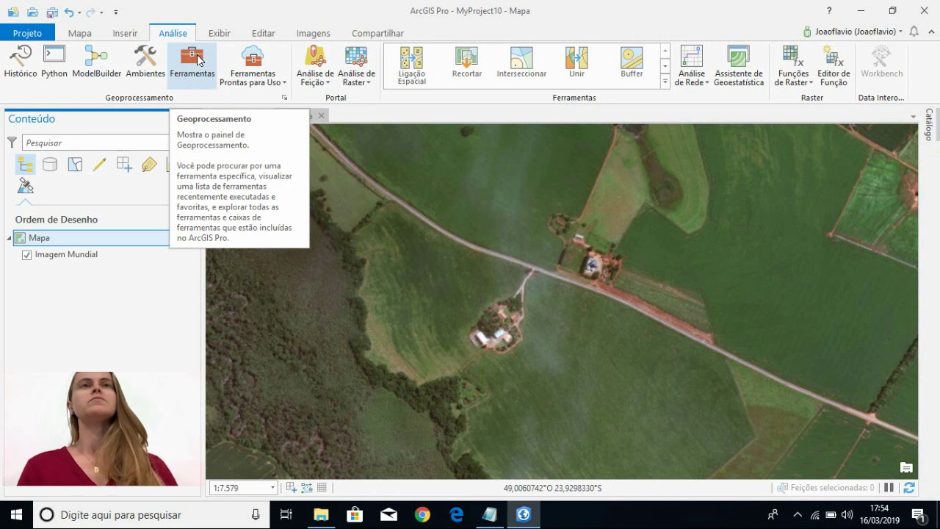
# Search the geoprocessing tools for "definir" and open the Definir Projeção tool.
pyautogui.click(193, 61)
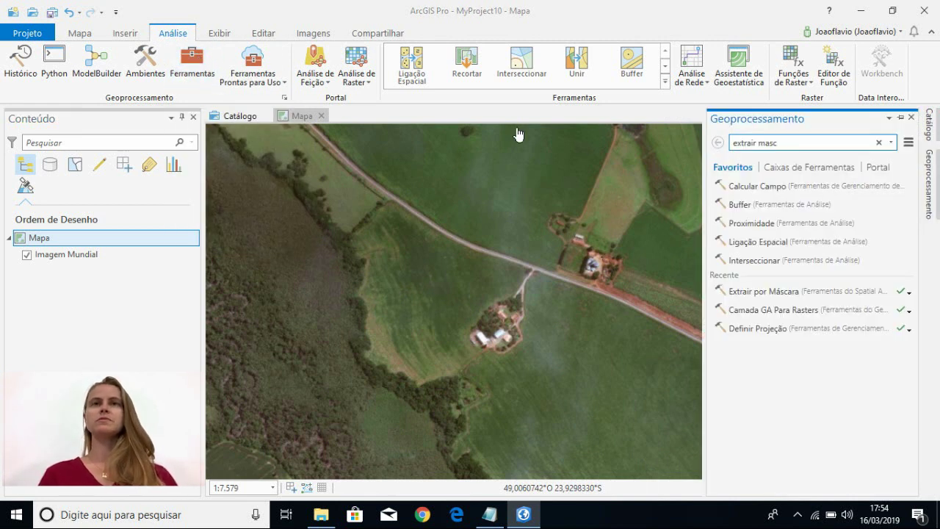
pyautogui.moveTo(764, 141); pyautogui.dragTo(716, 144)
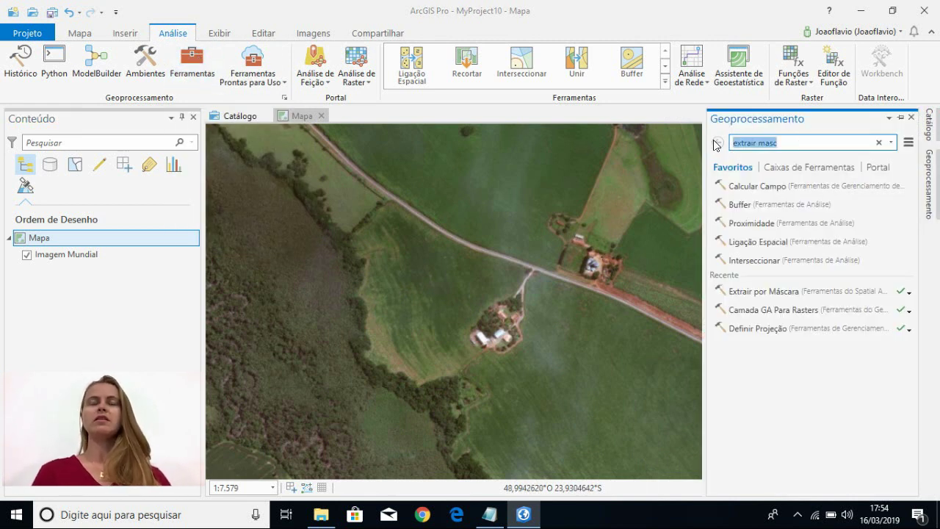
pyautogui.write('defin')
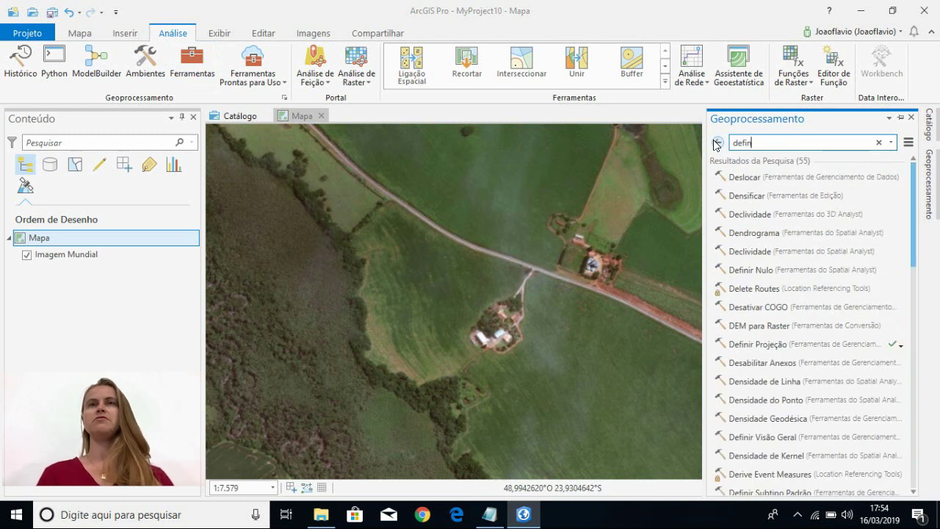
pyautogui.write('ir')
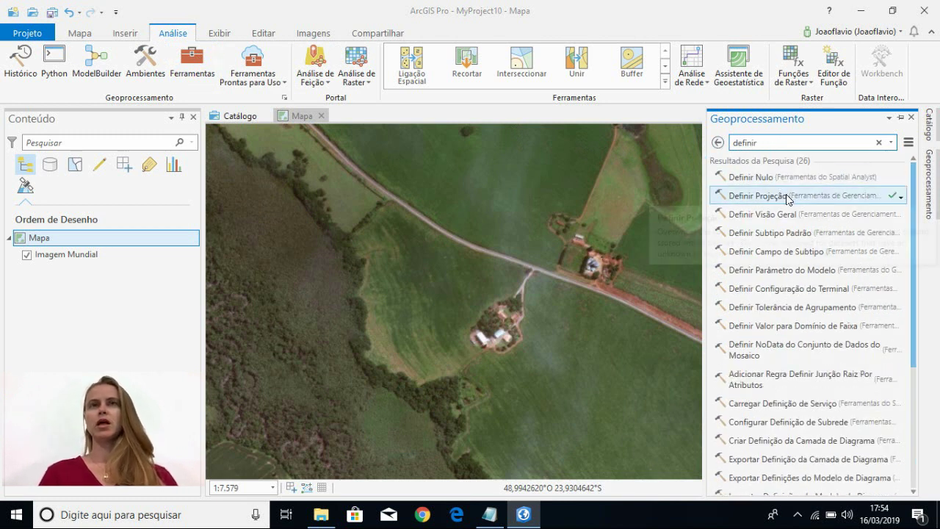
pyautogui.click(788, 197)
# Choose the shapefile 181001NORTE.shp from the project folder 181001NORTE as the tool's input dataset.
pyautogui.click(903, 202)
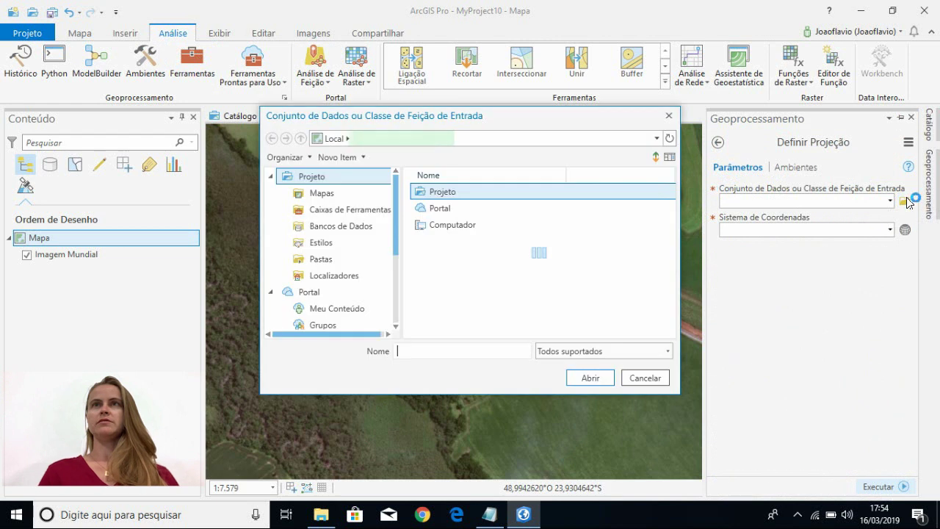
pyautogui.click(316, 261)
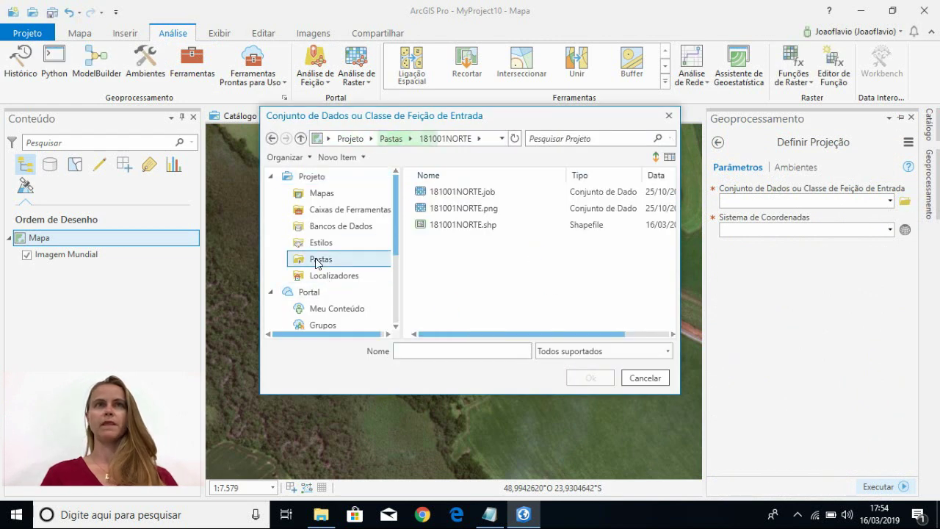
pyautogui.doubleClick(455, 210)
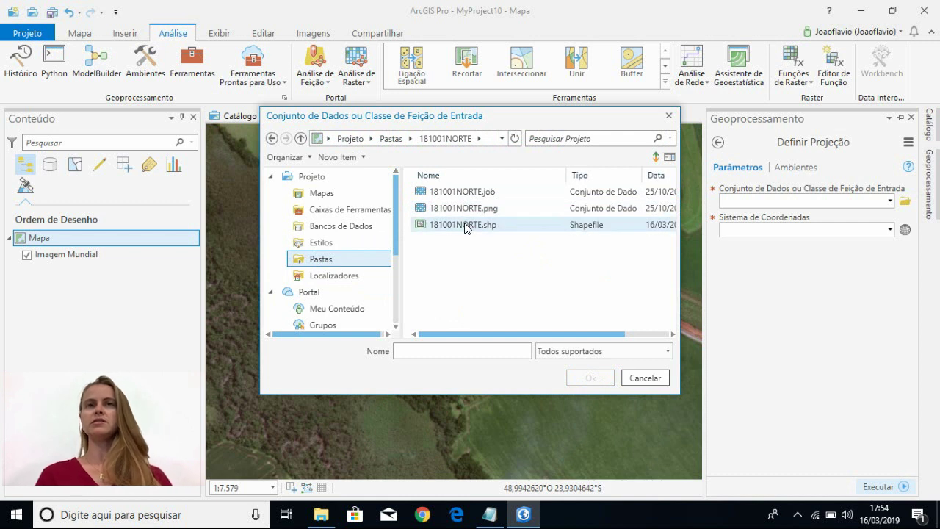
pyautogui.click(464, 225)
pyautogui.click(581, 379)
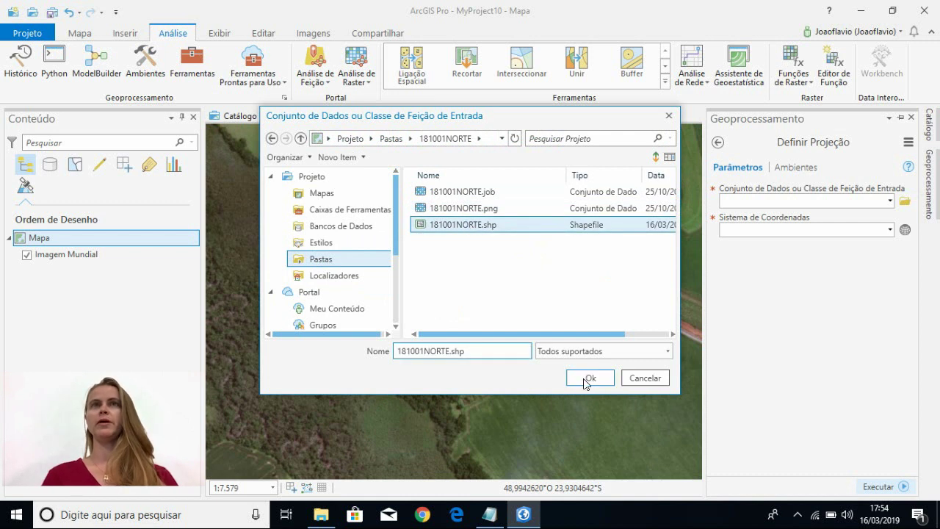
# Set the coordinate system to the geographic World system WGS 1984, run Definir Projeção, and close the tool.
pyautogui.click(905, 230)
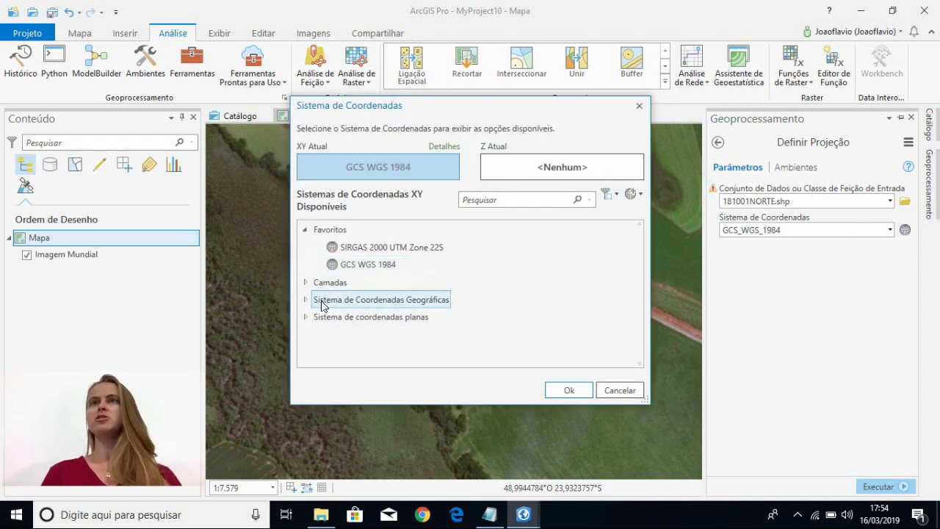
pyautogui.click(323, 306)
pyautogui.scroll(-3, 381, 320)
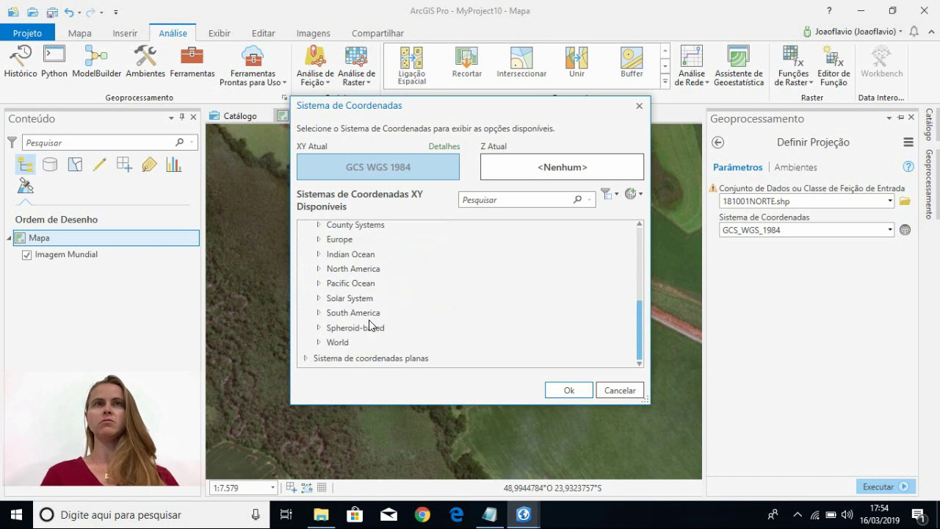
pyautogui.doubleClick(349, 341)
pyautogui.scroll(-5, 383, 323)
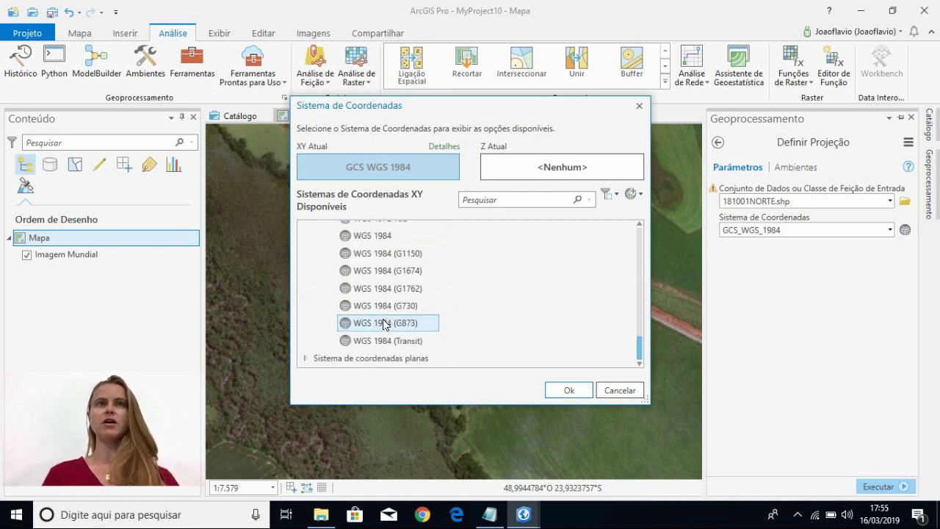
pyautogui.click(397, 235)
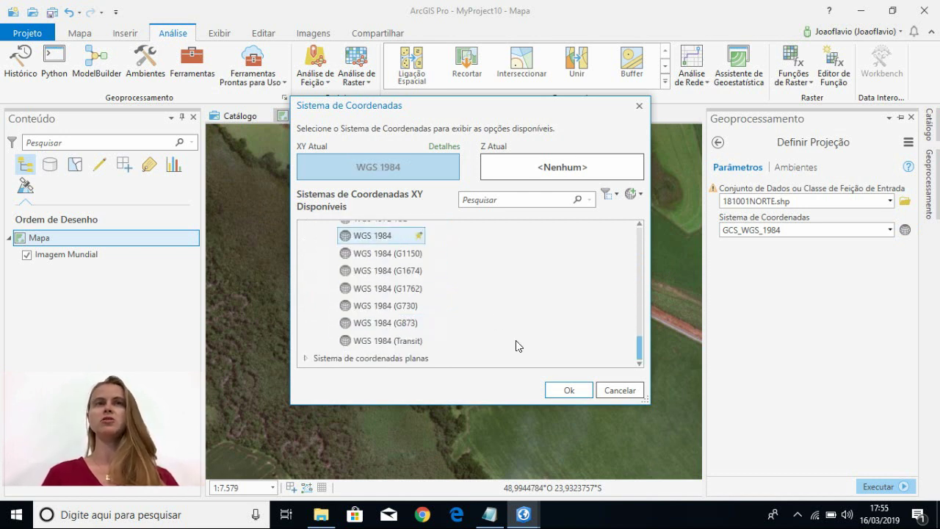
pyautogui.click(563, 390)
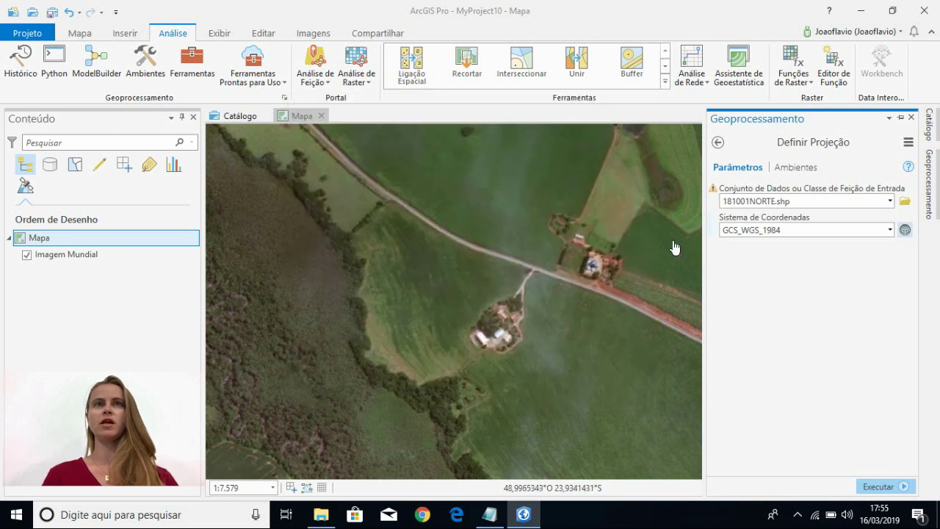
pyautogui.click(891, 481)
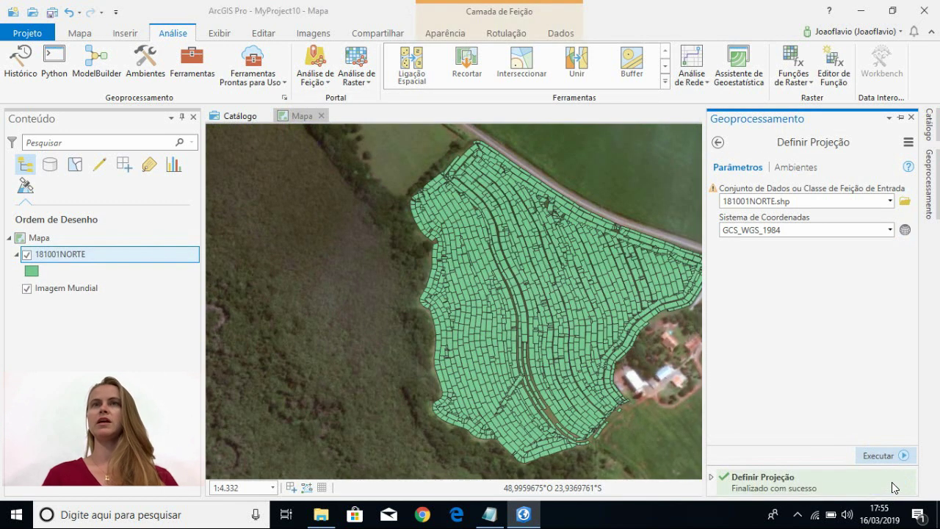
pyautogui.click(912, 117)
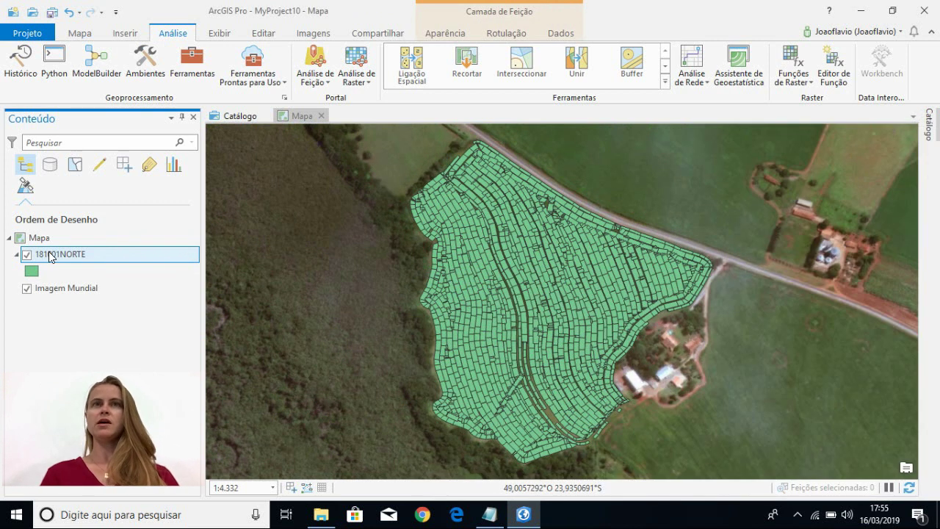
# Examine the fields in the attribute table of the 181001NORTE layer, then close the table.
pyautogui.rightClick(57, 257)
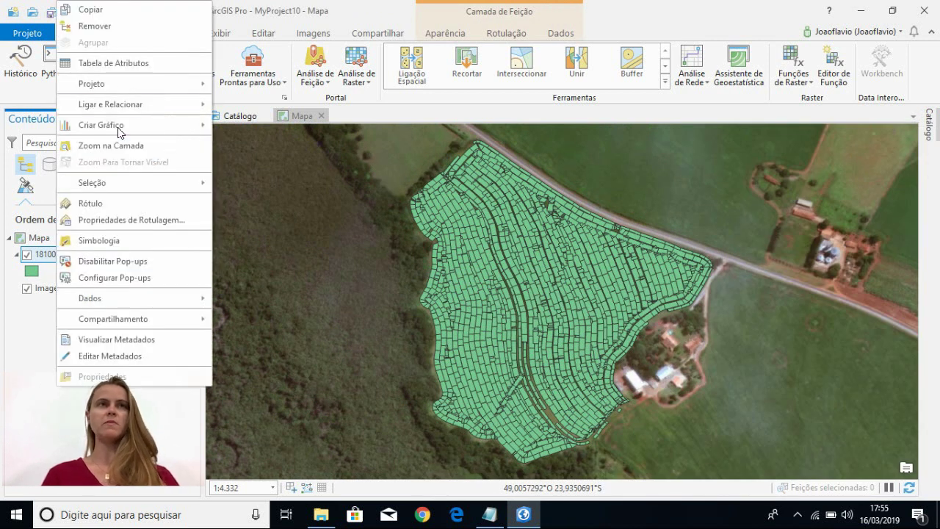
pyautogui.click(119, 62)
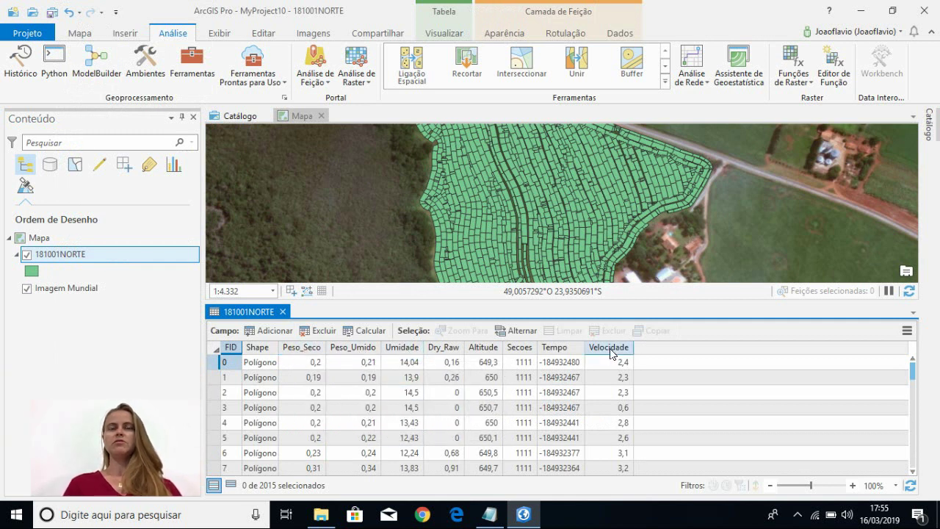
pyautogui.click(282, 311)
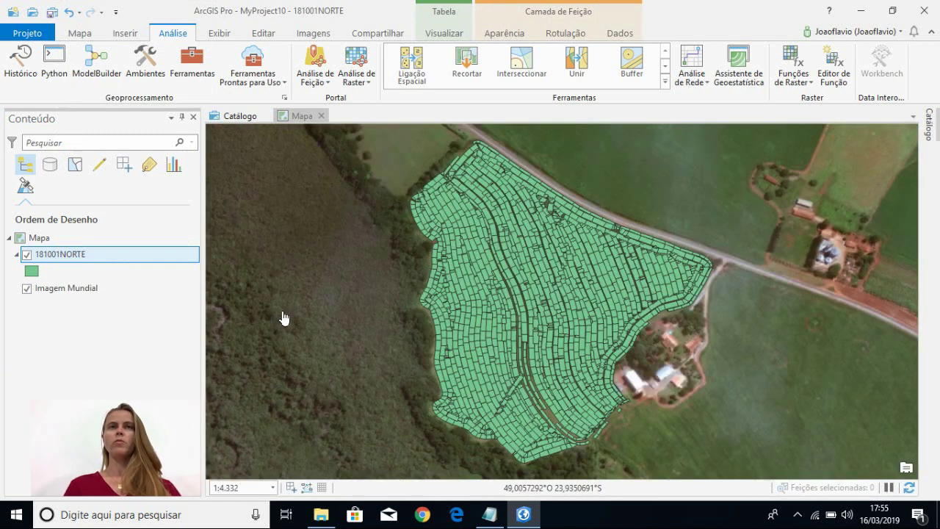
# Symbolize the 181001NORTE layer with graduated colors (Cores Graduadas) using the continuous green-yellow-red color scheme.
pyautogui.moveTo(453, 254); pyautogui.dragTo(443, 265)
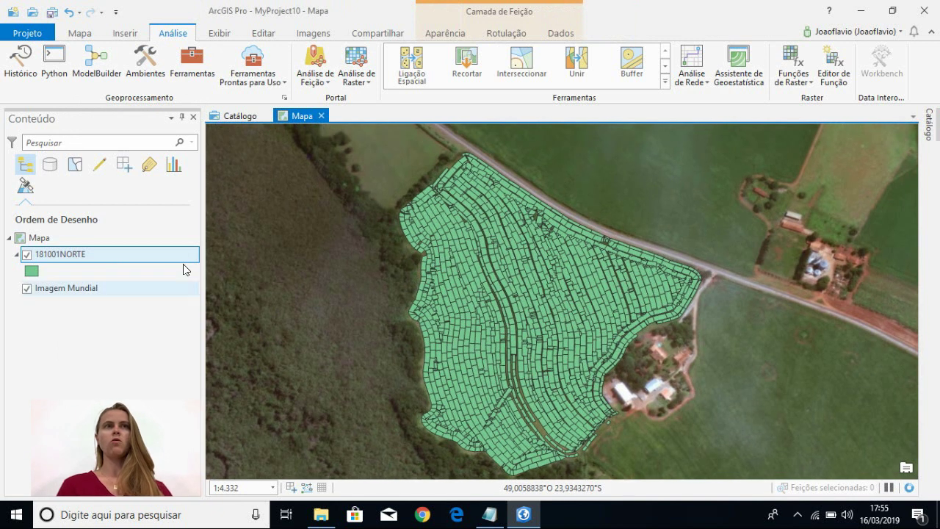
pyautogui.click(448, 32)
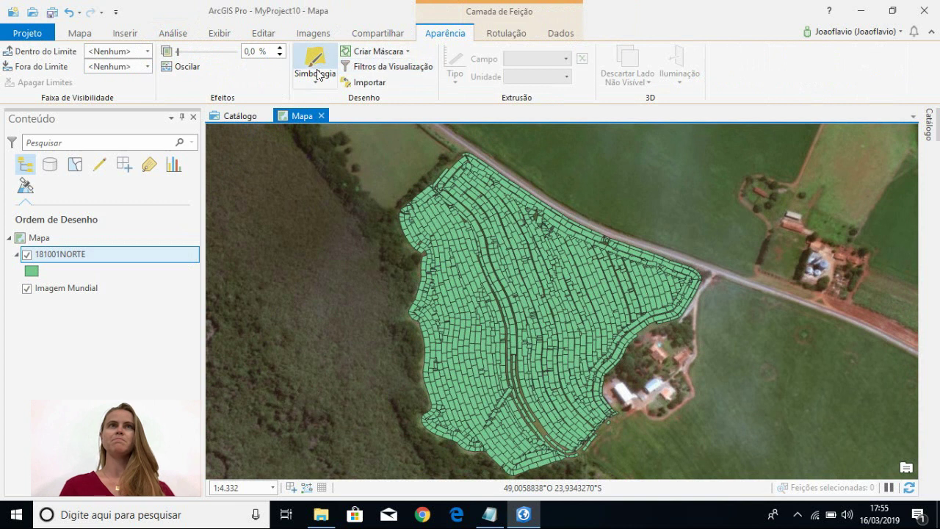
pyautogui.click(306, 74)
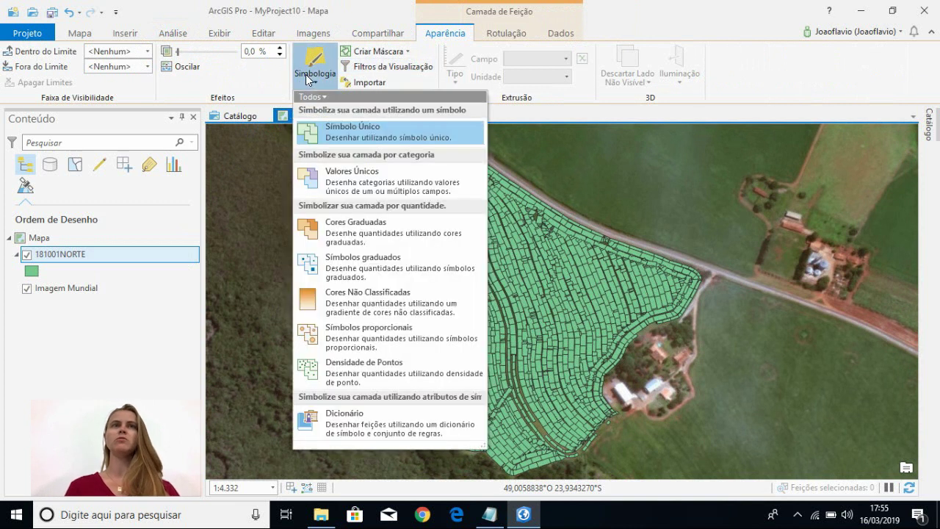
pyautogui.click(373, 230)
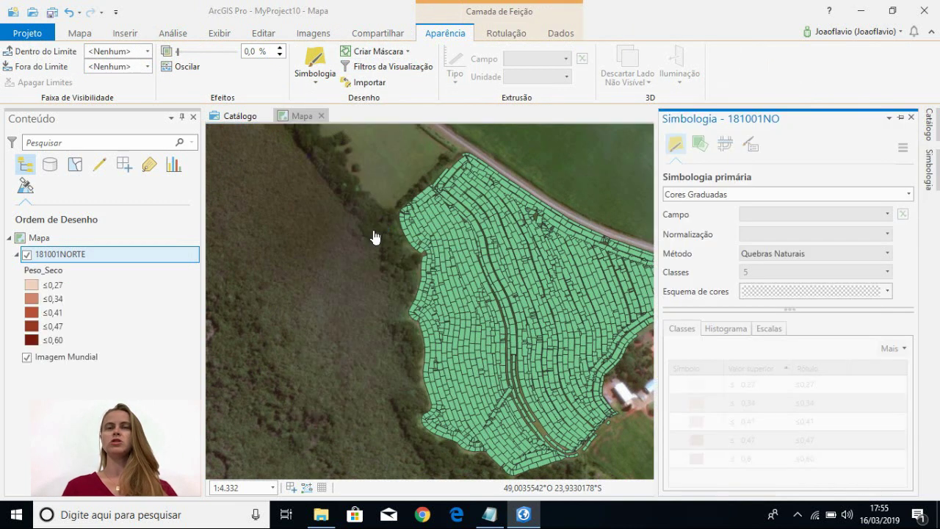
pyautogui.click(886, 290)
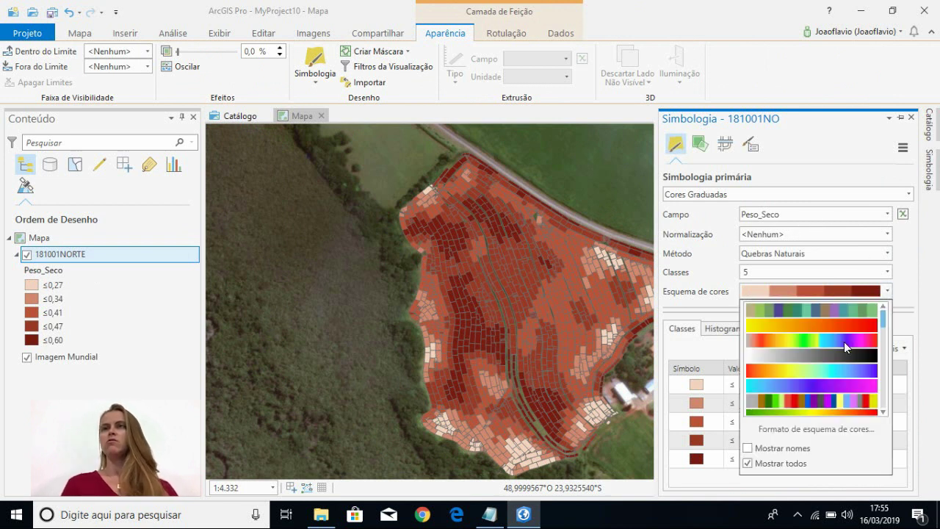
pyautogui.scroll(-2, 822, 365)
pyautogui.click(781, 365)
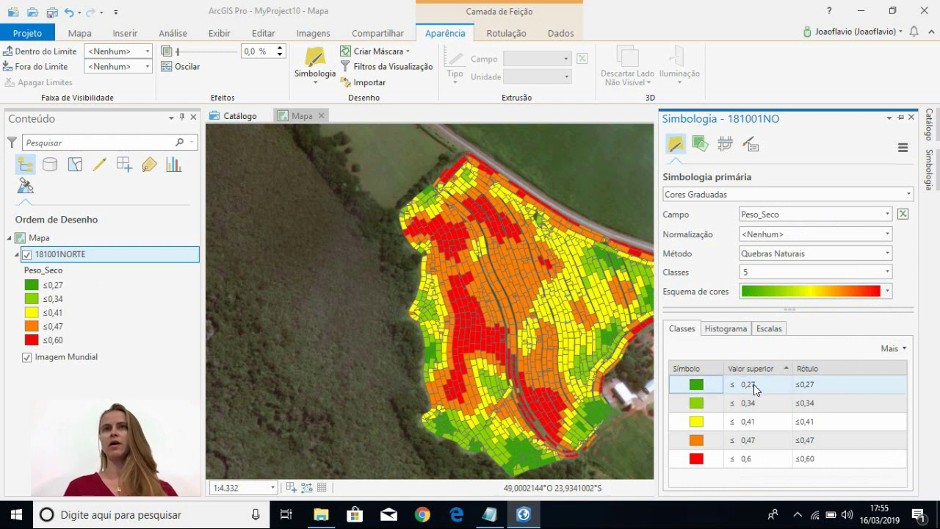
# Reverse the layer's color scheme so it runs from red for low values to green for high values.
pyautogui.click(887, 290)
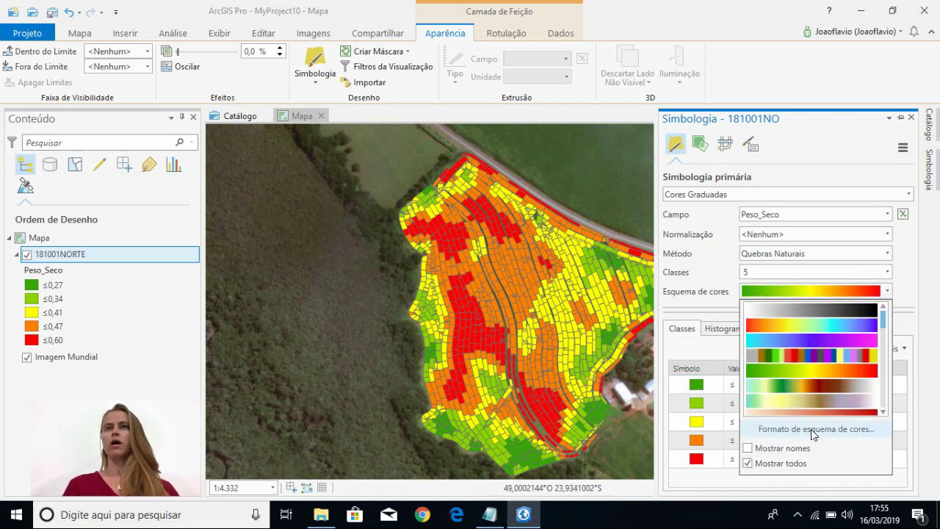
pyautogui.click(810, 429)
pyautogui.click(539, 202)
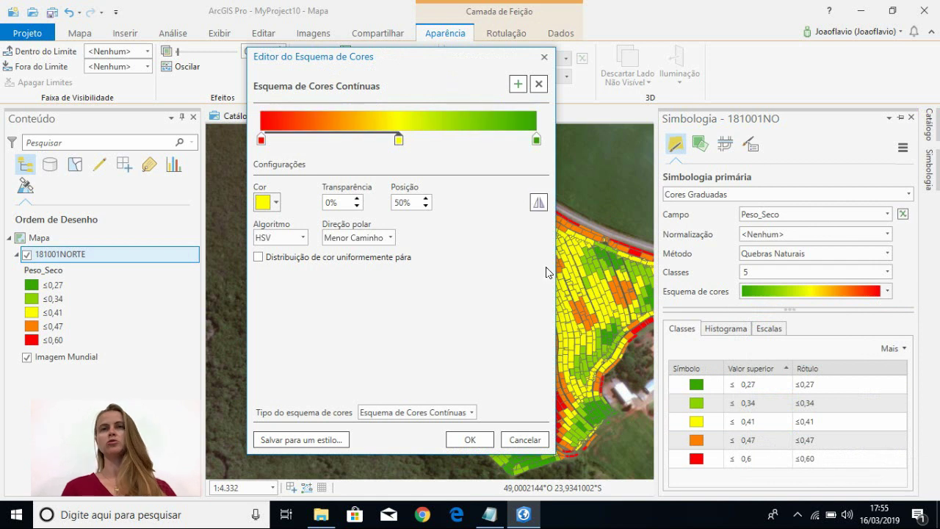
pyautogui.click(470, 440)
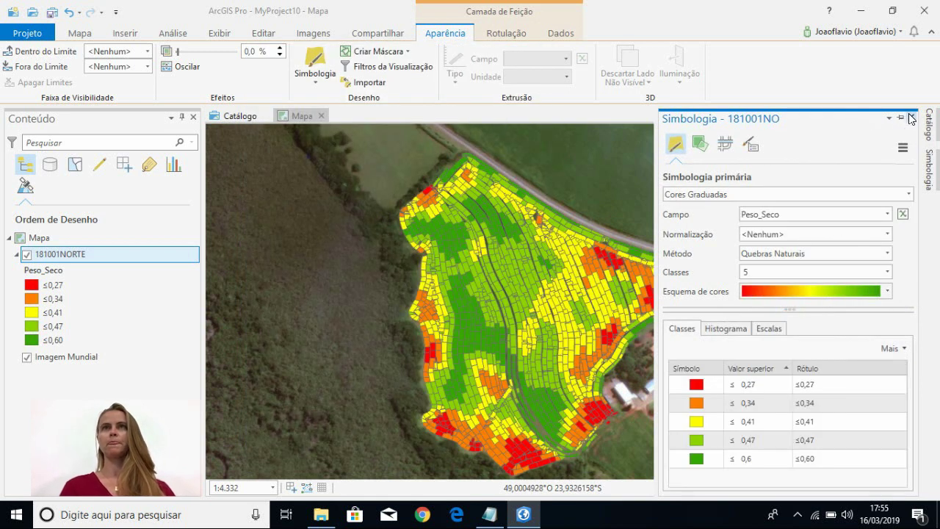
pyautogui.click(911, 118)
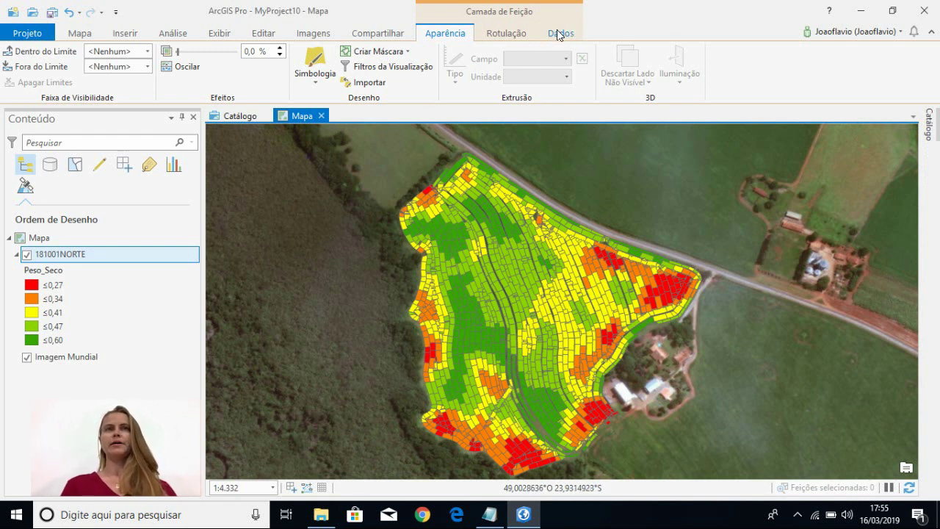
# Rename the 181001NORTE layer as "talhao milho" in its general layer properties.
pyautogui.doubleClick(98, 251)
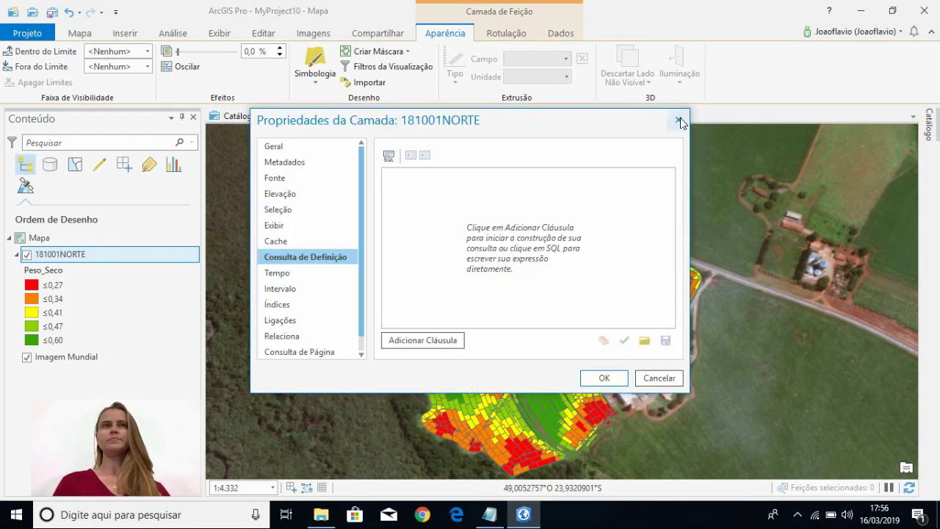
pyautogui.click(297, 149)
pyautogui.moveTo(436, 161); pyautogui.dragTo(317, 170)
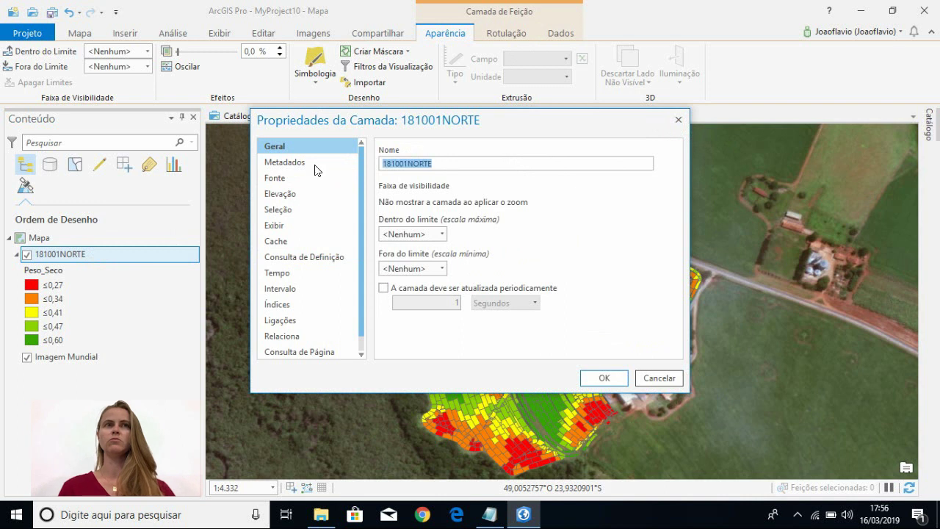
pyautogui.write('talhao milho')
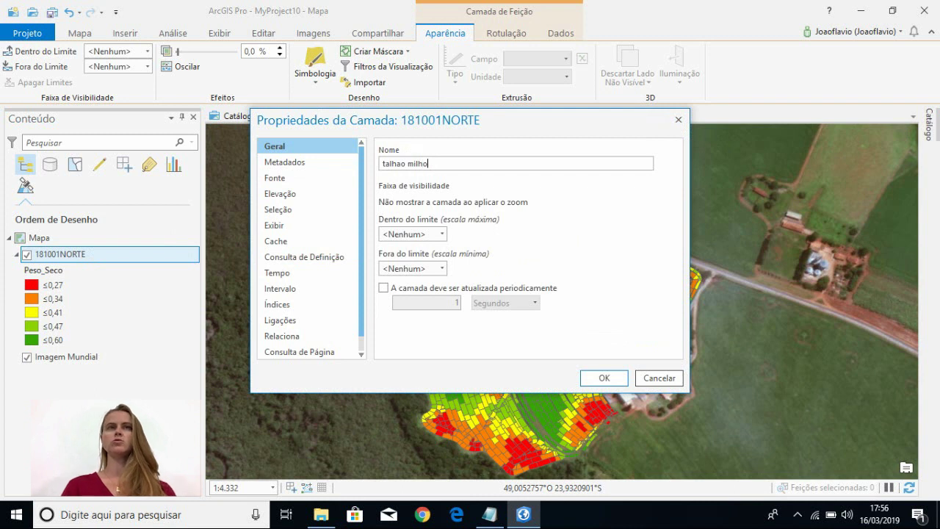
pyautogui.click(593, 377)
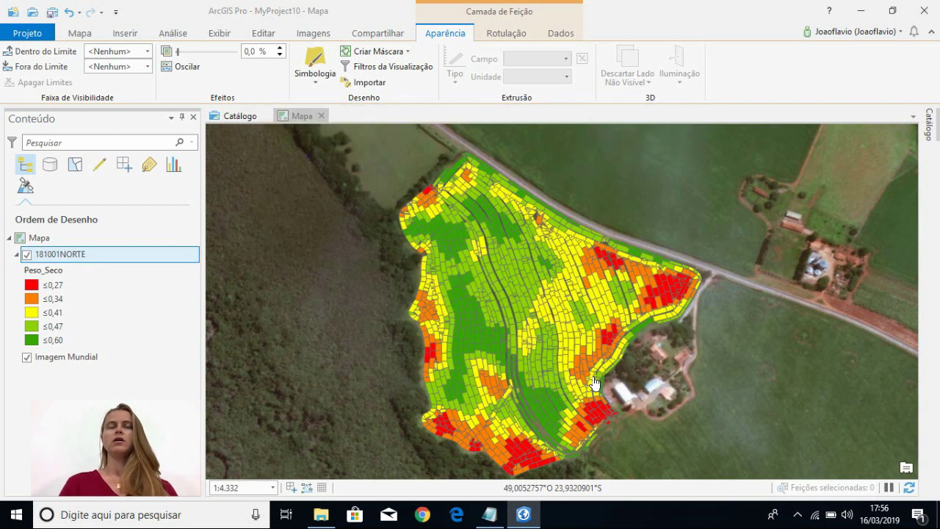
# Create a histogram chart from the talhao milho layer.
pyautogui.click(569, 32)
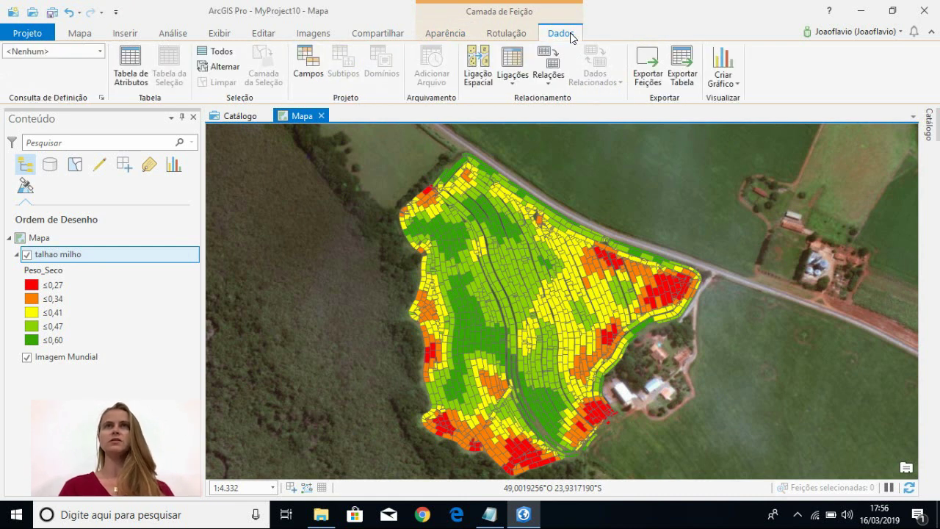
pyautogui.click(725, 77)
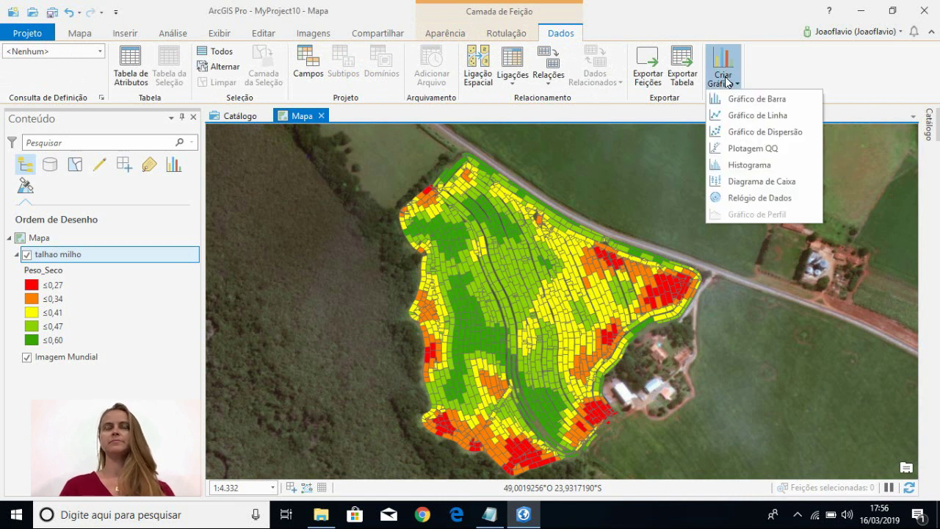
pyautogui.click(768, 163)
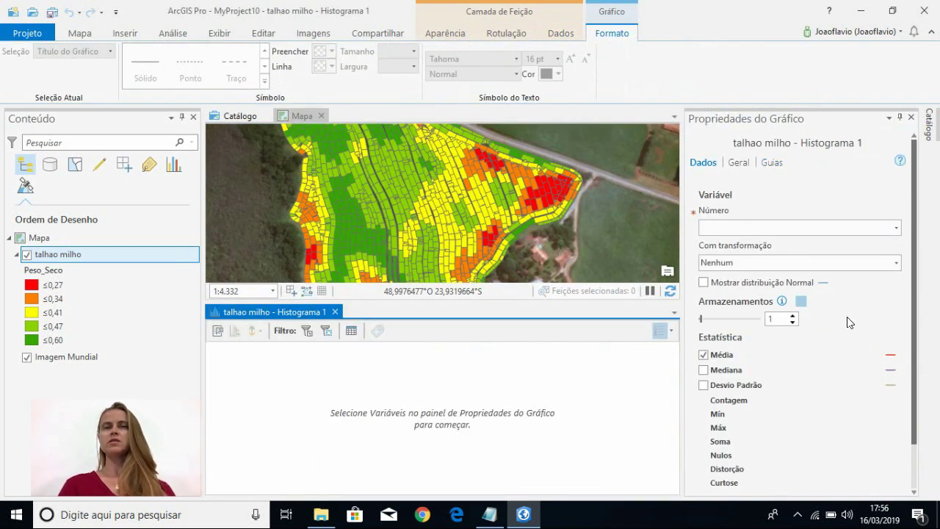
# Set the histogram variable to Peso_Seco and display the normal distribution curve and standard deviation alongside the mean.
pyautogui.click(814, 227)
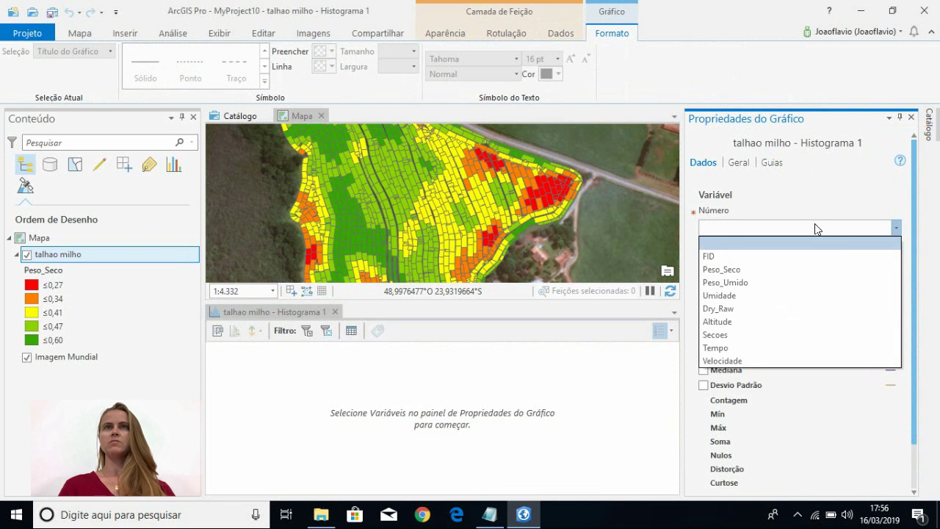
pyautogui.click(741, 269)
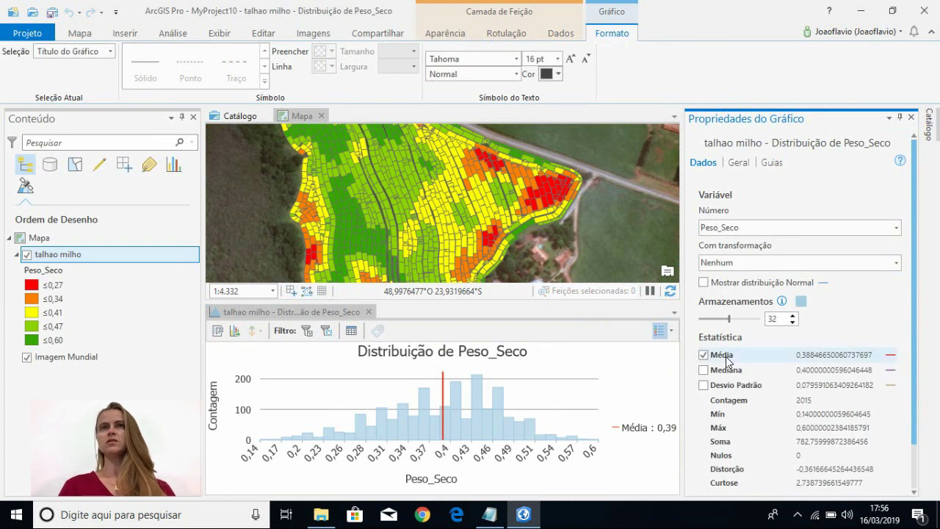
pyautogui.click(703, 282)
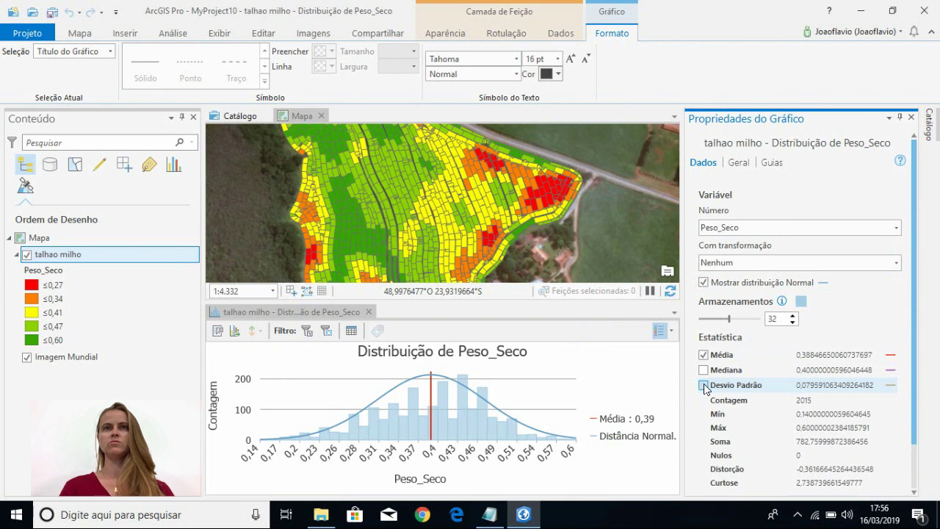
pyautogui.click(704, 384)
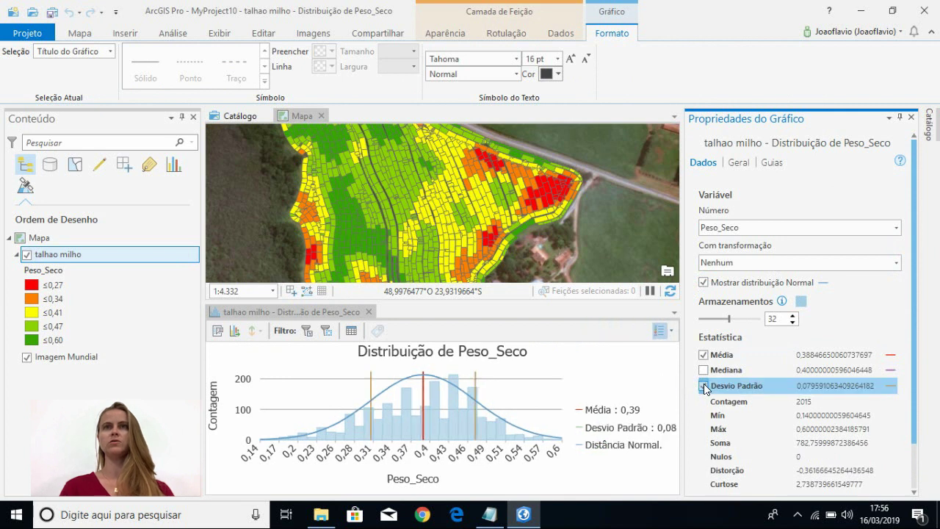
# Select the highest Peso_Seco bars, near 0,6, in the histogram and examine where their cells lie on the map.
pyautogui.click(546, 428)
pyautogui.scroll(-4, 474, 247)
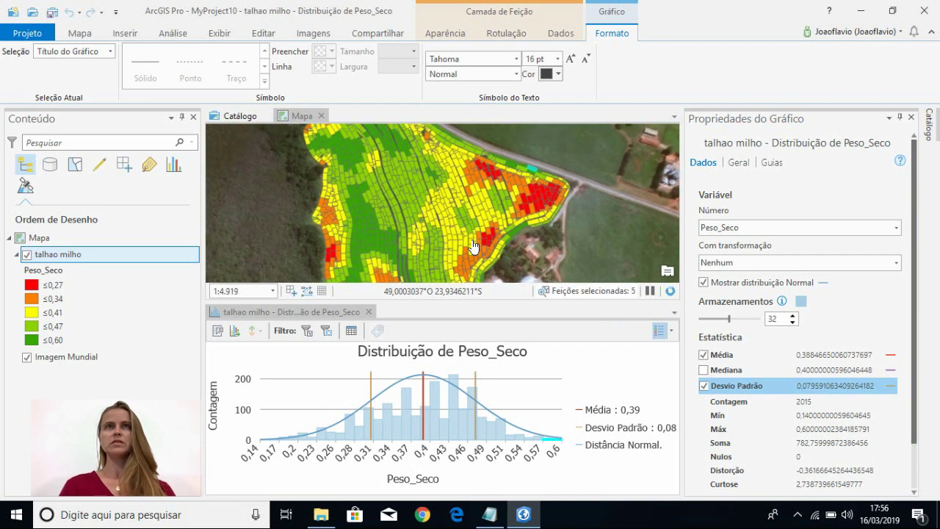
pyautogui.scroll(-1, 461, 240)
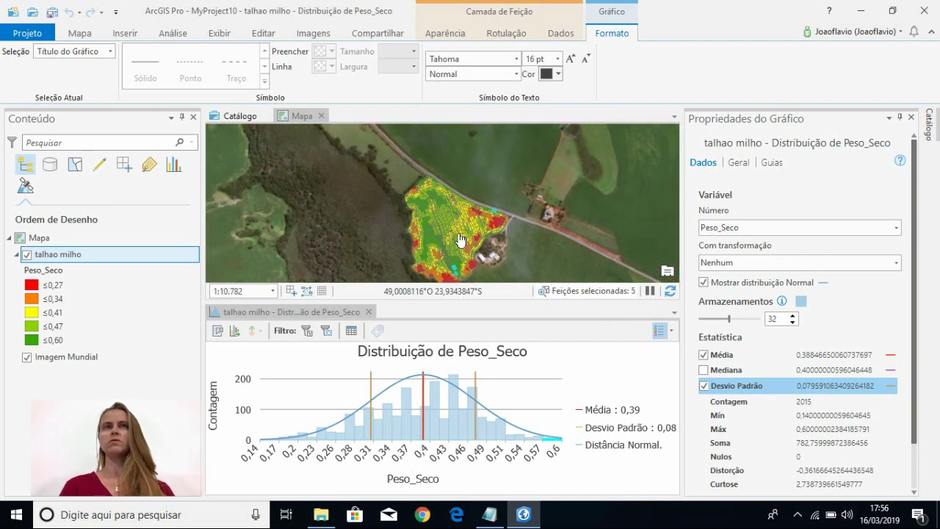
pyautogui.click(469, 228)
pyautogui.scroll(5, 474, 231)
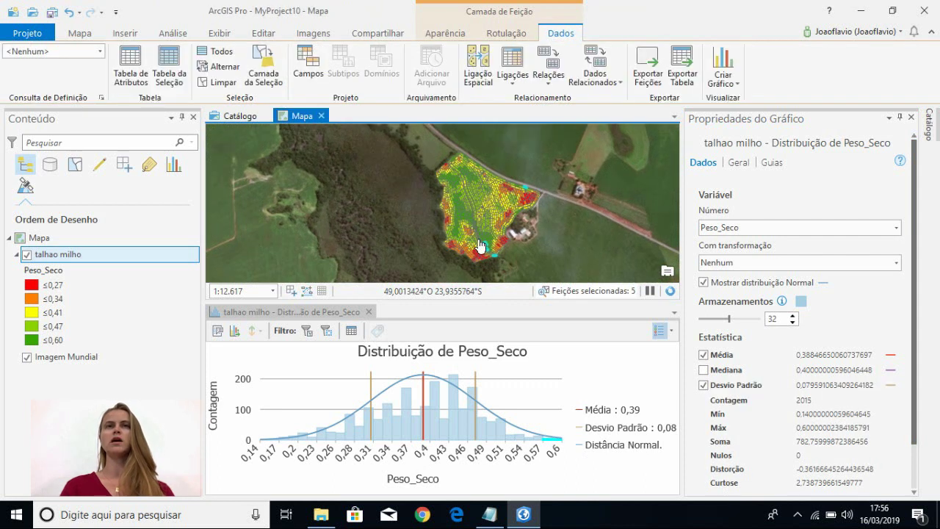
pyautogui.moveTo(481, 231); pyautogui.dragTo(488, 205)
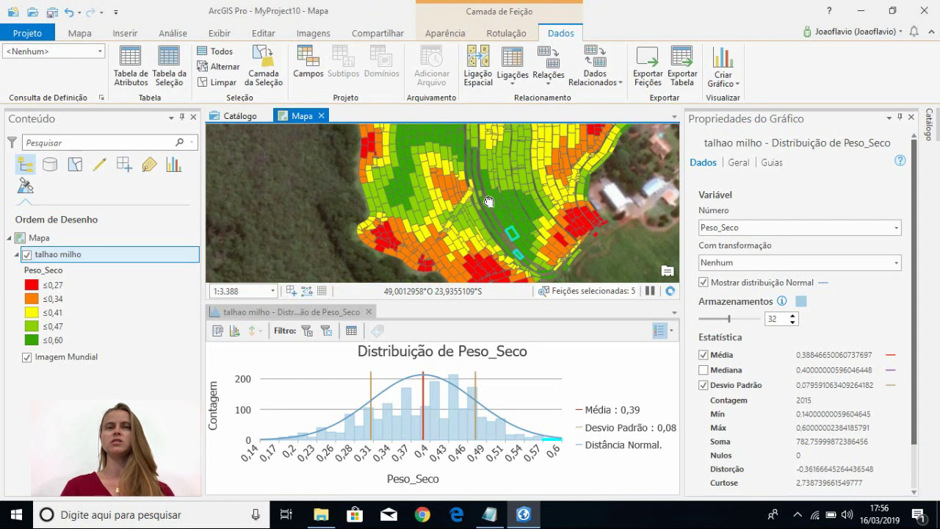
pyautogui.scroll(-1, 478, 220)
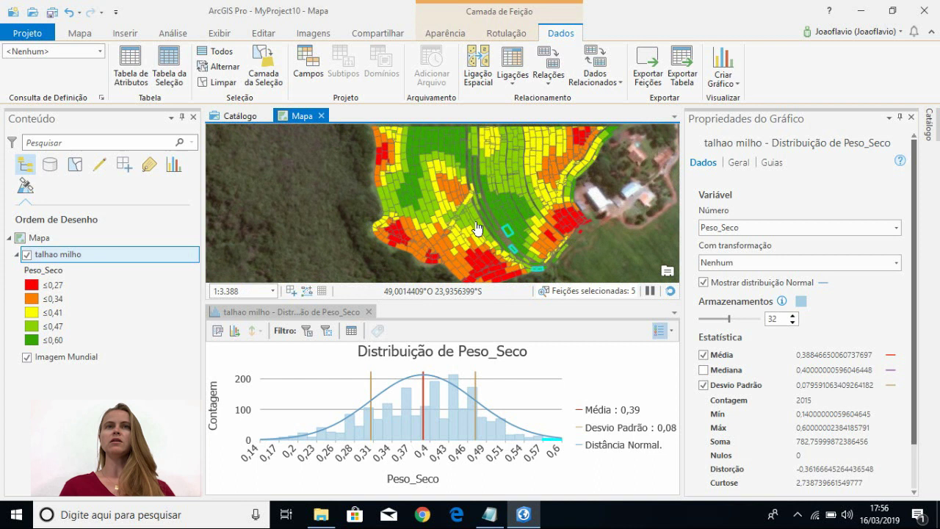
pyautogui.scroll(-2, 442, 203)
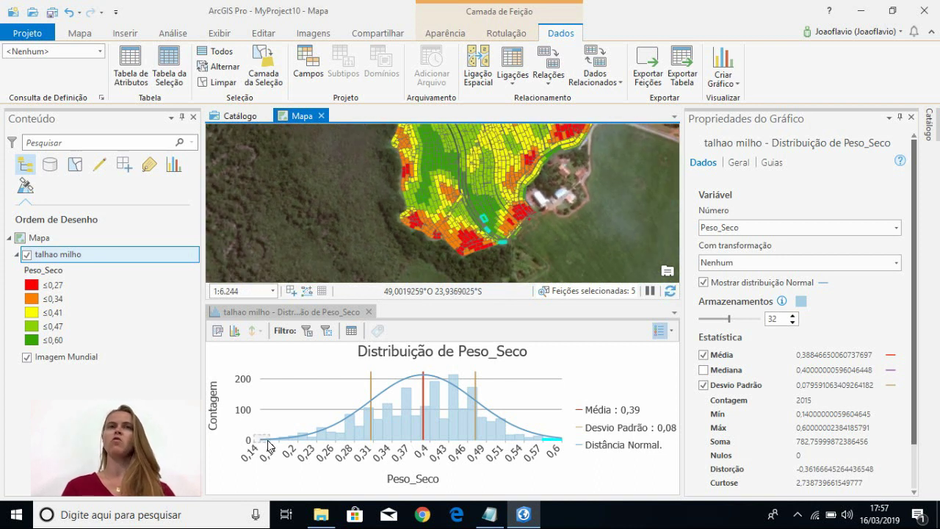
# Select the lowest Peso_Seco bars, from 0,14 to about 0,18, examine their cells on the map, and clear the selection.
pyautogui.moveTo(280, 446); pyautogui.dragTo(282, 445)
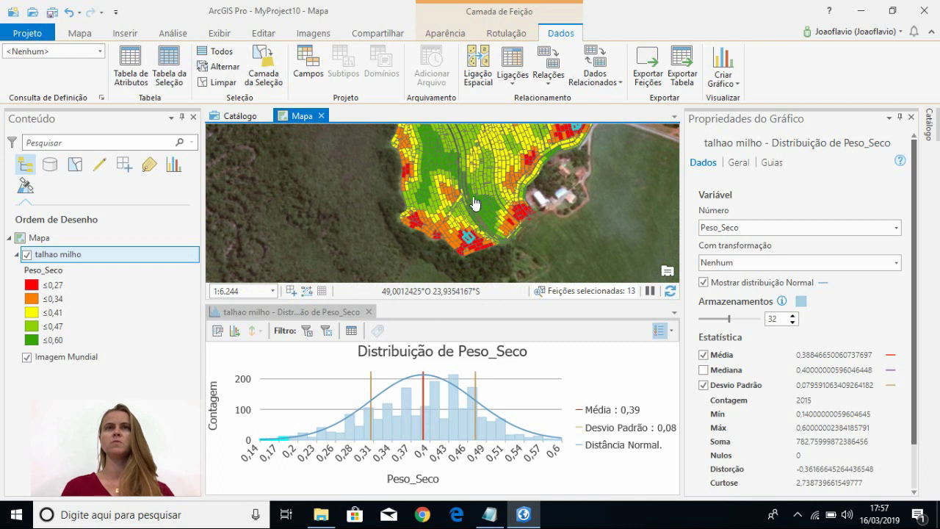
pyautogui.moveTo(513, 160); pyautogui.dragTo(469, 234)
pyautogui.scroll(1, 525, 204)
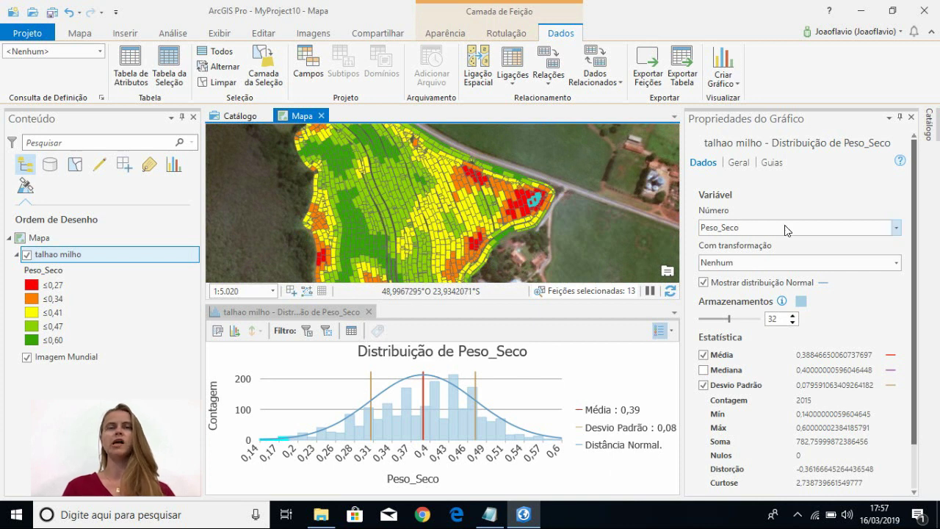
pyautogui.click(449, 194)
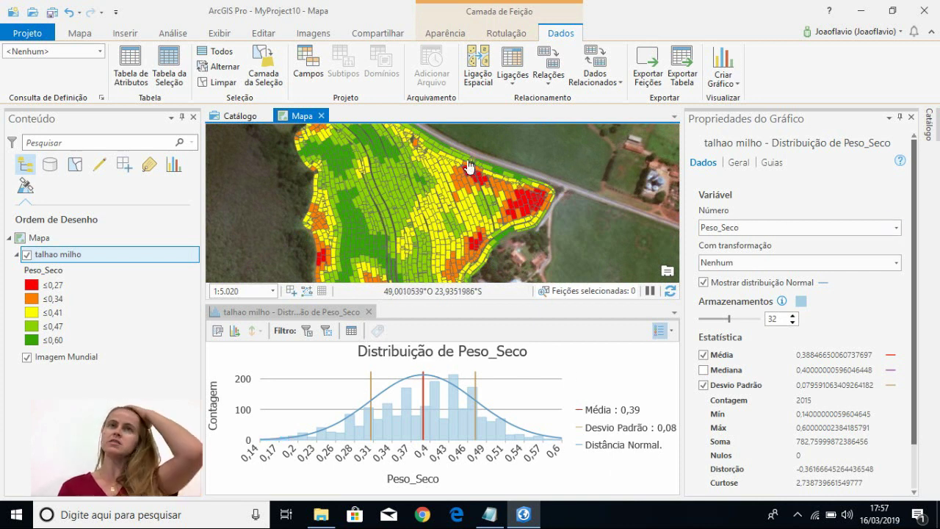
pyautogui.moveTo(445, 210); pyautogui.dragTo(461, 185)
pyautogui.scroll(-1, 461, 185)
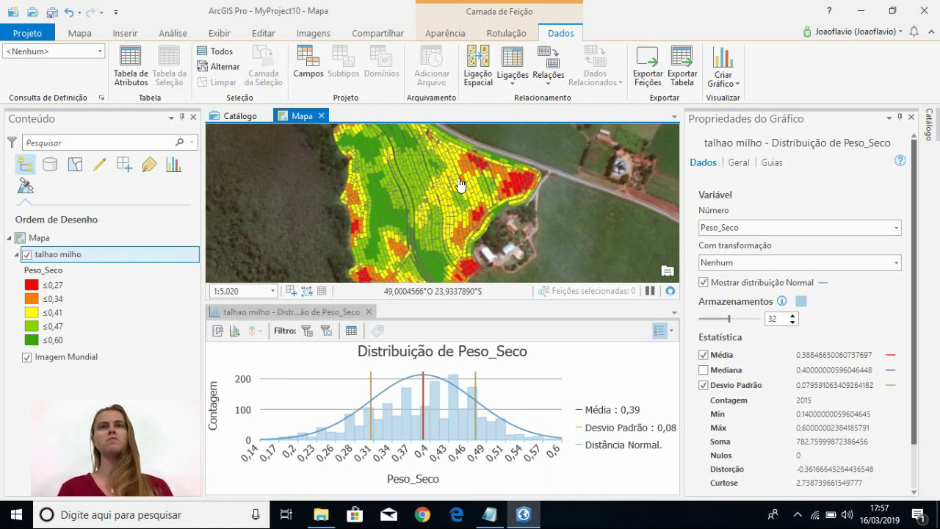
# Change the histogram variable to Umidade and select its highest bars, above about 27, to locate those cells on the map.
pyautogui.click(894, 228)
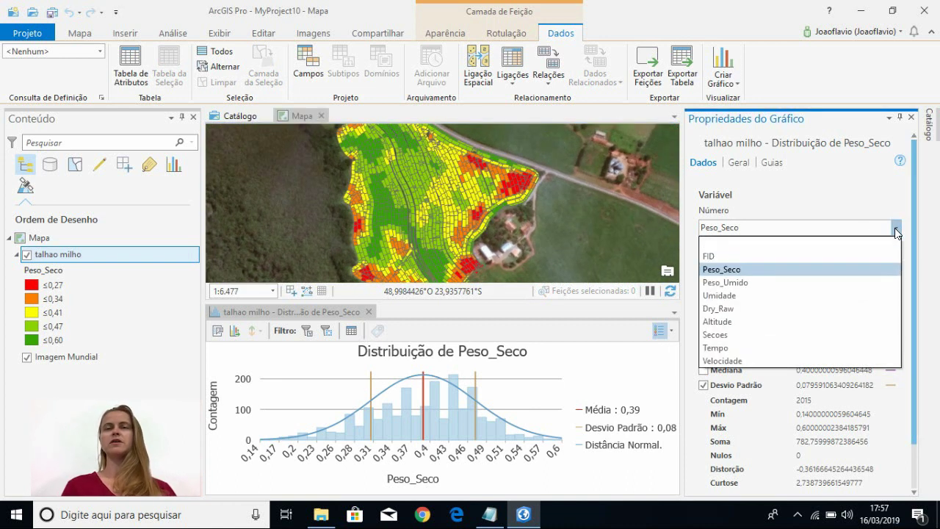
pyautogui.click(735, 294)
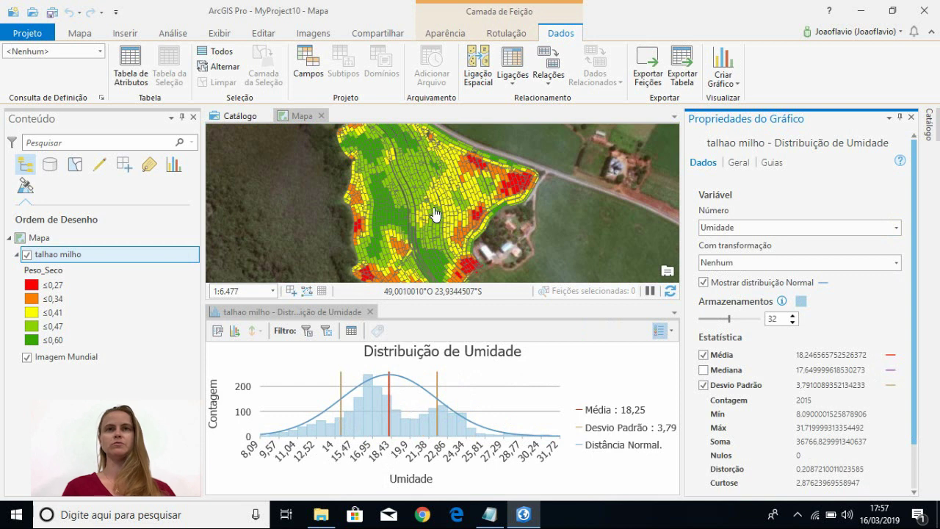
pyautogui.scroll(-1, 435, 213)
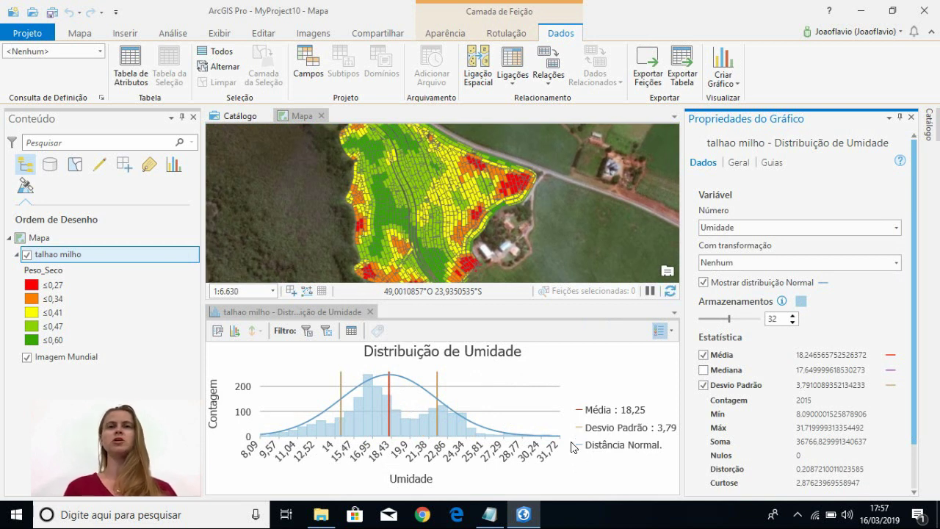
pyautogui.moveTo(573, 442); pyautogui.dragTo(511, 431)
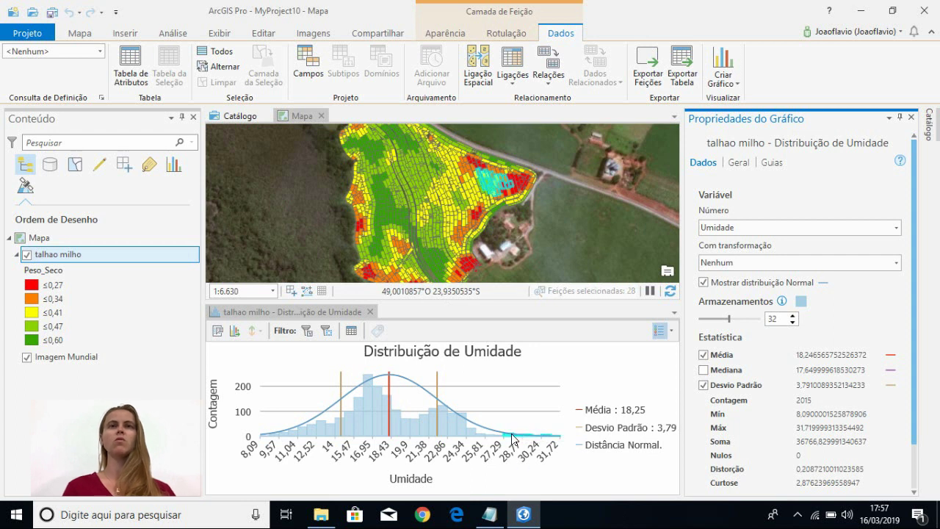
pyautogui.scroll(3, 498, 175)
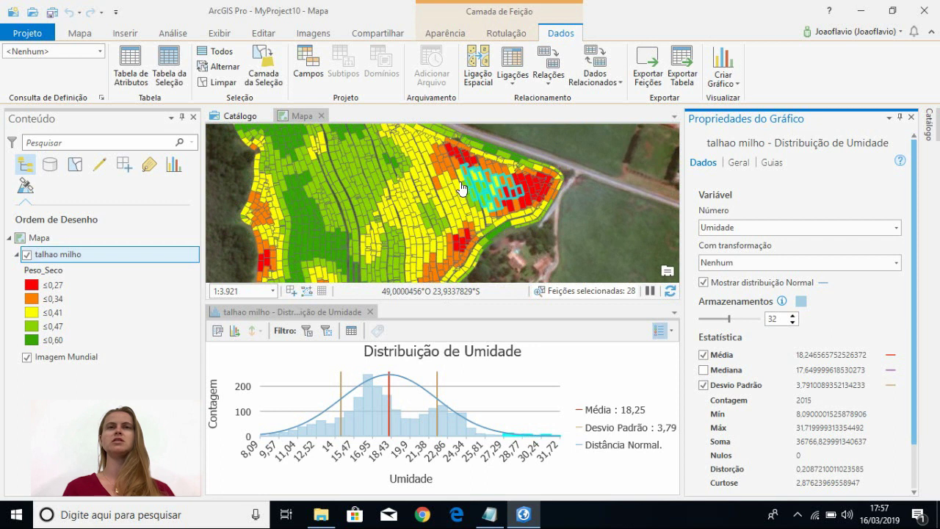
pyautogui.scroll(-3, 478, 190)
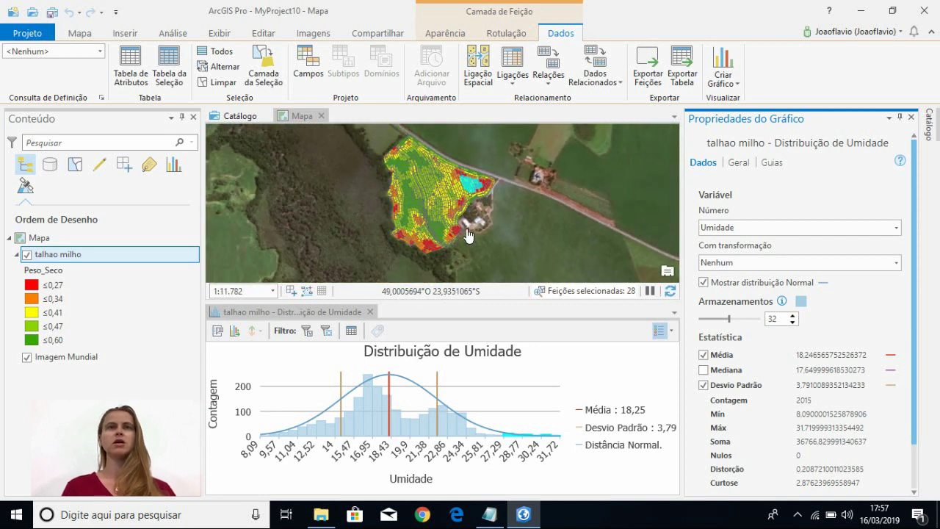
# Select the lowest Umidade bars, up to about 10, to locate their cells on the map, and clear the selection.
pyautogui.click(420, 484)
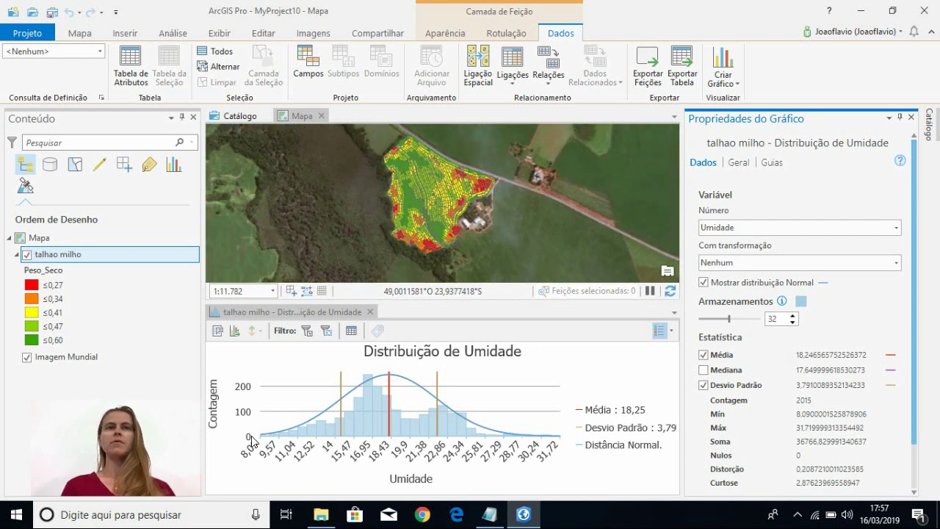
pyautogui.moveTo(278, 439); pyautogui.dragTo(282, 440)
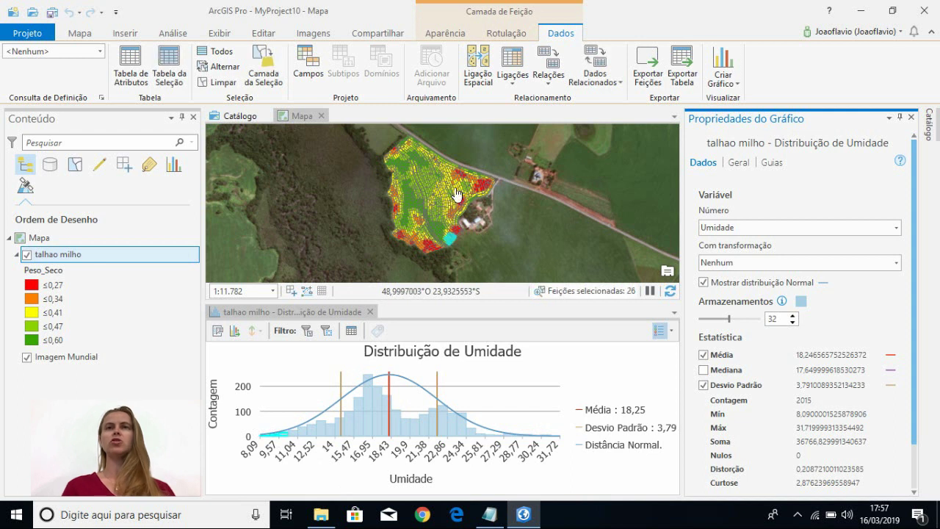
pyautogui.click(585, 483)
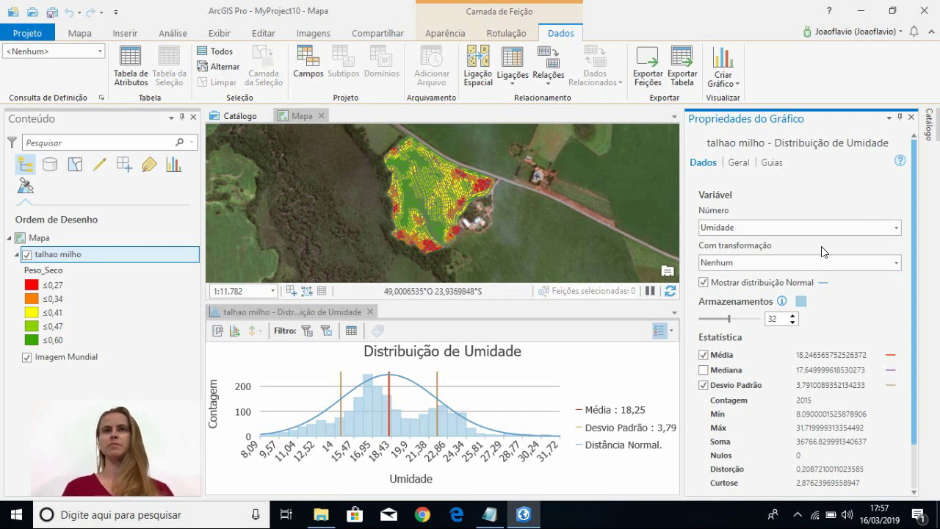
# Change the histogram variable to Velocidade.
pyautogui.click(891, 227)
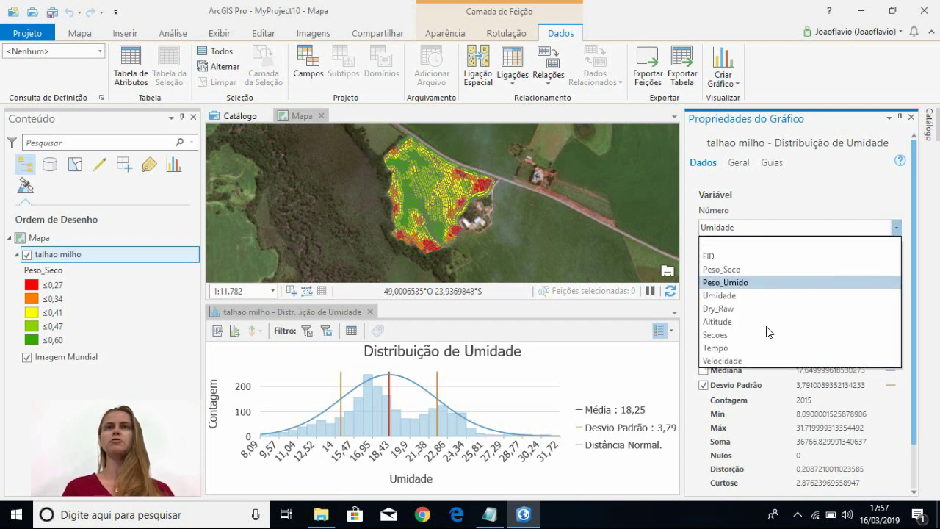
pyautogui.click(720, 360)
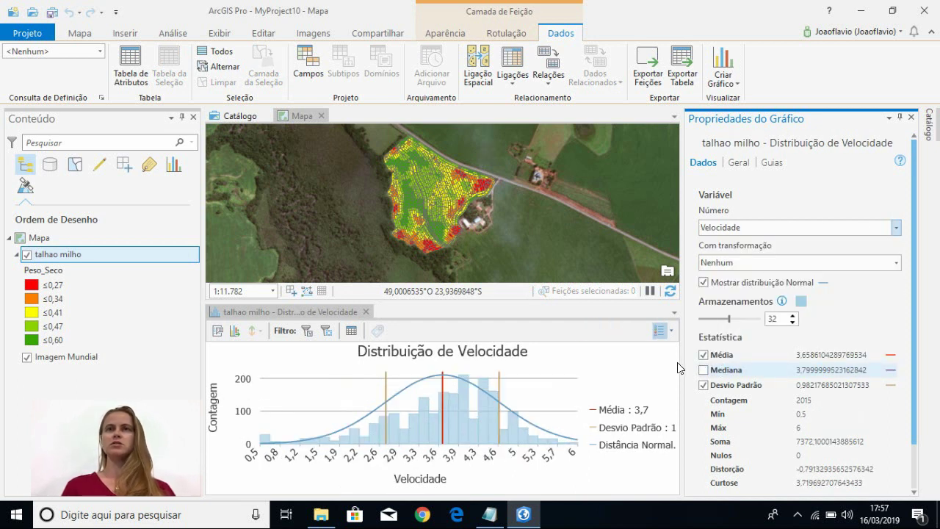
pyautogui.moveTo(428, 180); pyautogui.dragTo(447, 199)
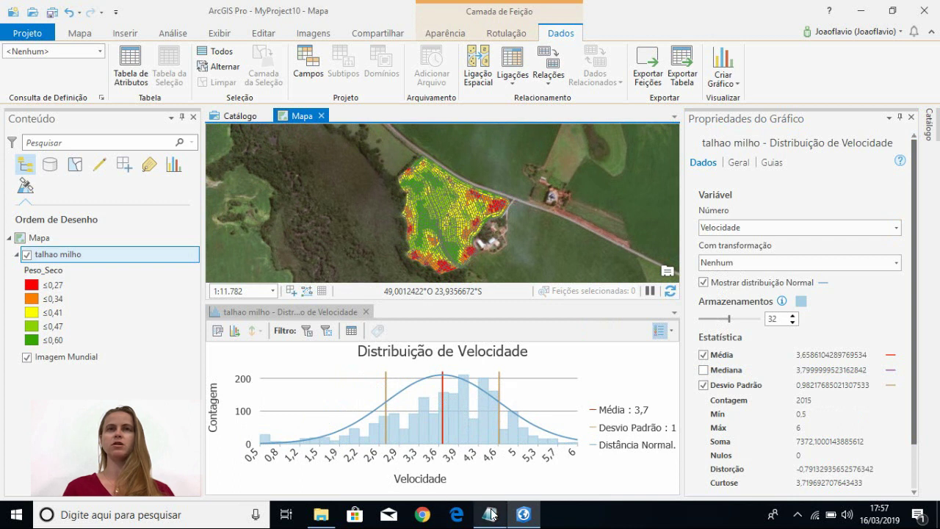
# Select the highest and the lowest Velocidade bars to locate their cells on the map, and restore the normal distribution curve.
pyautogui.click(591, 446)
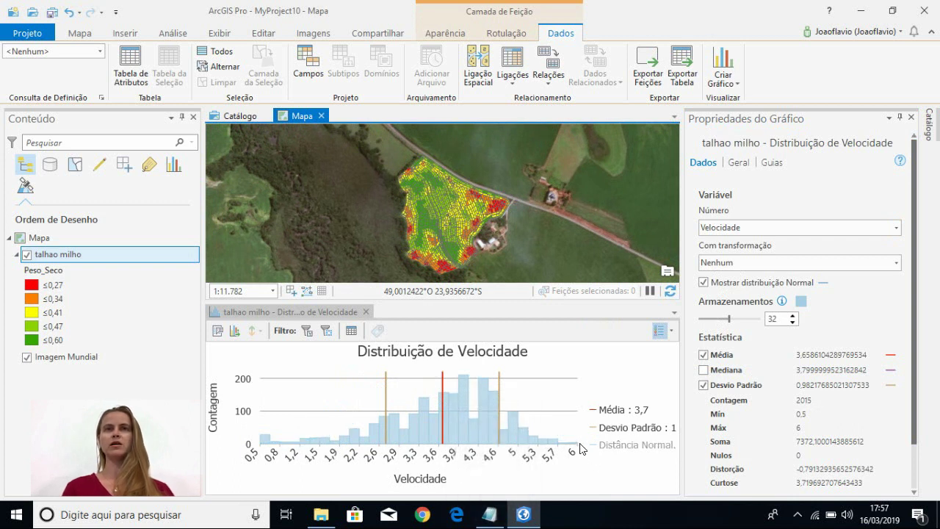
pyautogui.click(571, 441)
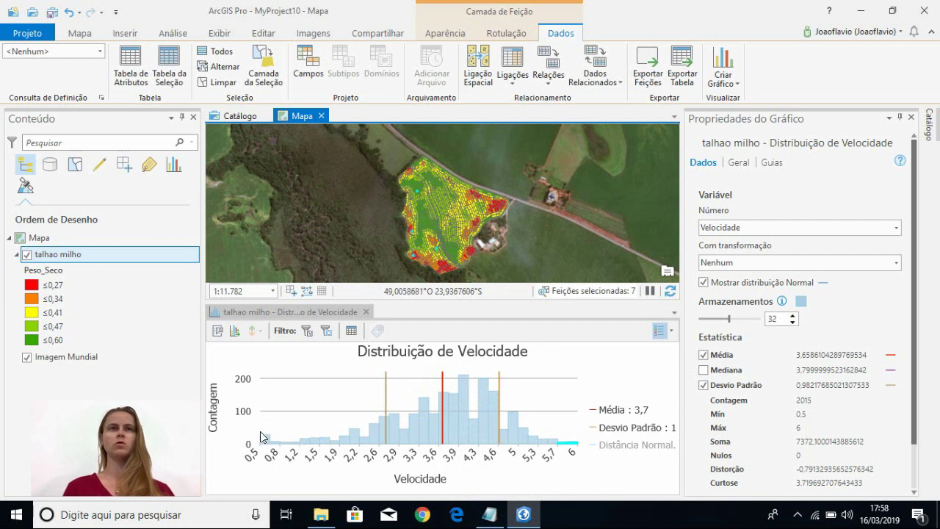
pyautogui.moveTo(252, 430); pyautogui.dragTo(308, 455)
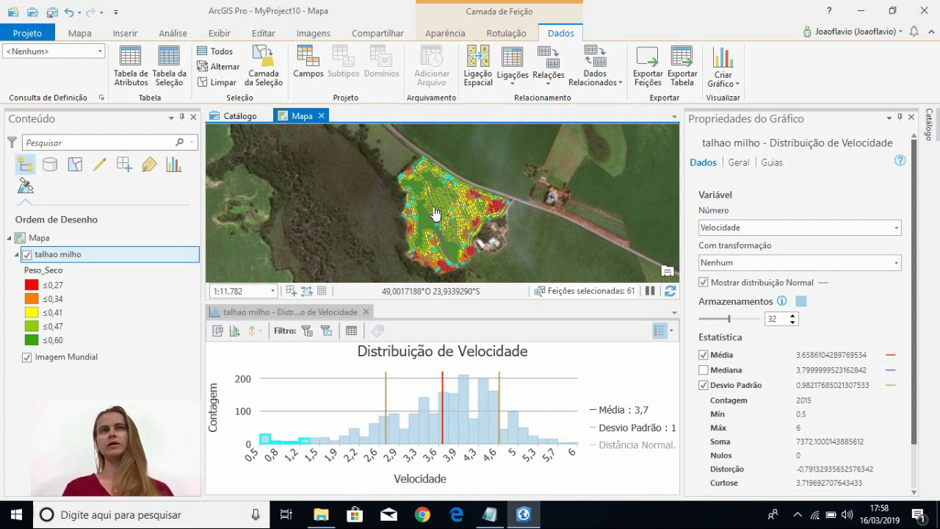
pyautogui.click(594, 476)
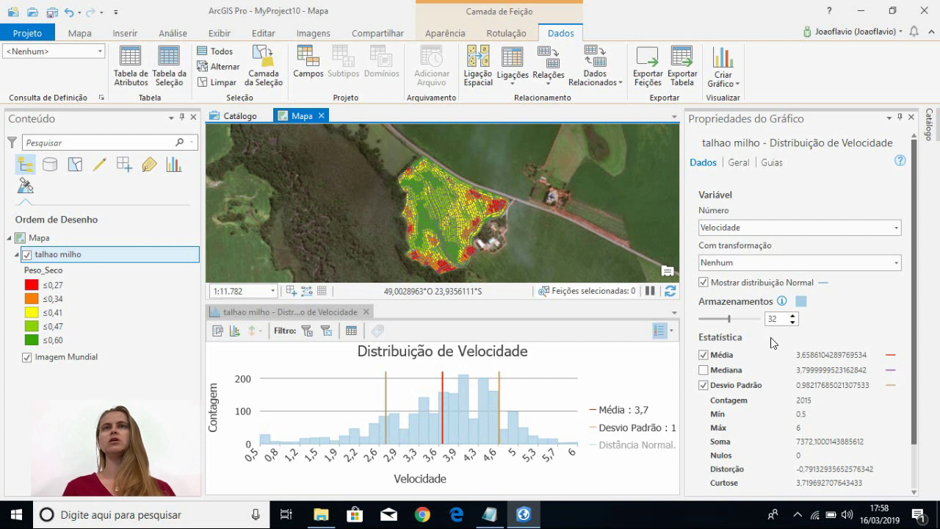
pyautogui.click(703, 282)
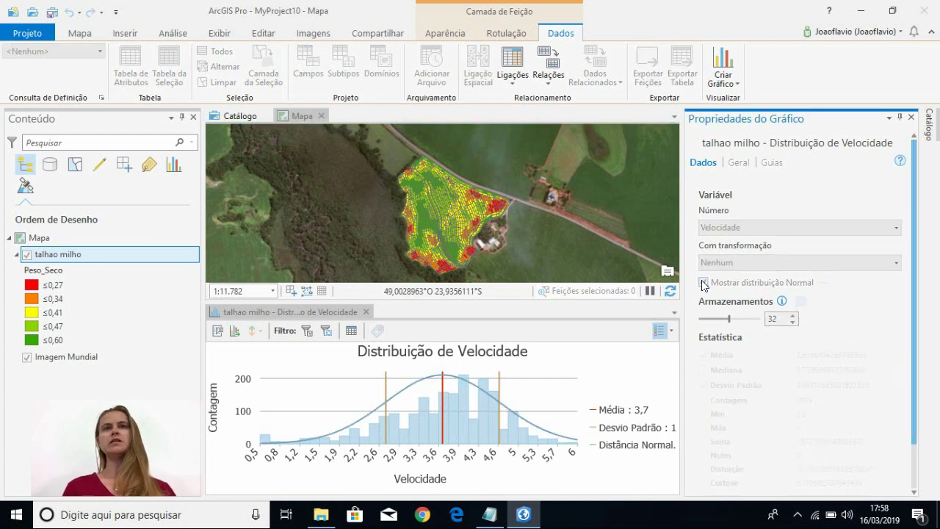
# Switch to the Notepad notes and review the limits of mean plus or minus two standard deviations for Peso Seco, Umidade and Velocidade.
pyautogui.moveTo(491, 524)
pyautogui.click(486, 411)
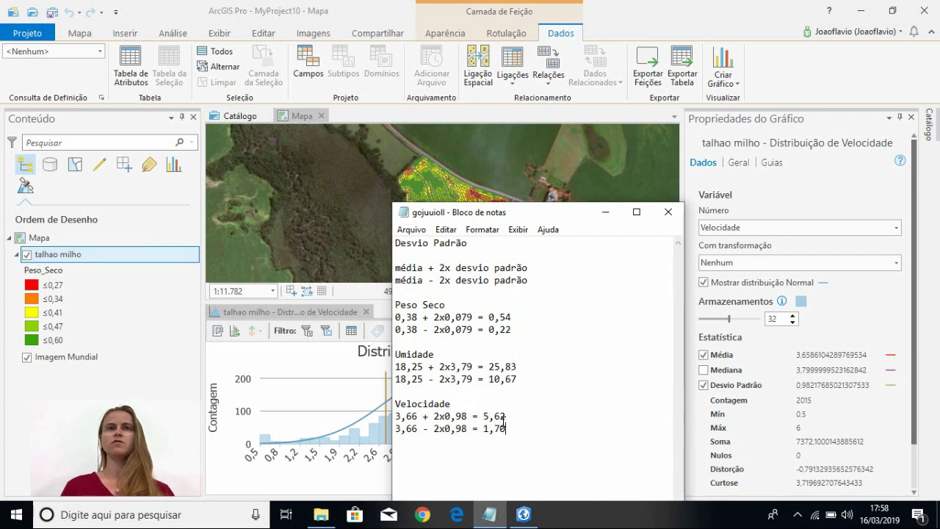
pyautogui.click(606, 212)
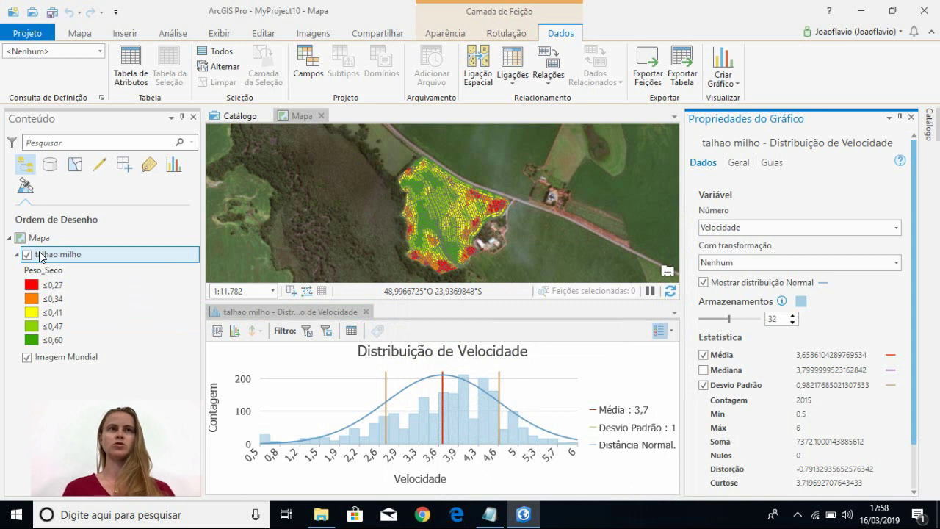
# Start a definition query on the talhao milho layer with the clause Velocidade é Maior Que 1,7, using the lower limit from the Notepad notes.
pyautogui.doubleClick(61, 257)
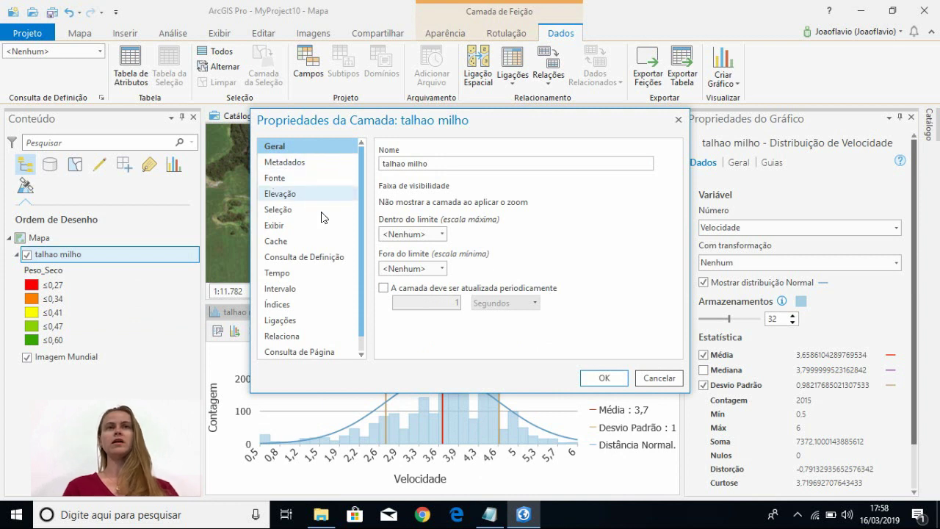
pyautogui.click(281, 259)
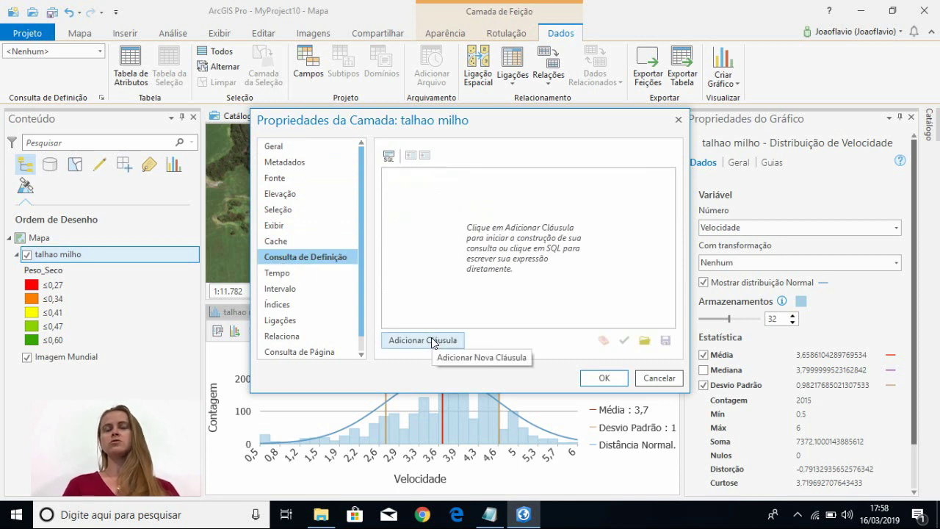
pyautogui.click(433, 340)
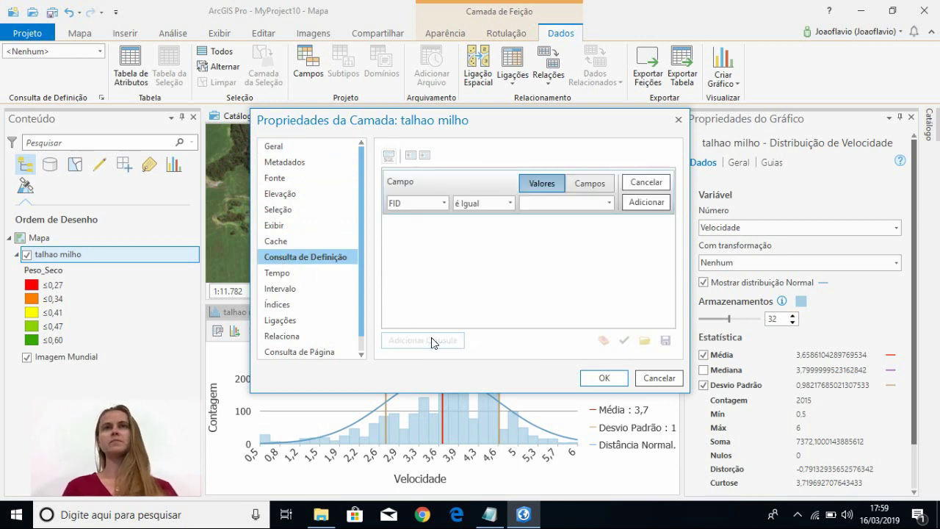
pyautogui.click(444, 203)
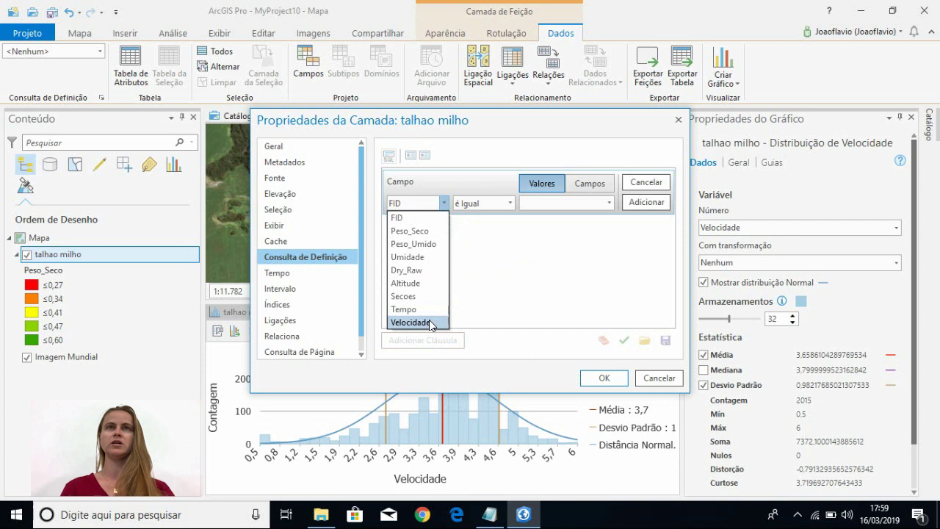
pyautogui.click(411, 323)
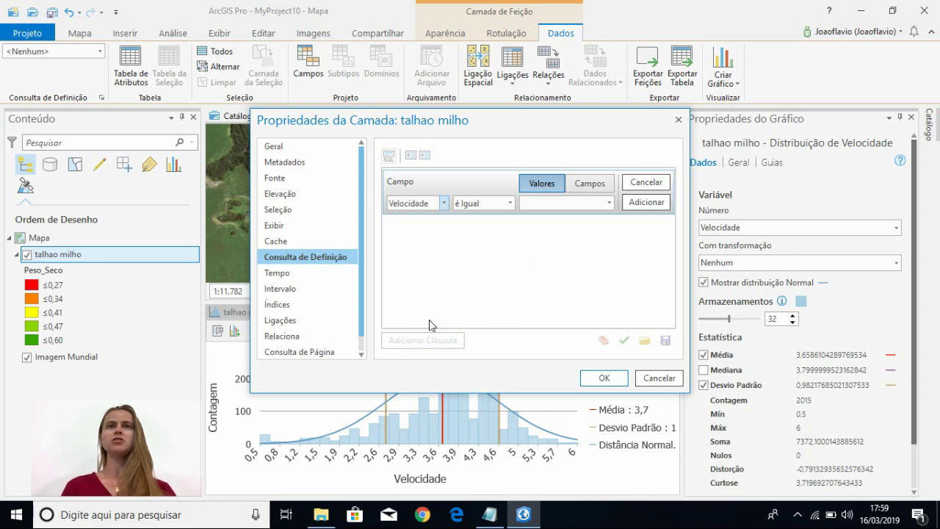
pyautogui.click(510, 200)
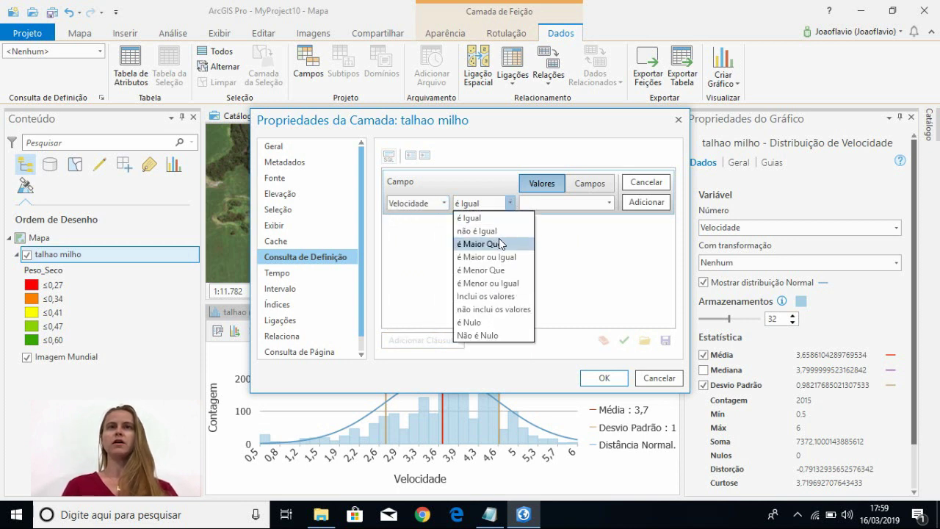
pyautogui.click(498, 238)
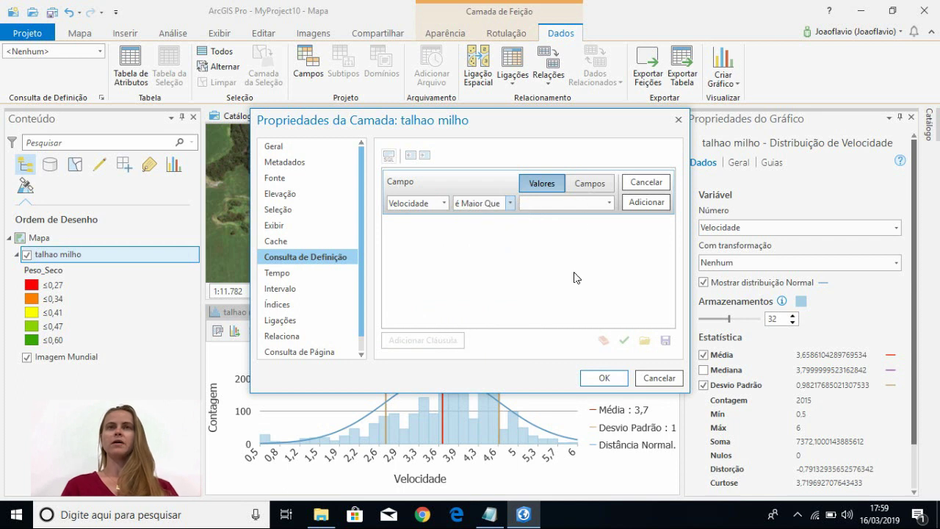
pyautogui.click(503, 523)
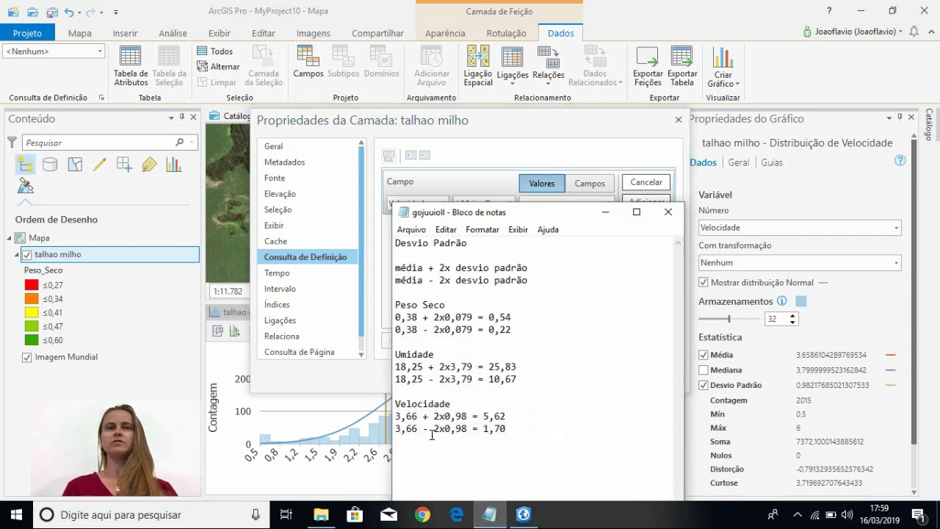
pyautogui.moveTo(511, 428); pyautogui.dragTo(479, 428)
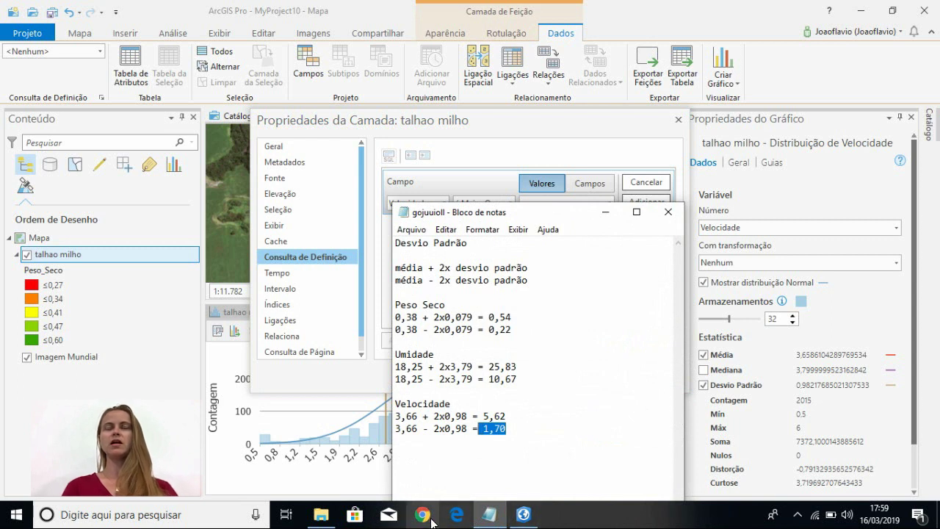
pyautogui.click(588, 154)
pyautogui.click(563, 200)
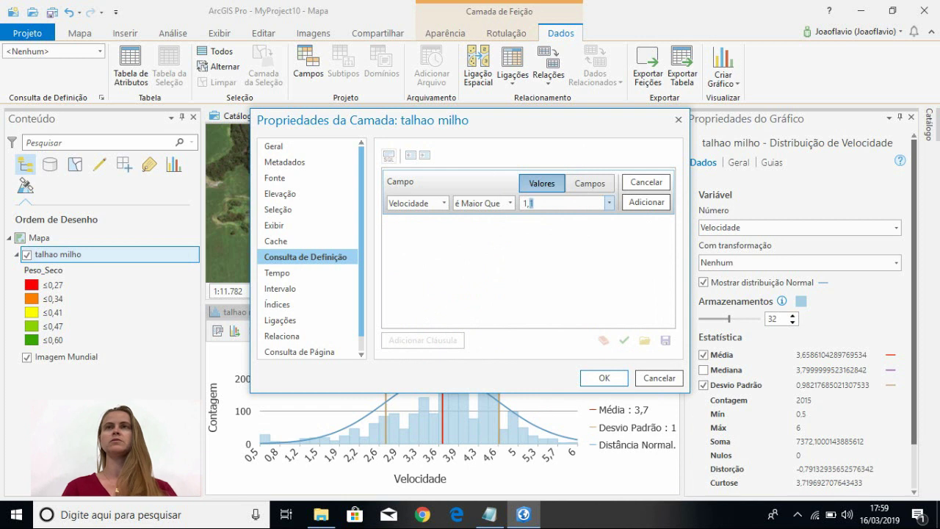
pyautogui.click(625, 203)
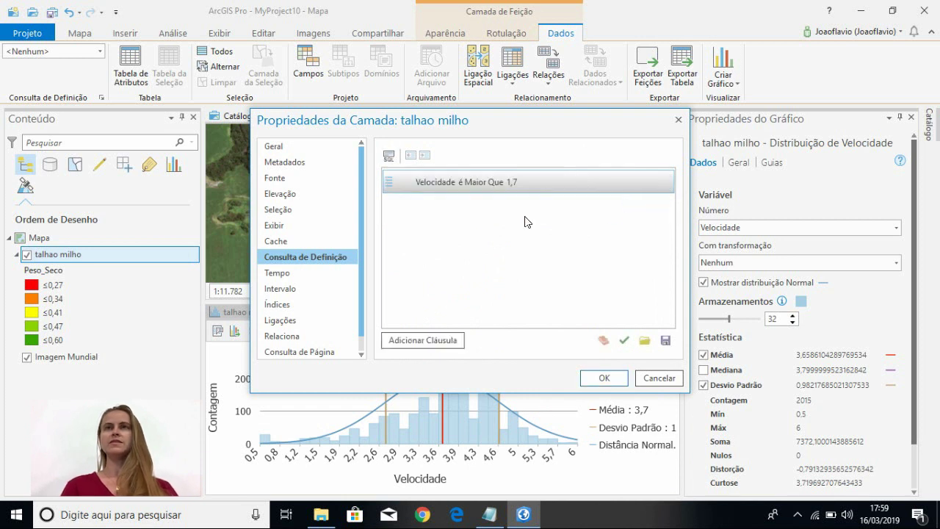
# Add the clause And Velocidade é Menor Que 5,62, using the upper limit from the Notepad notes, and apply the definition query.
pyautogui.click(426, 341)
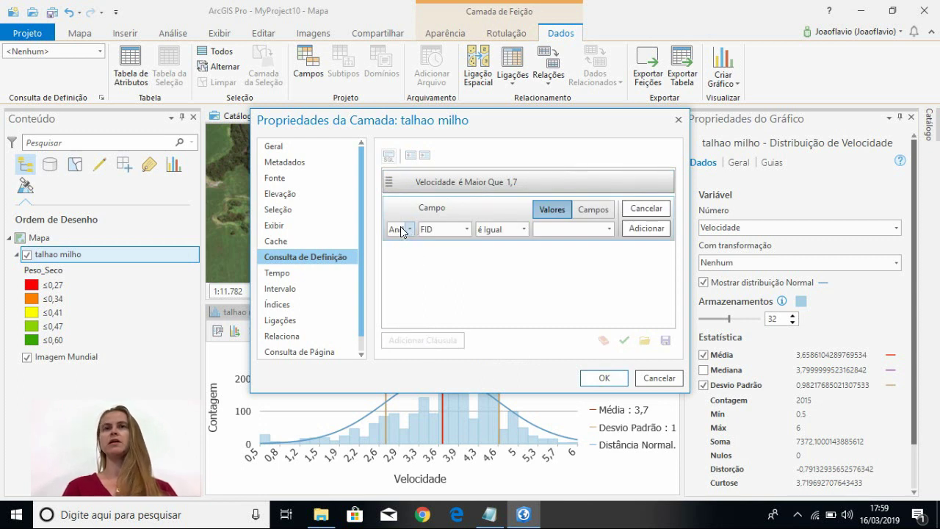
pyautogui.click(465, 229)
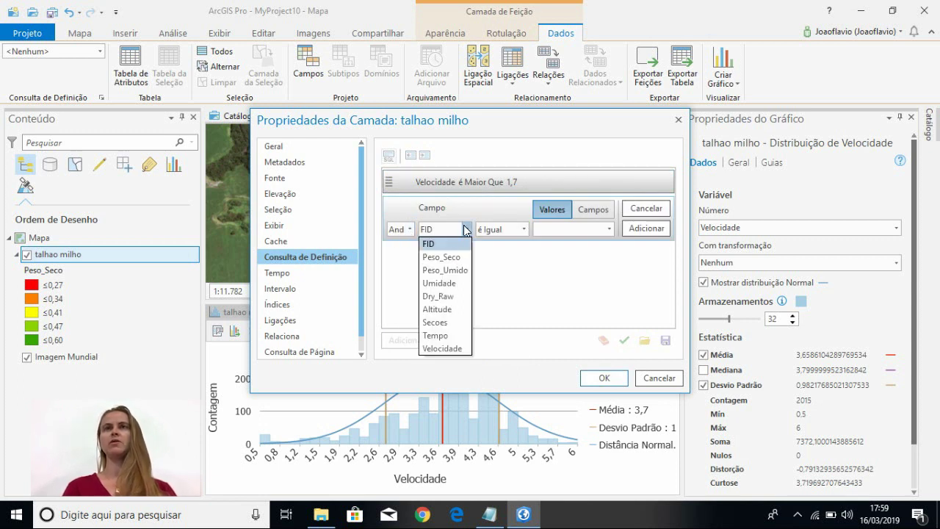
pyautogui.click(432, 348)
pyautogui.click(522, 229)
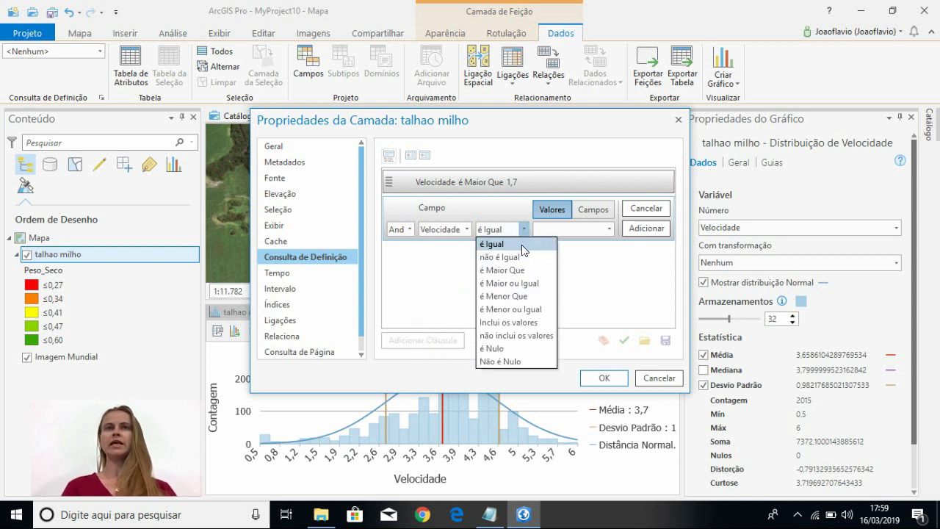
pyautogui.click(513, 296)
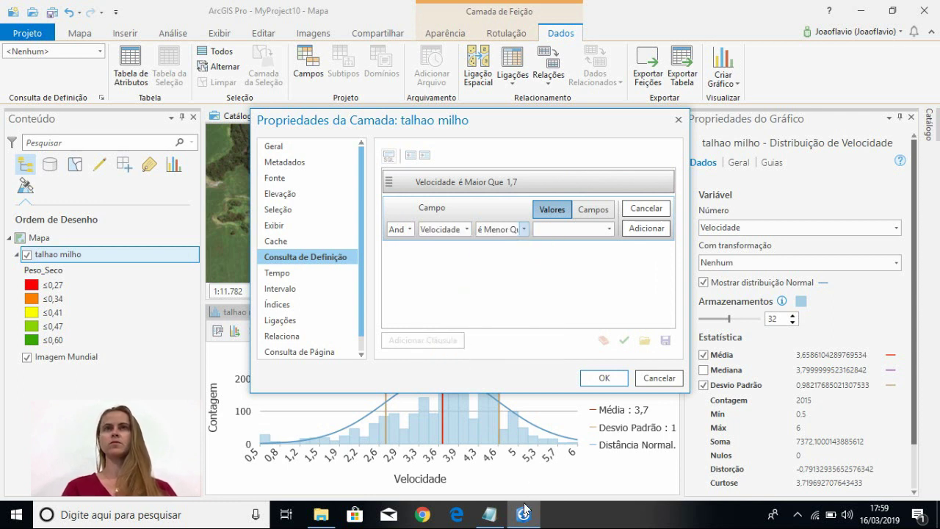
pyautogui.click(489, 514)
pyautogui.click(515, 415)
pyautogui.moveTo(516, 415); pyautogui.dragTo(481, 416)
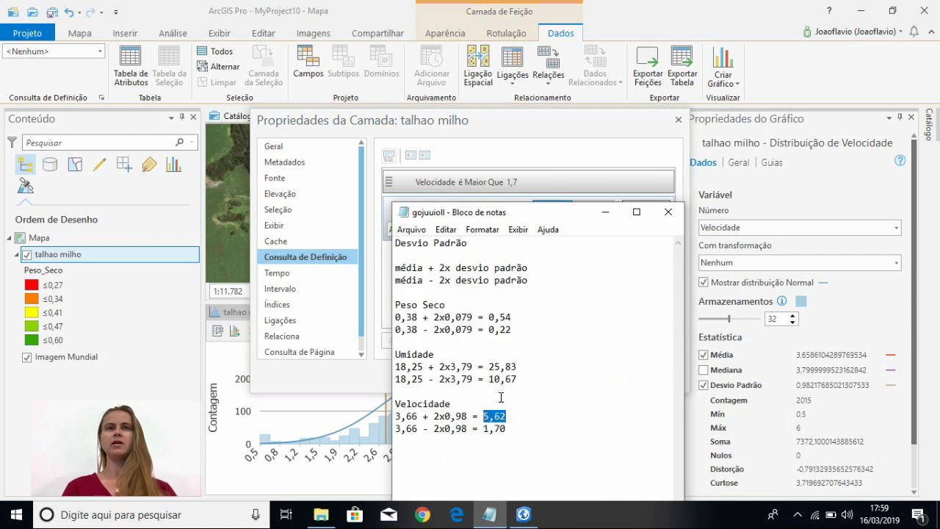
pyautogui.click(605, 212)
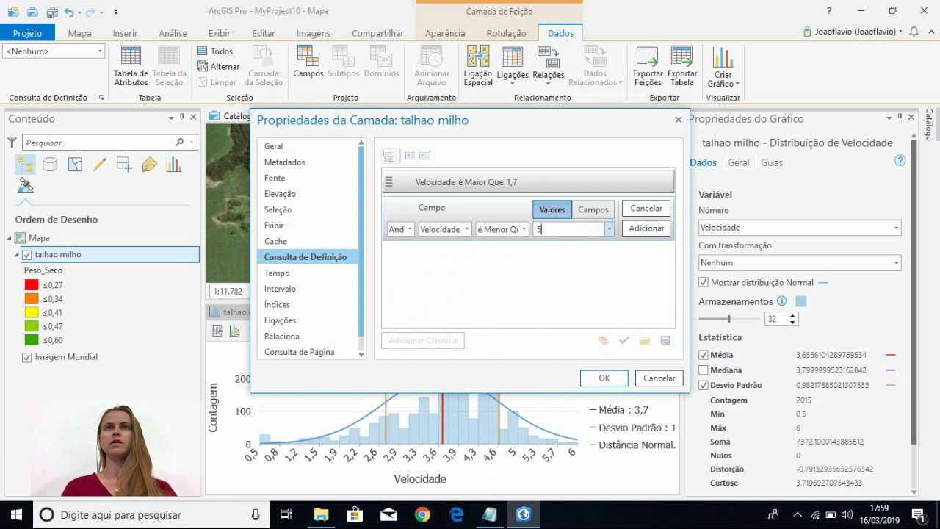
pyautogui.click(645, 229)
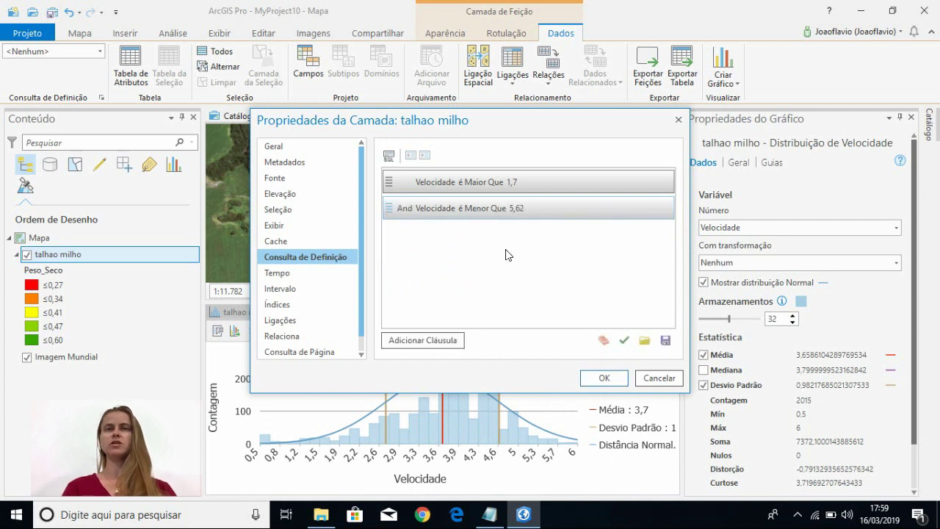
pyautogui.click(604, 378)
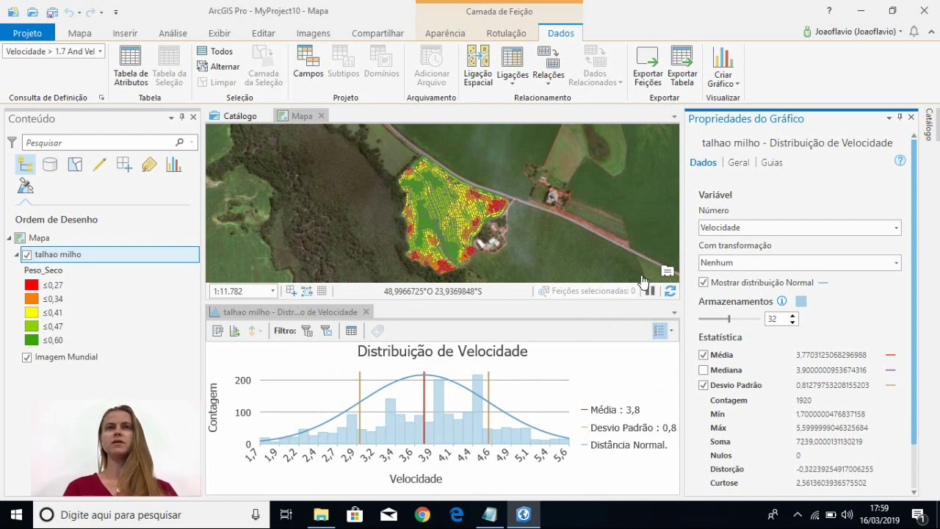
# Close the Velocidade histogram and its chart properties, leaving the map of the filtered field enlarged.
pyautogui.click(365, 312)
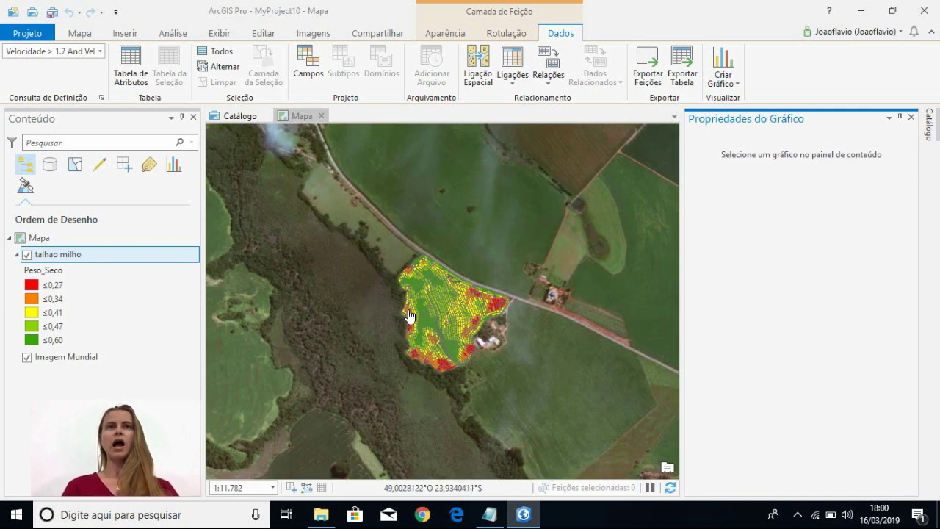
pyautogui.scroll(3, 409, 319)
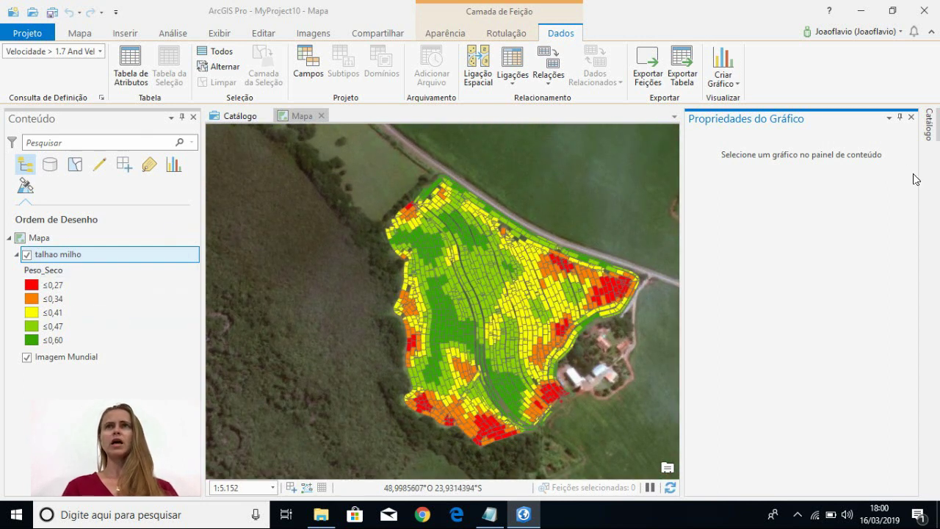
pyautogui.click(911, 119)
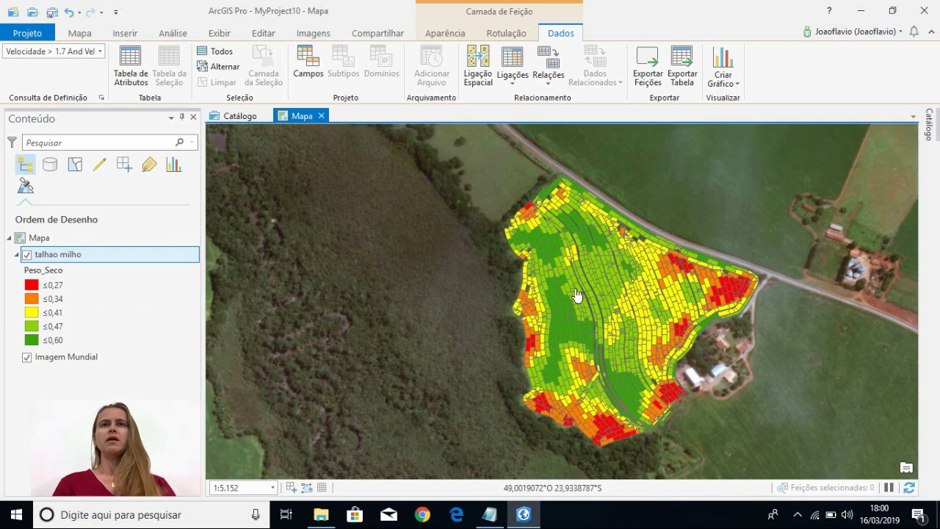
pyautogui.moveTo(577, 298); pyautogui.dragTo(538, 295)
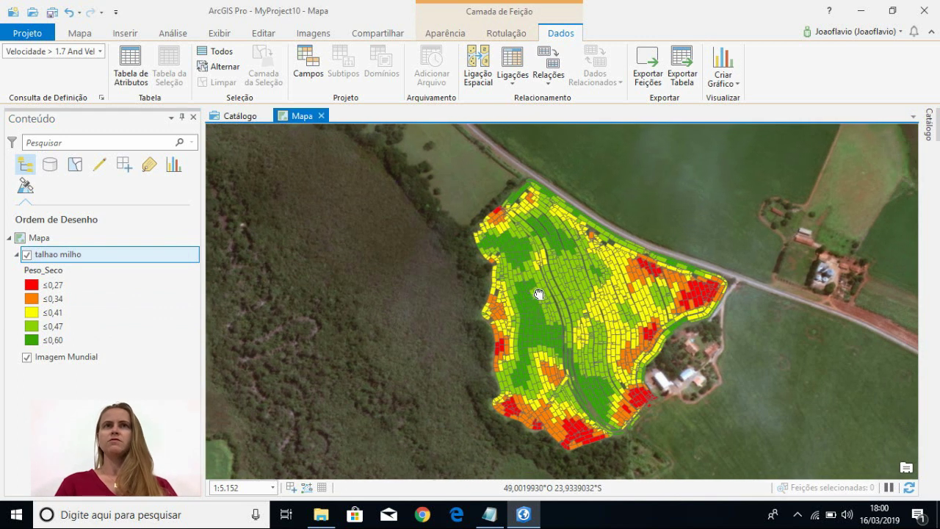
# Set up a Distância Inversa Ponderada interpolation of talhao milho in the Geostatistical Wizard with Peso_Seco as the data field.
pyautogui.click(173, 33)
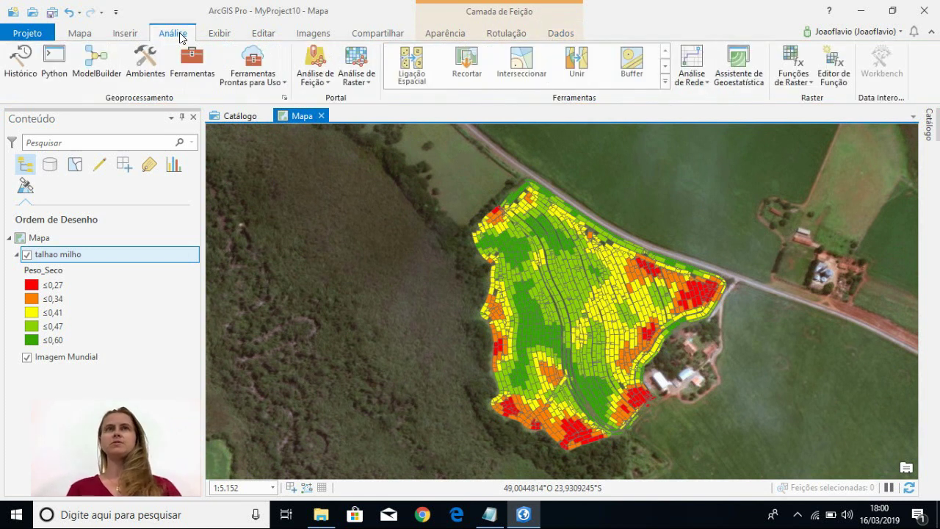
pyautogui.click(736, 76)
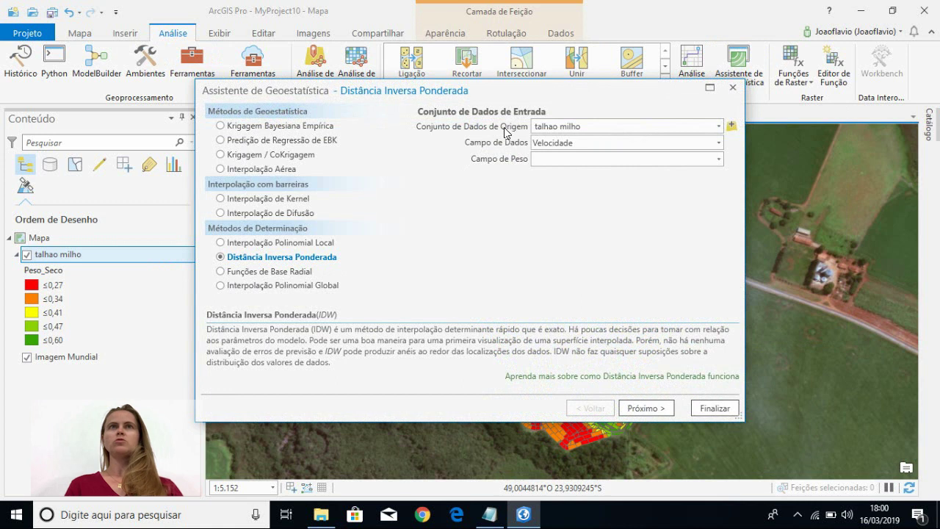
pyautogui.click(622, 143)
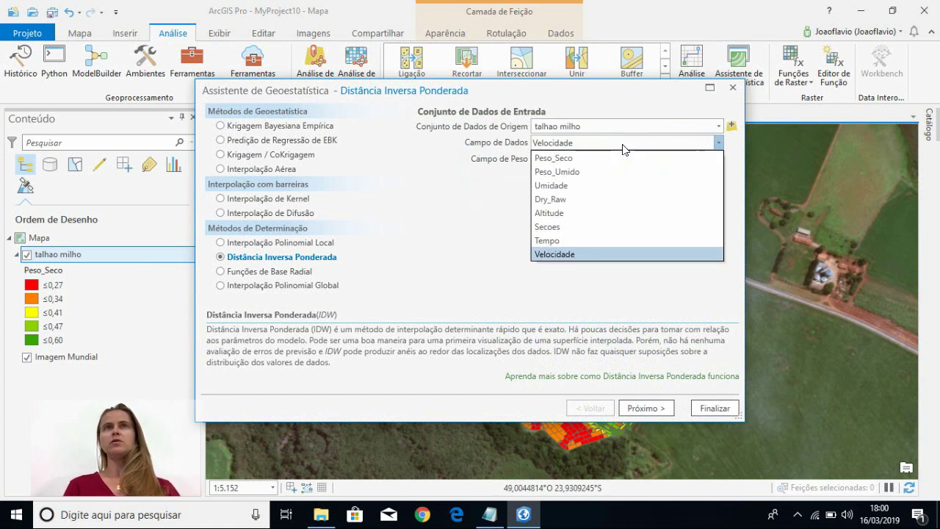
pyautogui.click(578, 158)
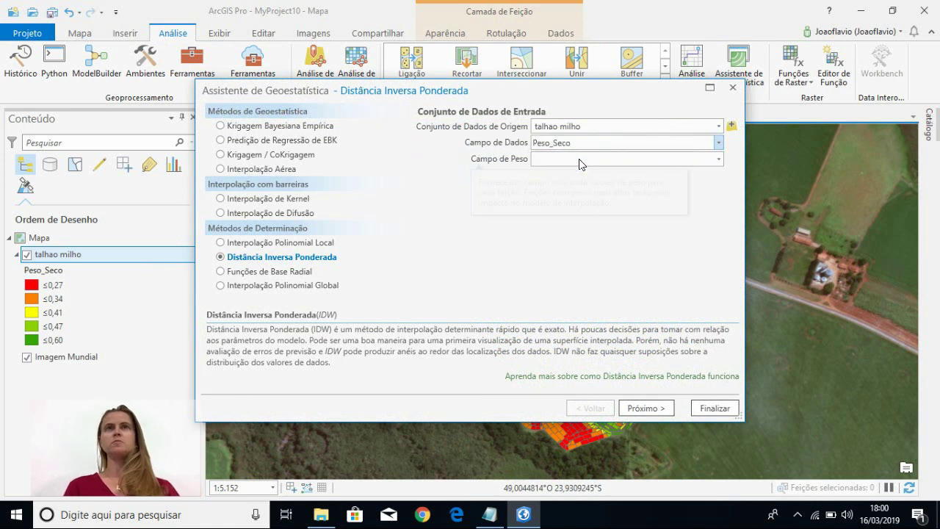
pyautogui.click(637, 409)
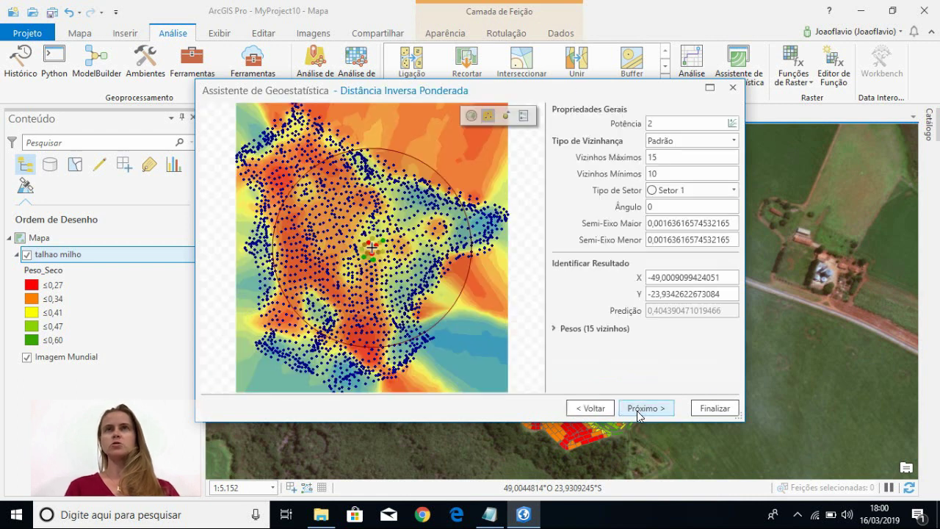
# Optimize the interpolation's power value, go through the cross validation, and create the Distância Inversa Ponderada layer.
pyautogui.click(732, 123)
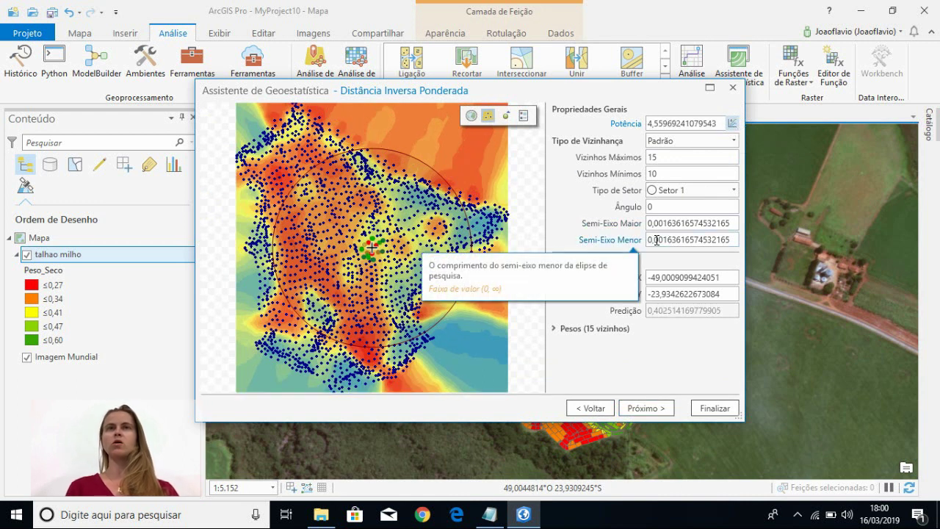
pyautogui.click(655, 410)
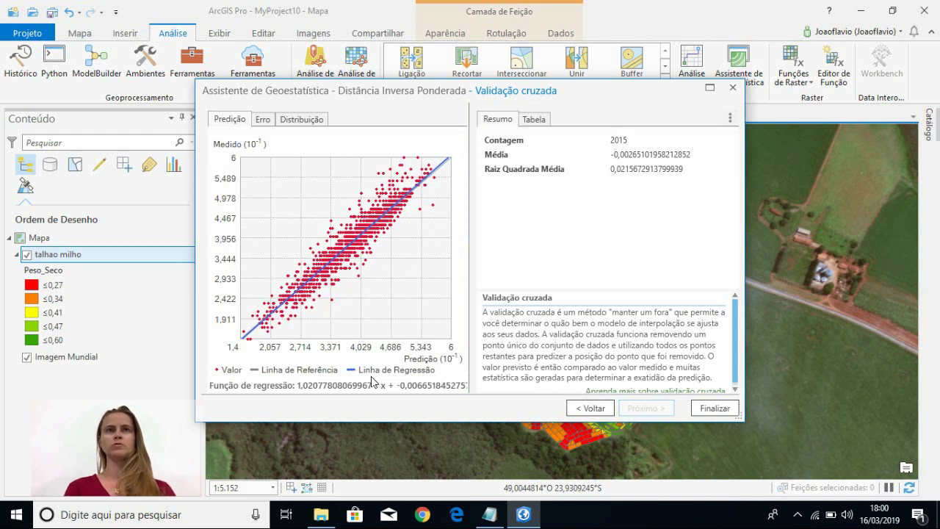
pyautogui.click(701, 407)
pyautogui.click(527, 401)
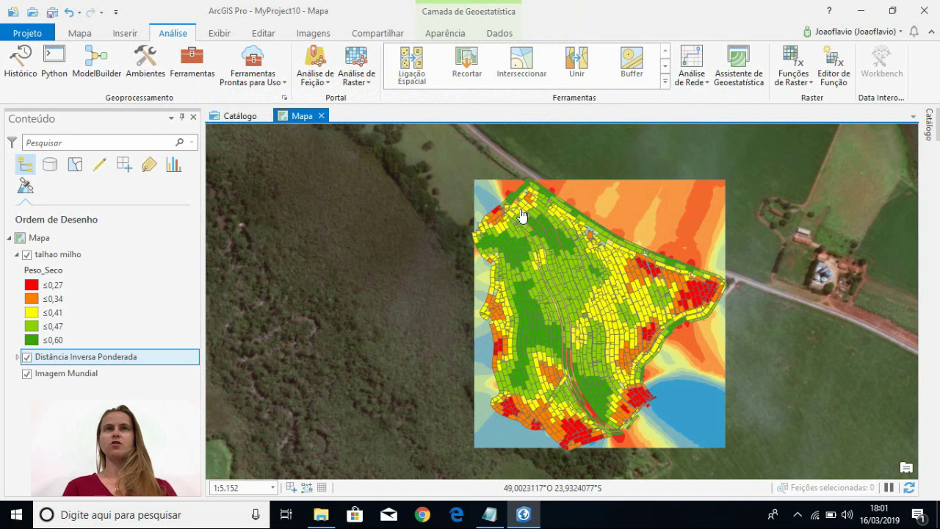
# Move the Distância Inversa Ponderada layer above talhao milho in the drawing order and hide it.
pyautogui.moveTo(48, 357); pyautogui.dragTo(42, 259)
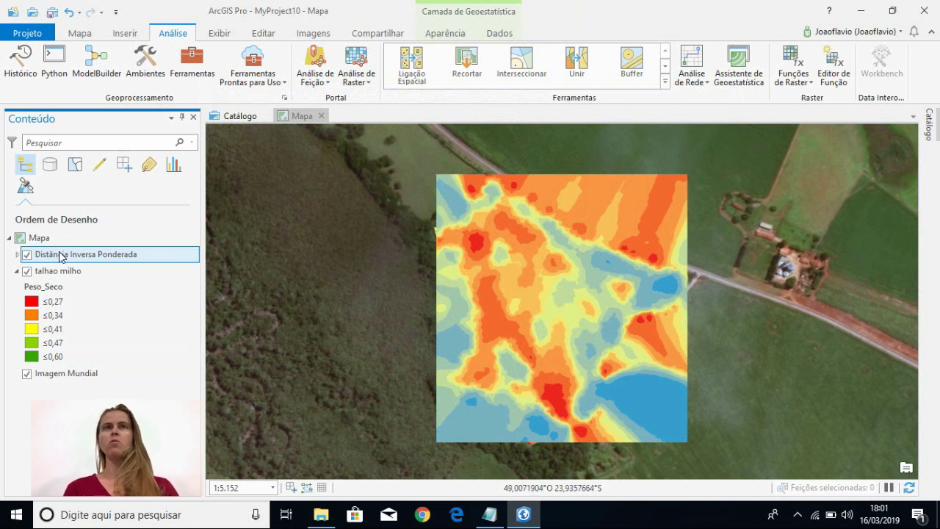
pyautogui.click(27, 254)
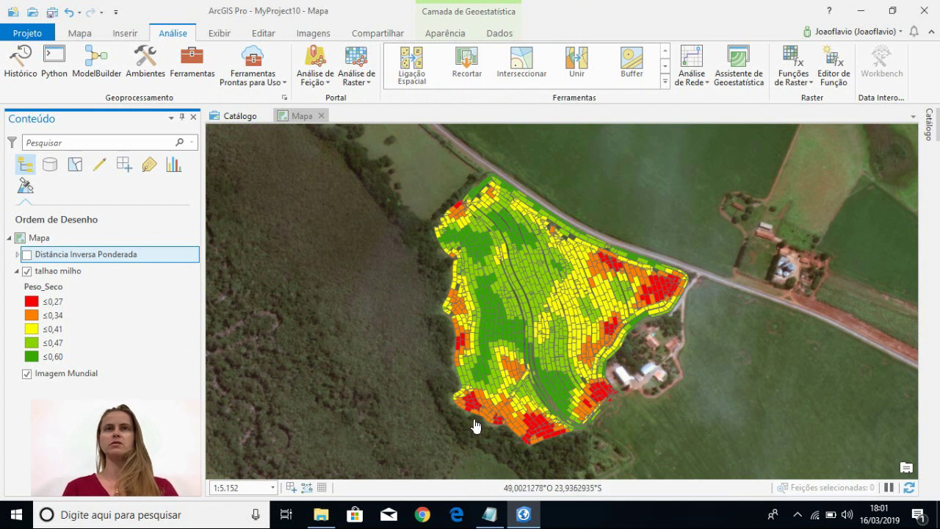
# Create a polygon feature class named bord in MyProject10.gdb with the GCS WGS 1984 coordinate system and default tolerance and resolution.
pyautogui.click(931, 127)
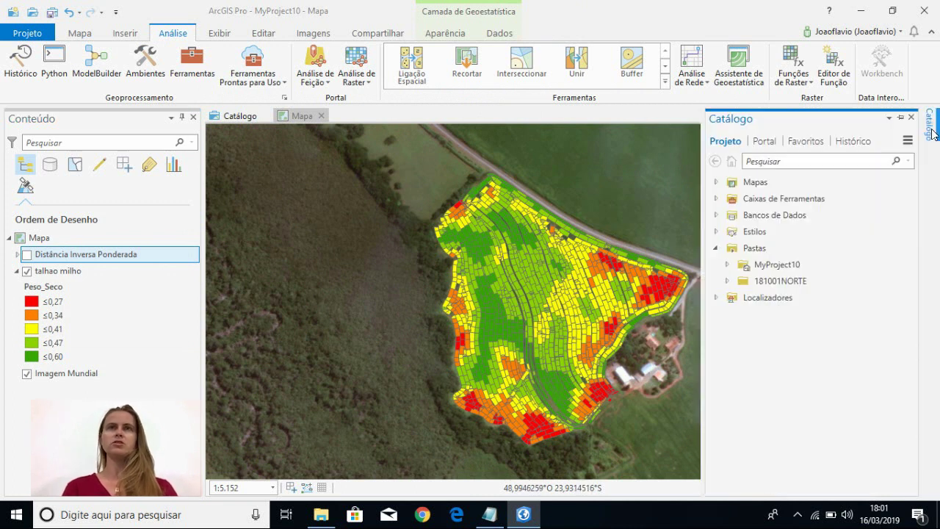
pyautogui.click(726, 265)
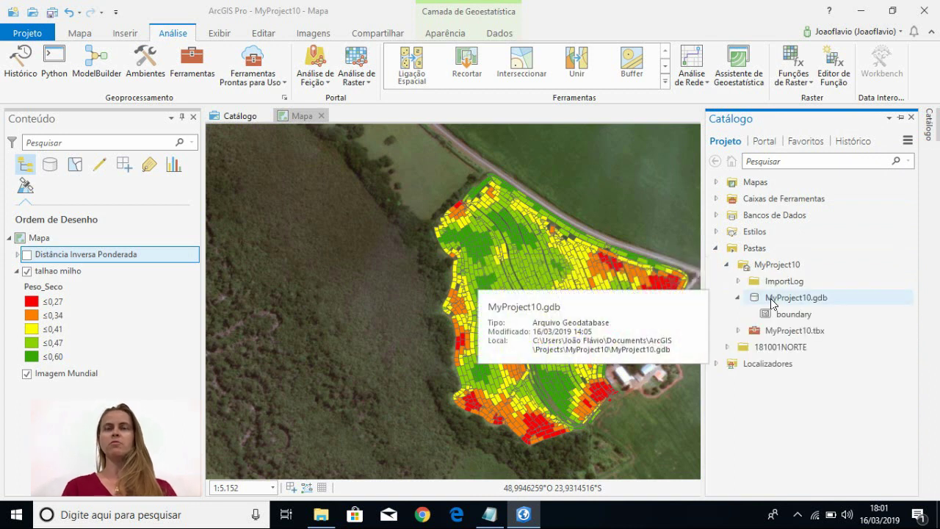
pyautogui.rightClick(771, 302)
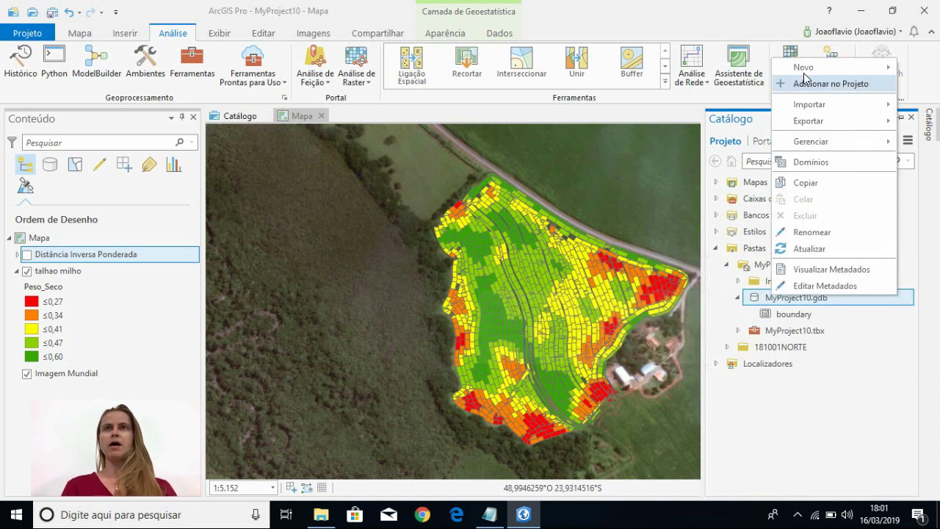
pyautogui.moveTo(807, 69)
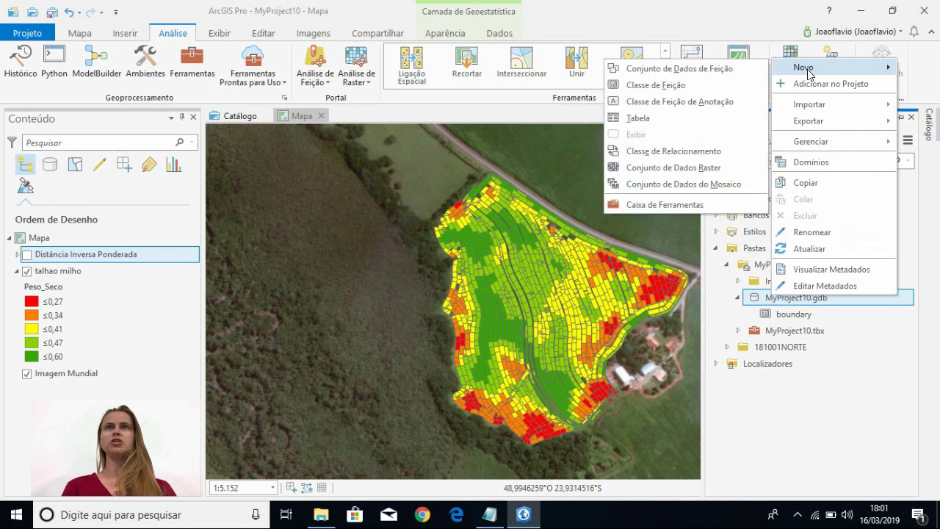
pyautogui.click(638, 86)
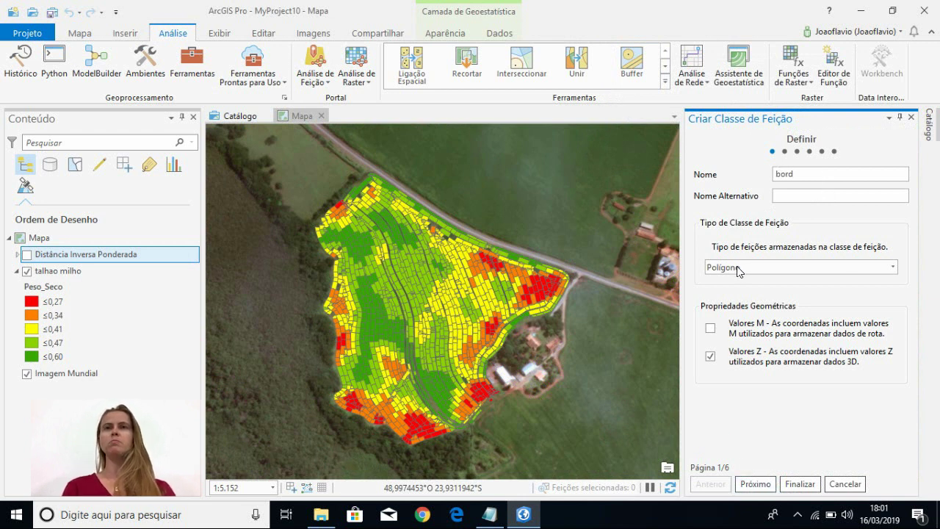
pyautogui.press('Return')
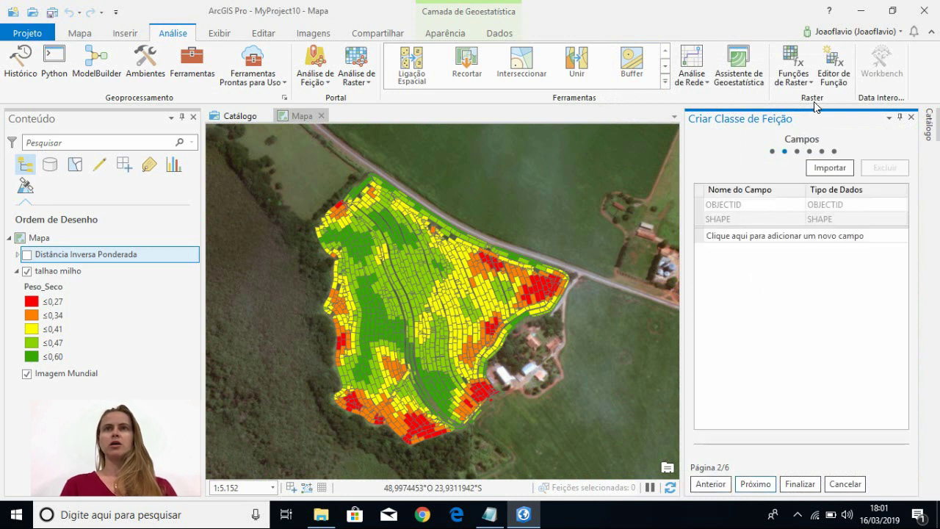
pyautogui.click(757, 486)
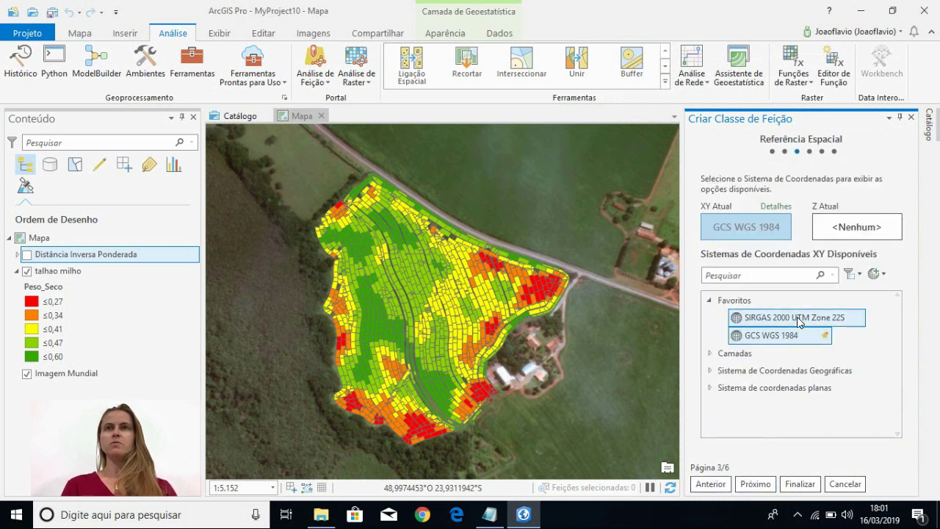
pyautogui.click(756, 484)
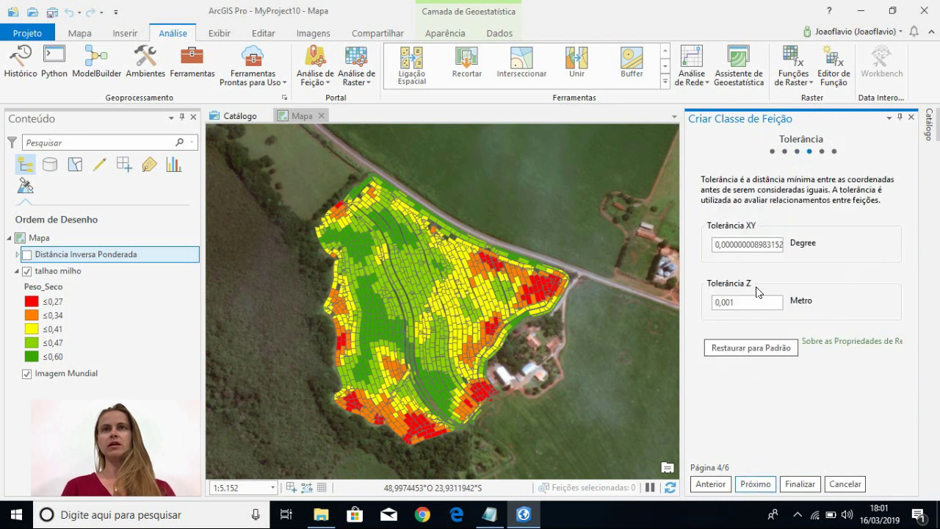
pyautogui.click(755, 484)
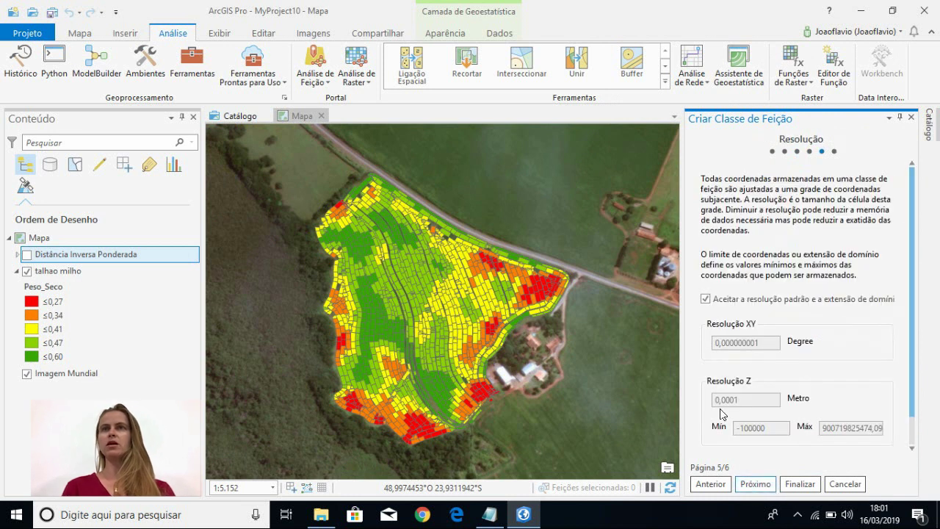
pyautogui.click(798, 484)
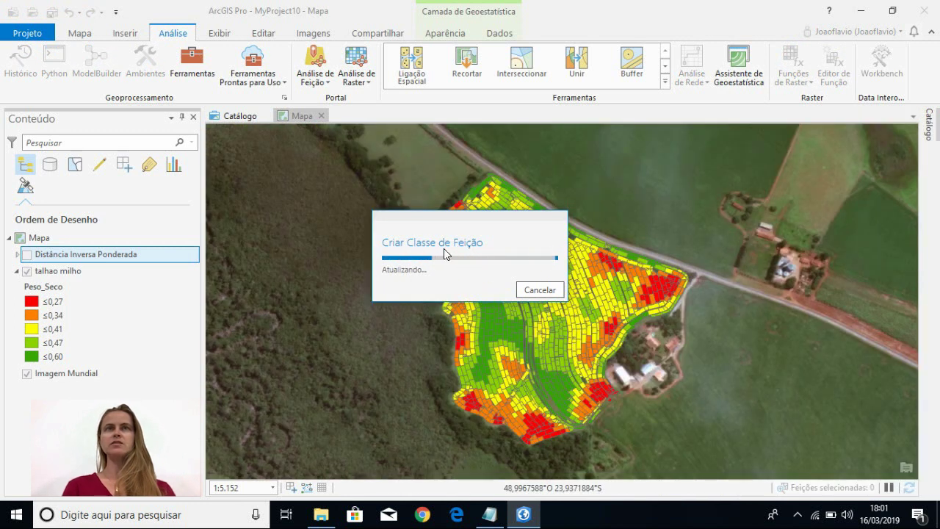
# Add the boundary feature class from MyProject10.gdb to the map above talhao milho and symbolize it as a black outline without fill.
pyautogui.click(931, 132)
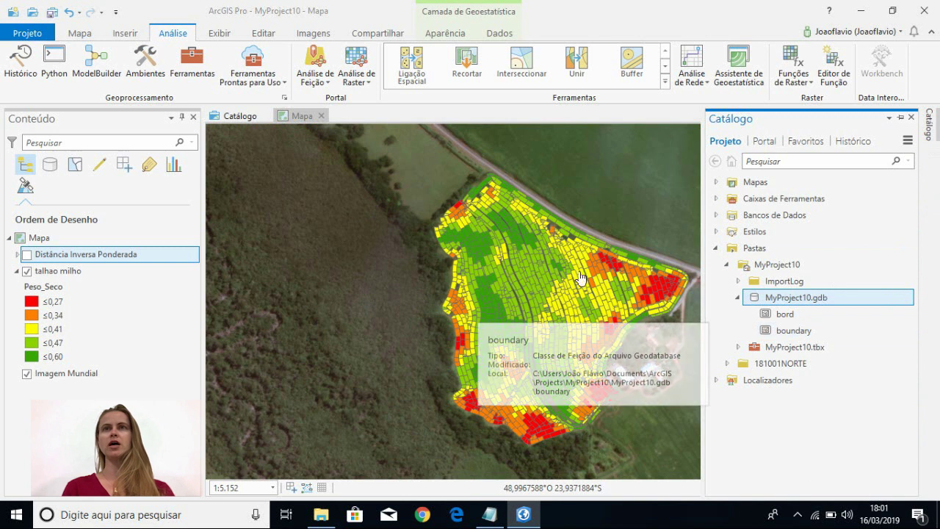
pyautogui.click(787, 331)
pyautogui.click(781, 314)
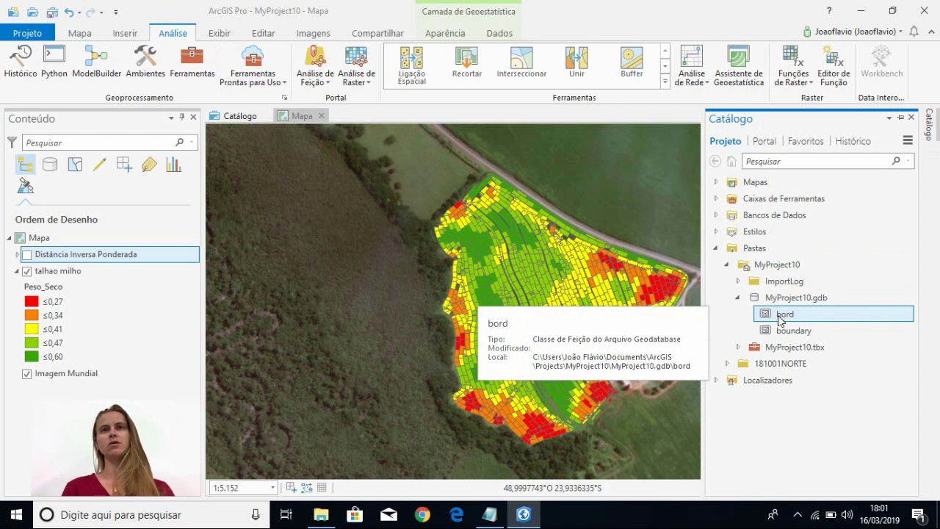
pyautogui.click(807, 333)
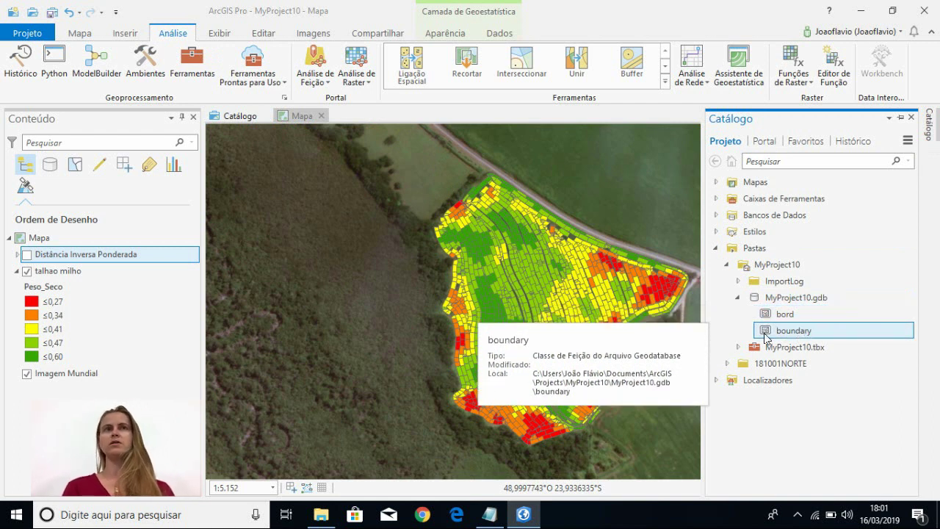
pyautogui.moveTo(797, 332)
pyautogui.mouseDown()
pyautogui.moveTo(672, 407)
pyautogui.moveTo(58, 272)
pyautogui.moveTo(44, 252)
pyautogui.moveTo(43, 264)
pyautogui.mouseUp()
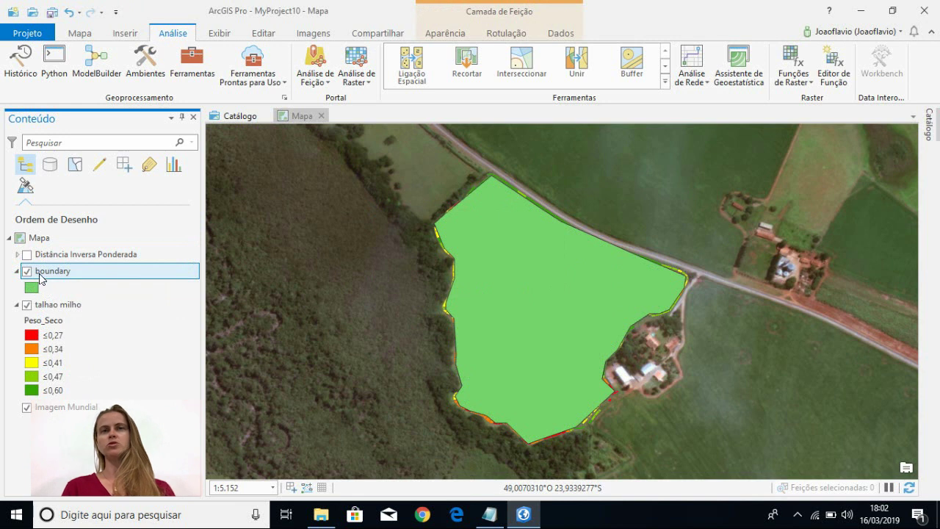
pyautogui.click(31, 288)
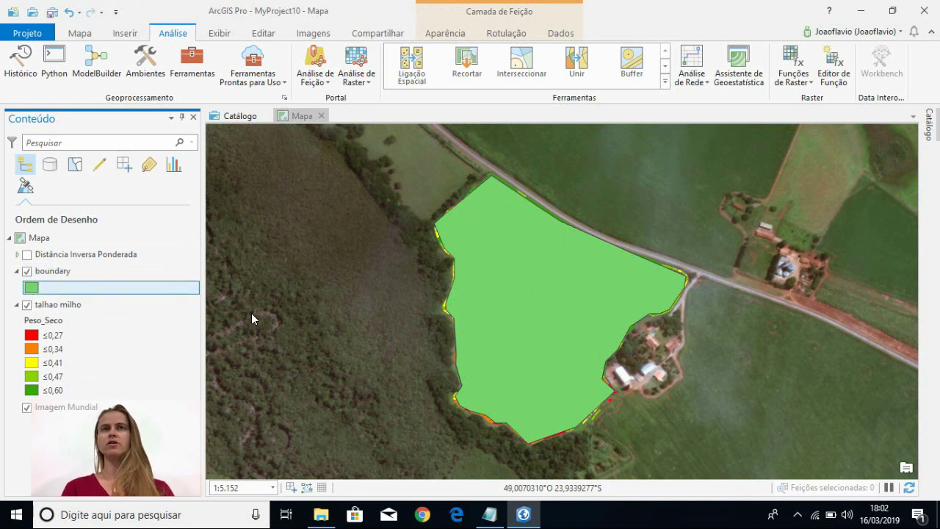
pyautogui.click(732, 265)
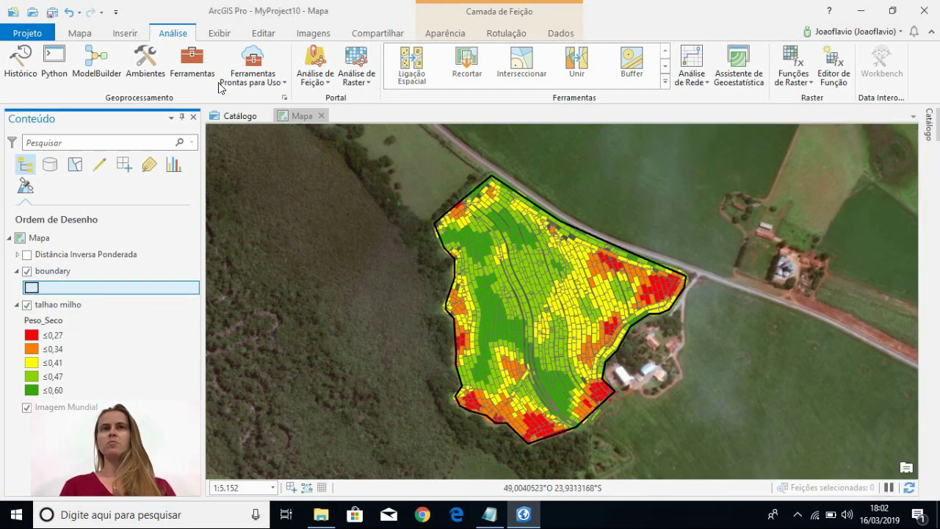
pyautogui.click(274, 32)
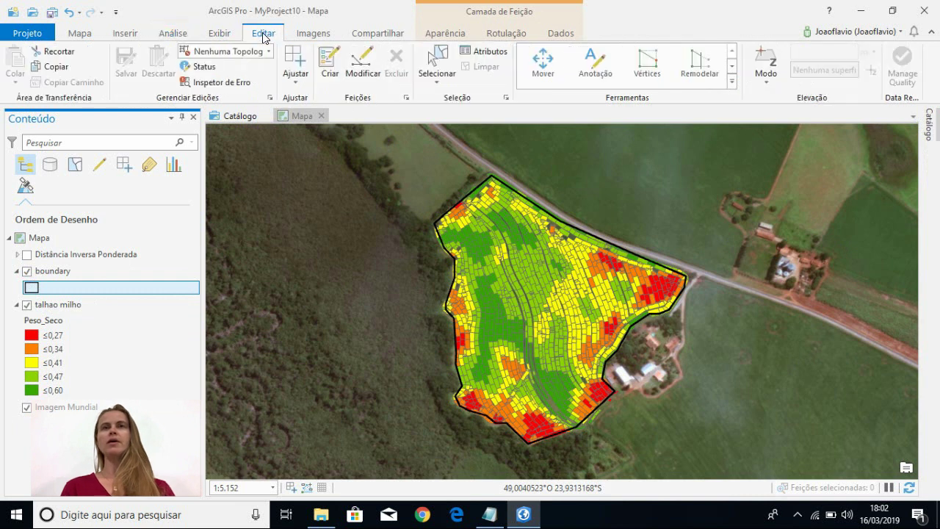
pyautogui.click(338, 70)
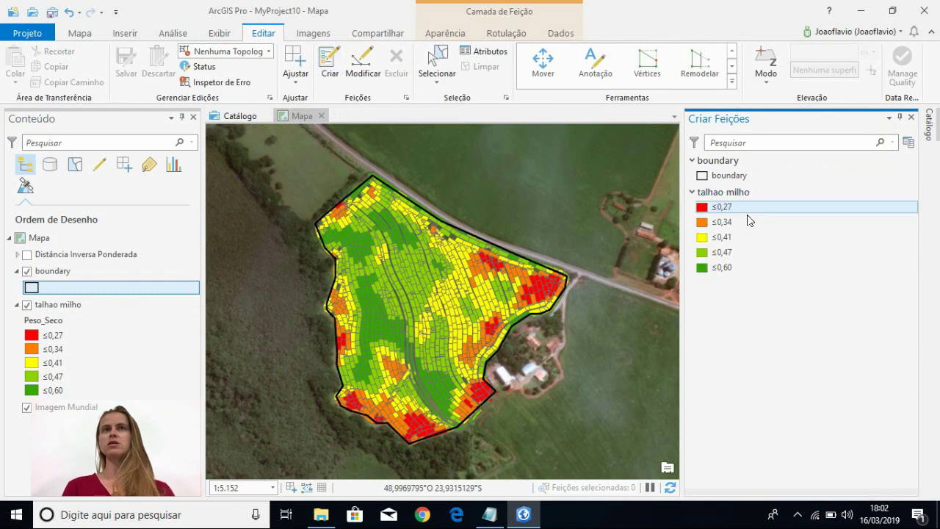
pyautogui.click(720, 186)
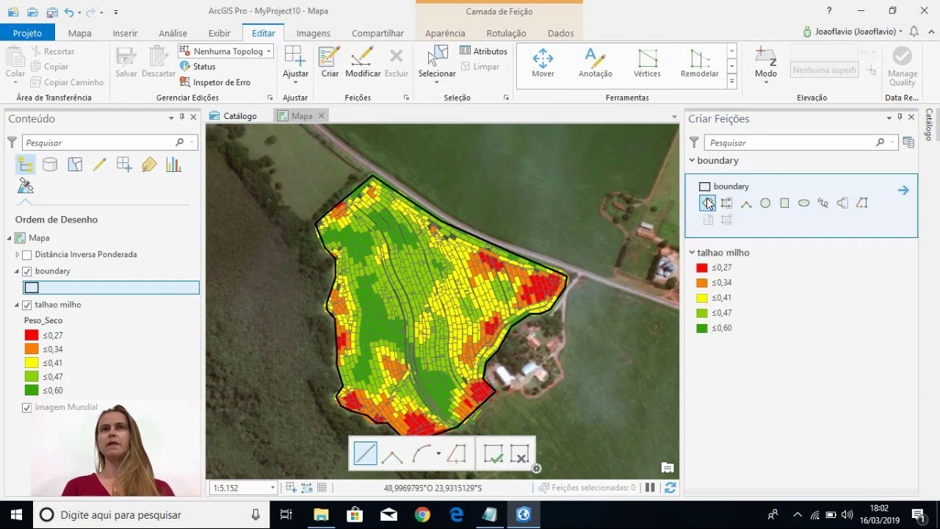
pyautogui.click(706, 204)
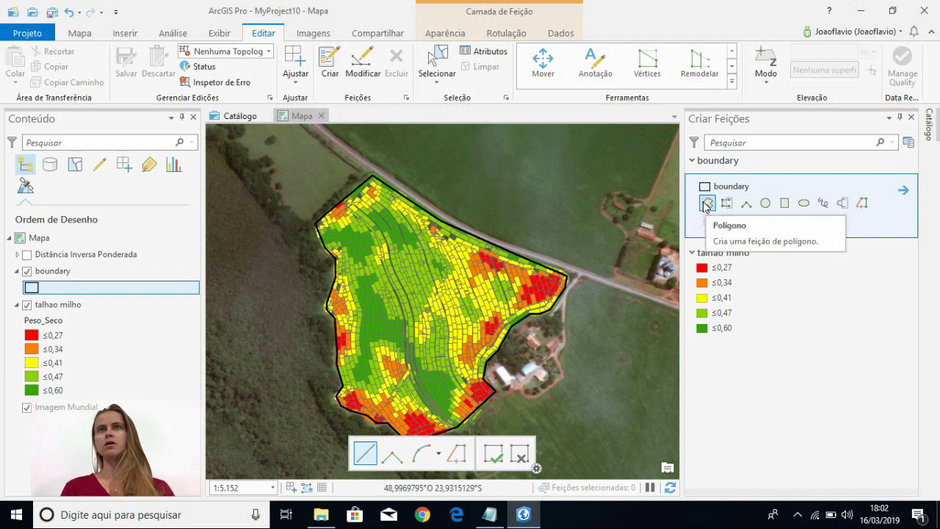
pyautogui.click(706, 204)
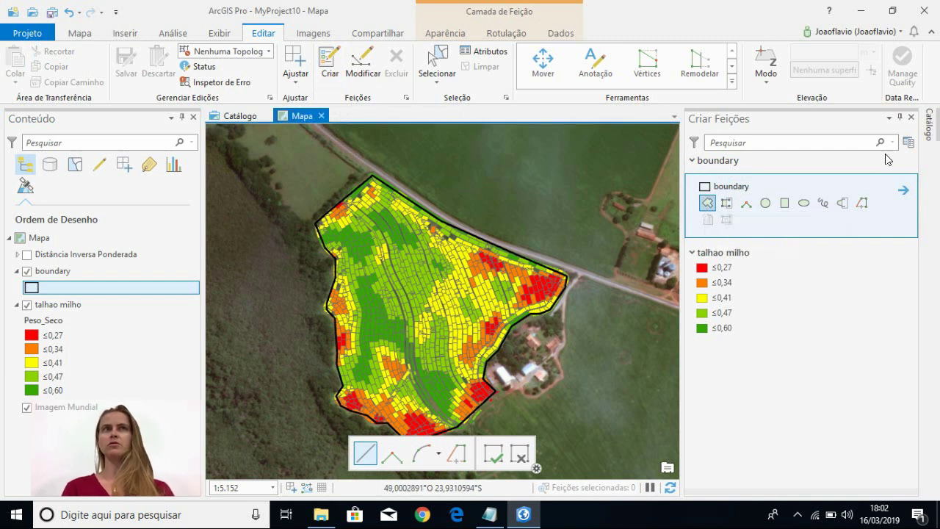
pyautogui.click(910, 117)
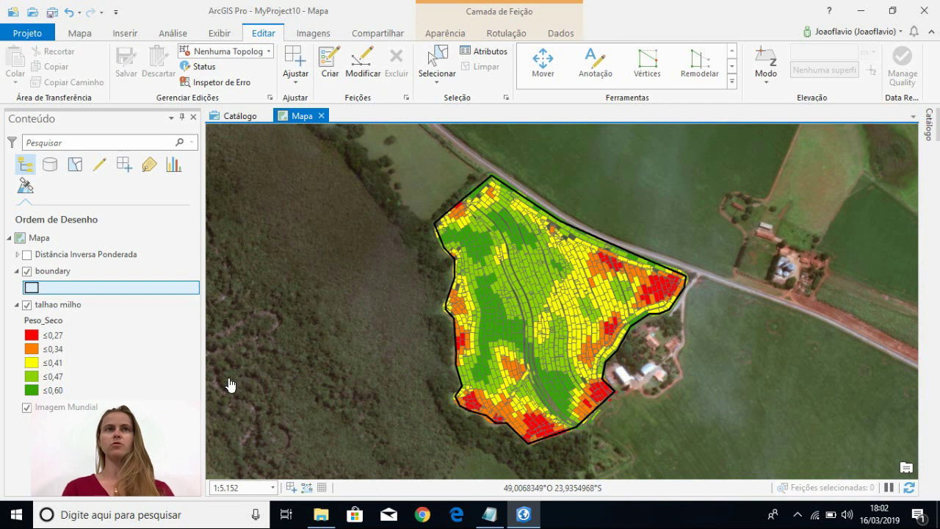
# Show the Distância Inversa Ponderada layer and export it to a raster with Predição as the output surface type.
pyautogui.click(42, 254)
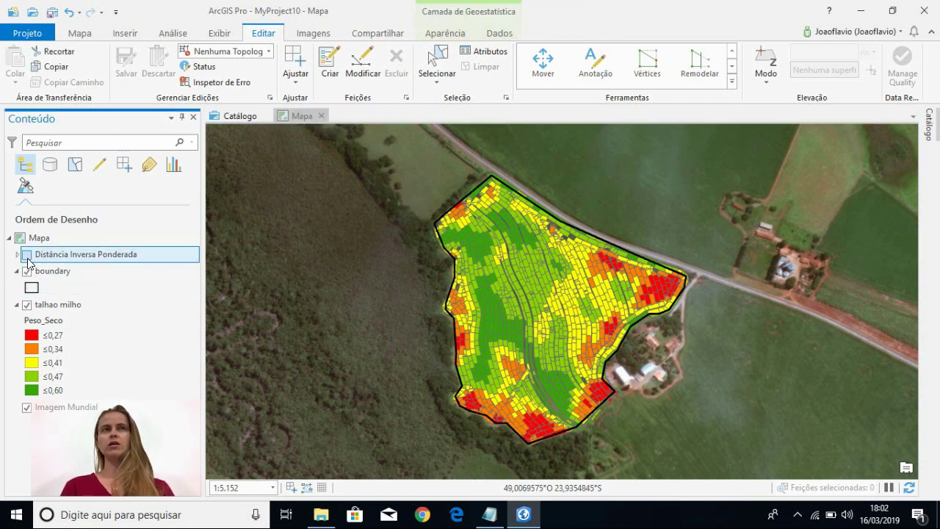
pyautogui.click(26, 255)
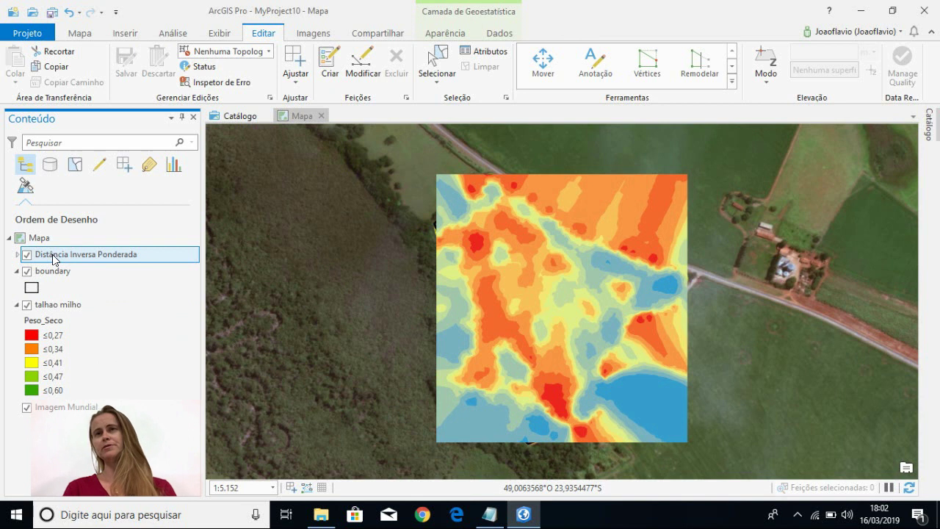
pyautogui.rightClick(54, 259)
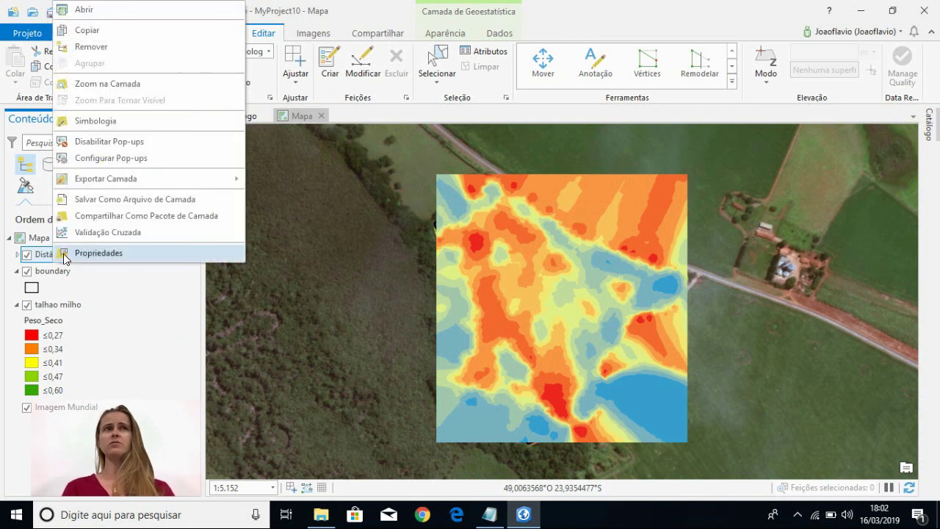
pyautogui.moveTo(109, 180)
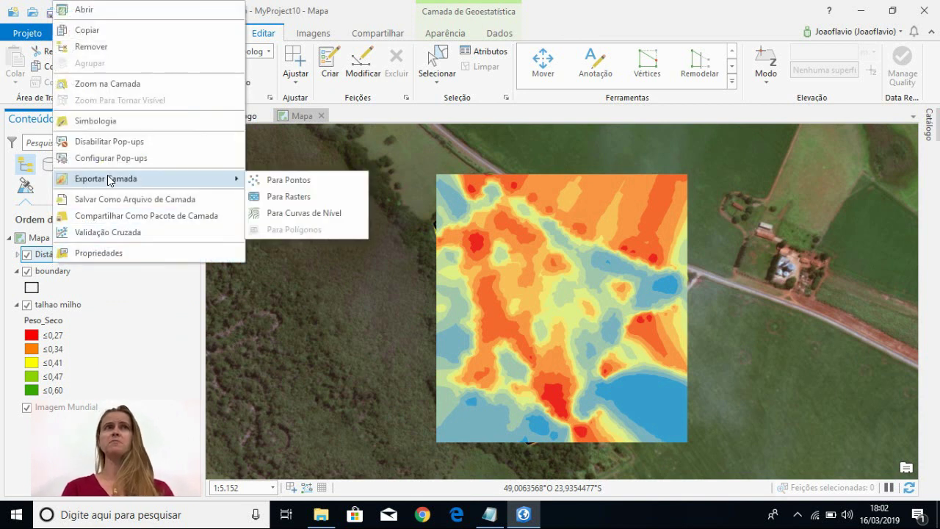
pyautogui.click(262, 198)
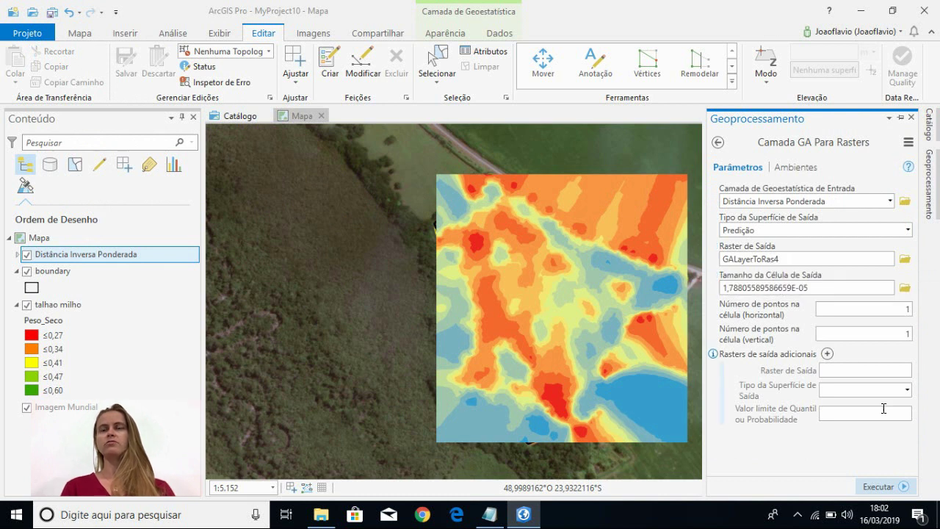
pyautogui.click(894, 487)
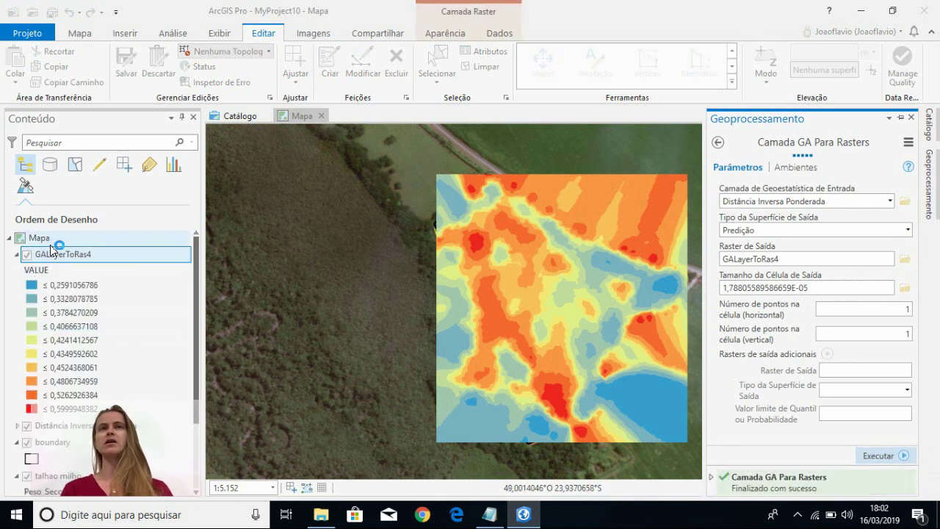
# Collapse the GALayerToRas4 legend, then hide the Distância Inversa Ponderada layer and move it below Imagem Mundial.
pyautogui.click(26, 259)
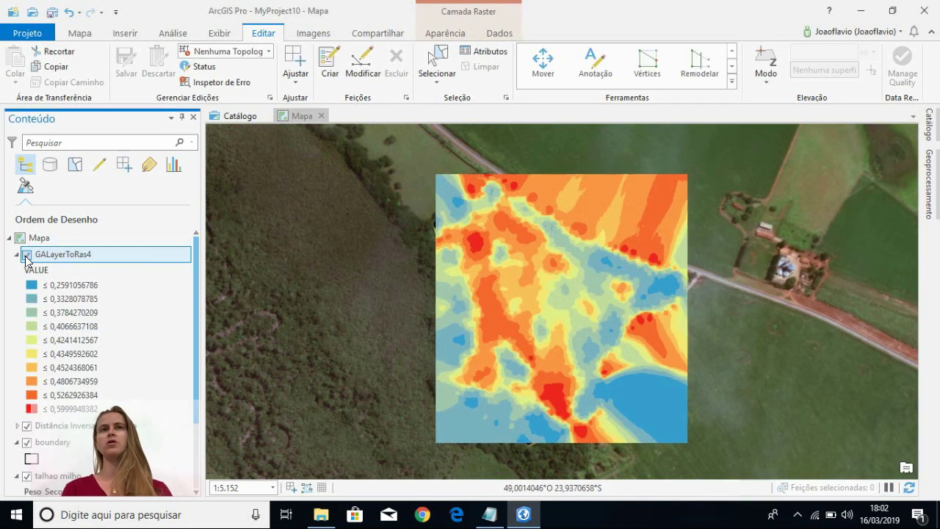
pyautogui.click(18, 255)
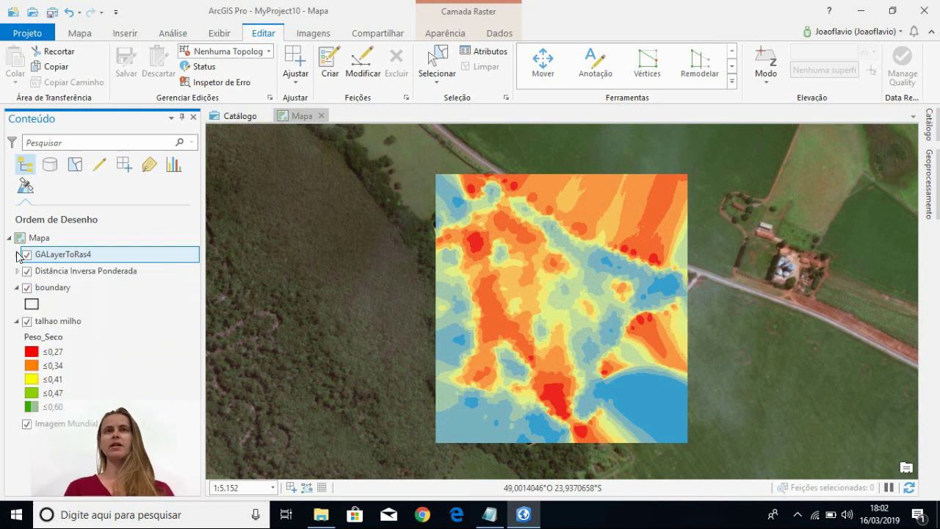
pyautogui.click(18, 272)
pyautogui.click(17, 272)
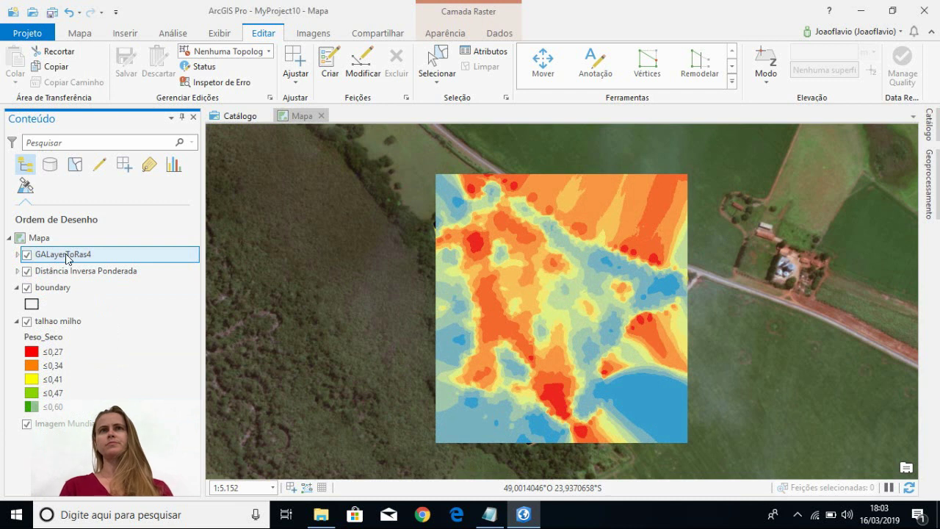
pyautogui.click(46, 270)
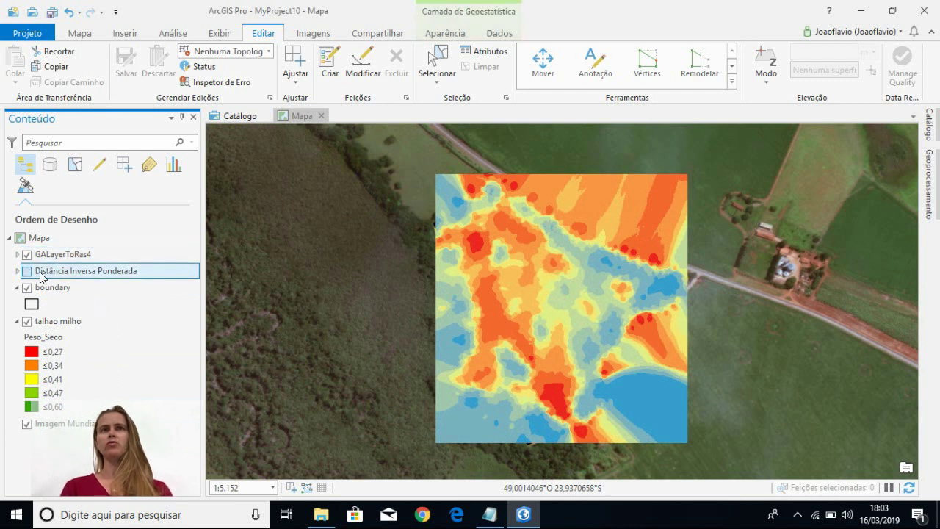
pyautogui.moveTo(57, 341); pyautogui.dragTo(68, 438)
pyautogui.click(54, 255)
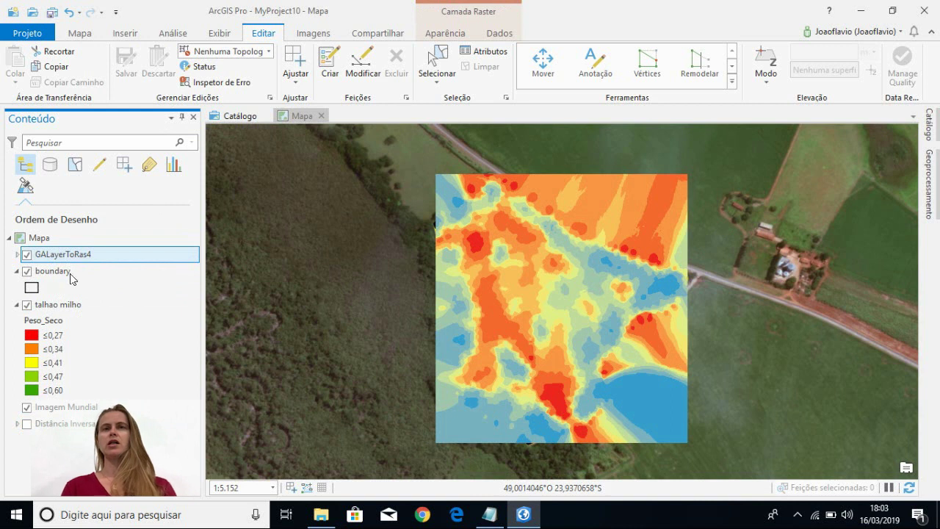
# Find the Extrair por Máscara tool by searching for extrair and clip GALayerToRas4 with boundary as the mask.
pyautogui.click(171, 34)
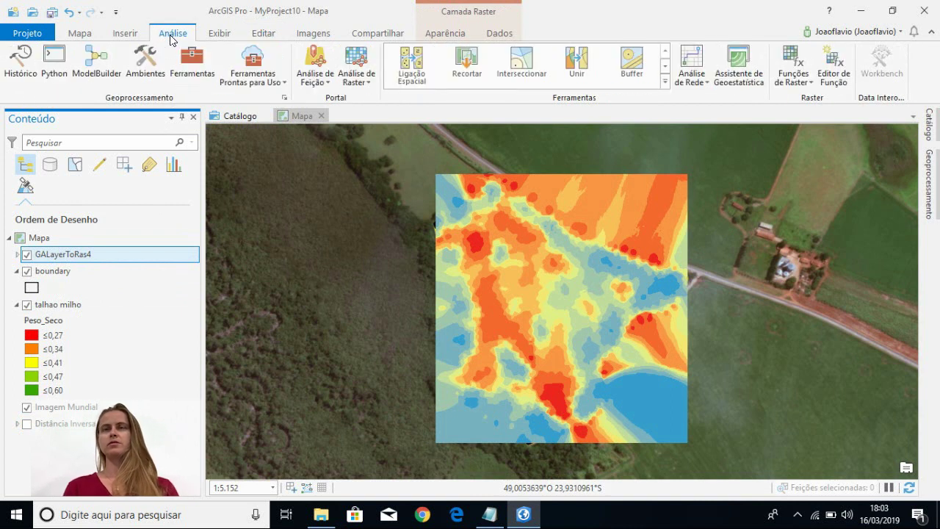
pyautogui.click(183, 71)
pyautogui.doubleClick(766, 144)
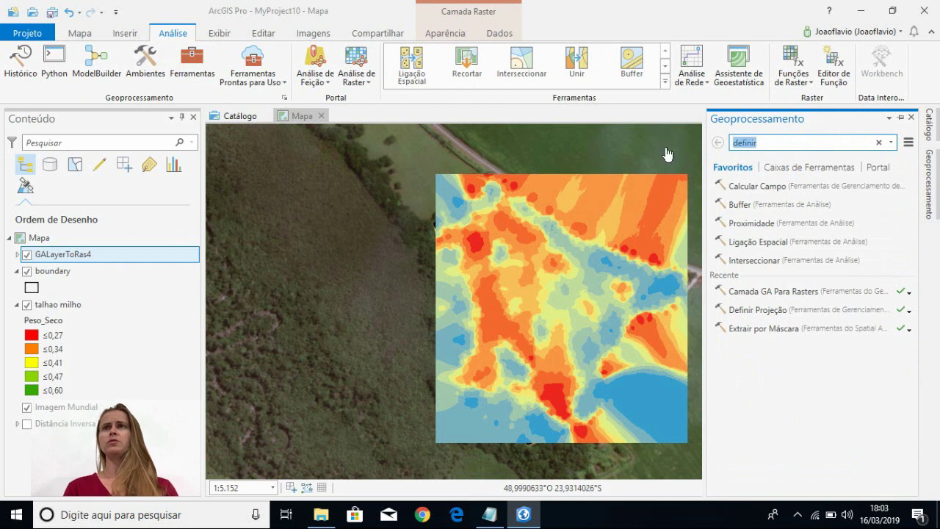
pyautogui.write('extrair')
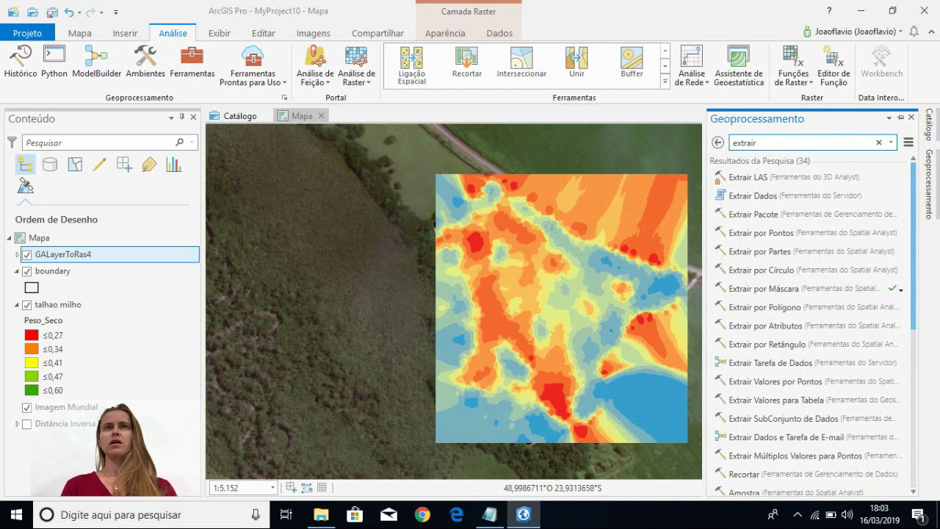
pyautogui.click(791, 290)
pyautogui.click(889, 201)
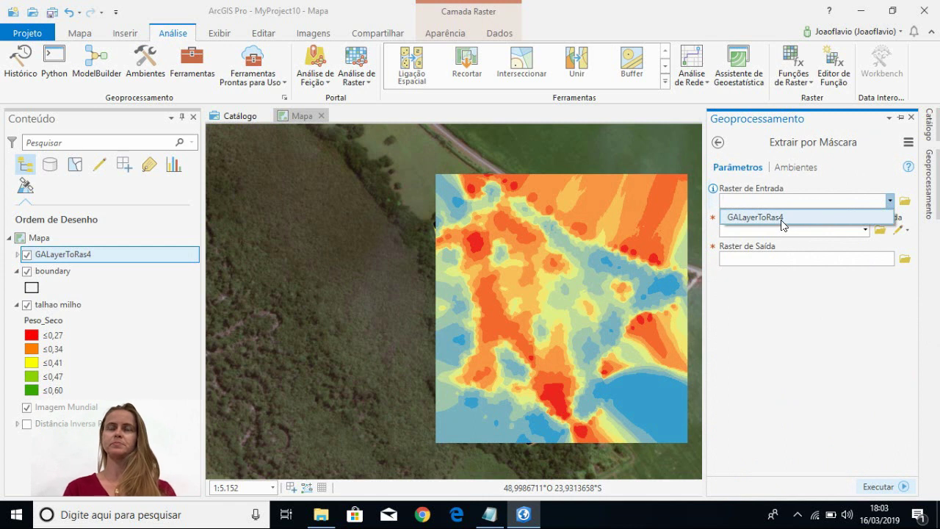
pyautogui.click(780, 220)
pyautogui.click(860, 227)
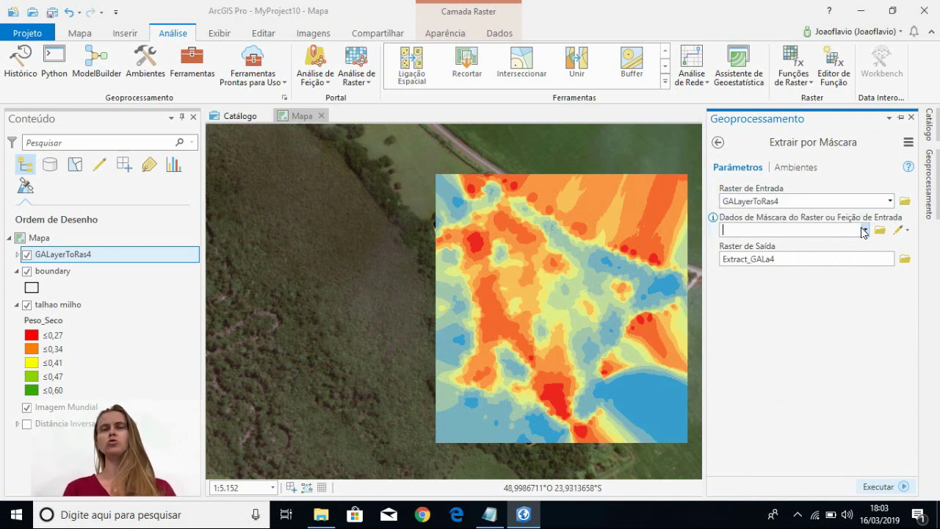
pyautogui.click(865, 229)
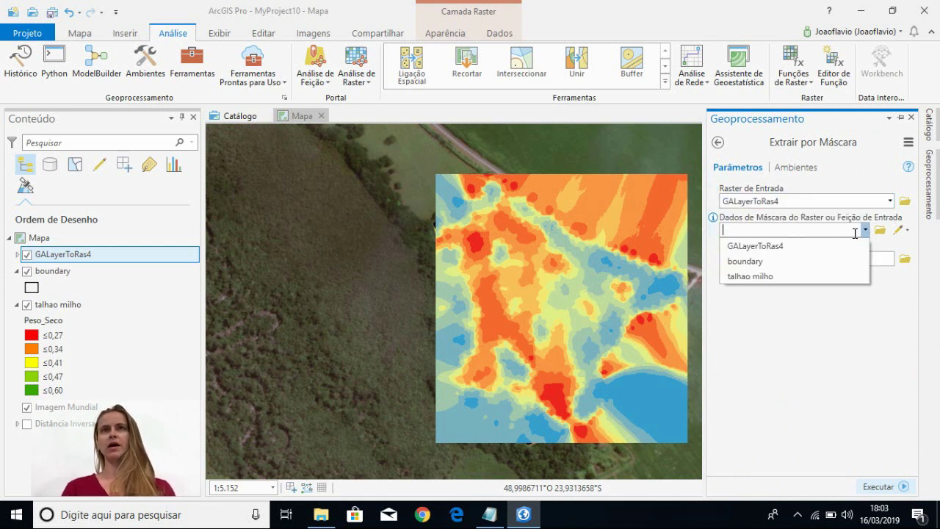
pyautogui.click(765, 262)
pyautogui.click(870, 481)
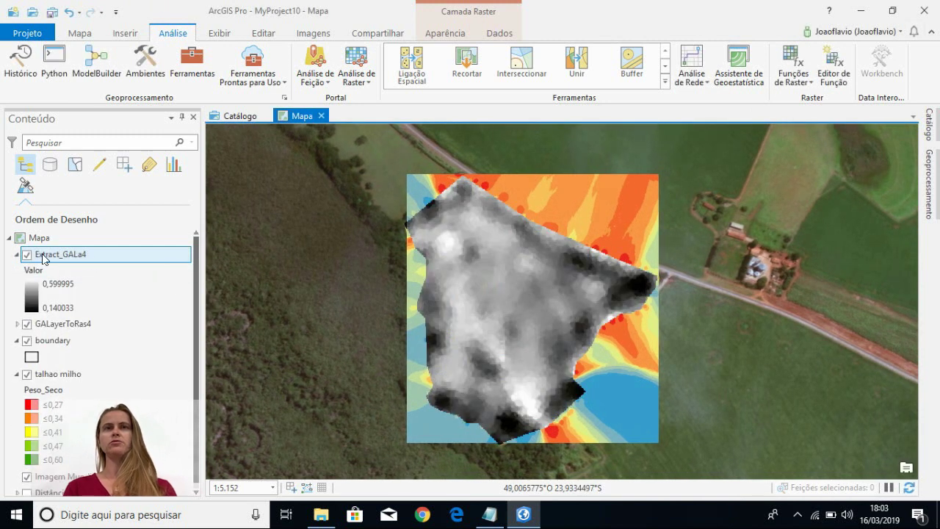
# Hide the GALayerToRas4 layer and move it below Imagem Mundial in the drawing order.
pyautogui.click(27, 324)
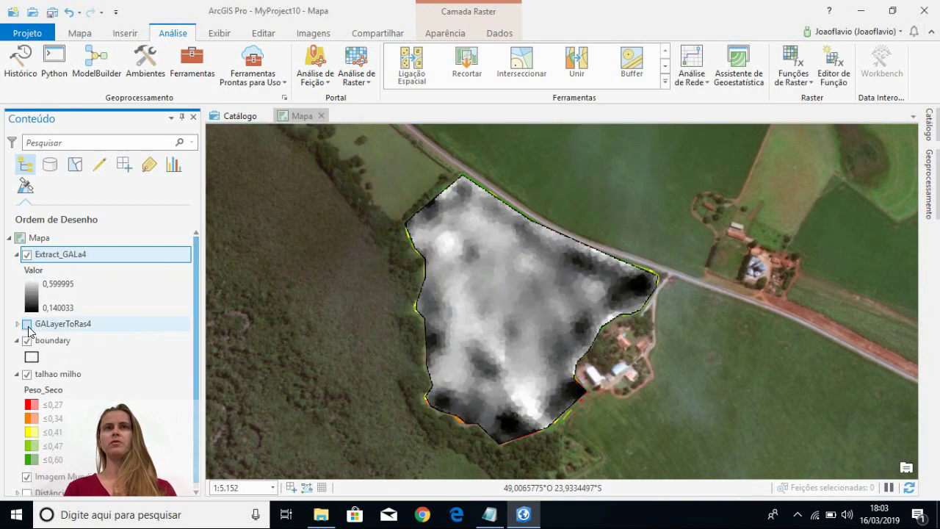
pyautogui.moveTo(47, 328); pyautogui.dragTo(22, 470)
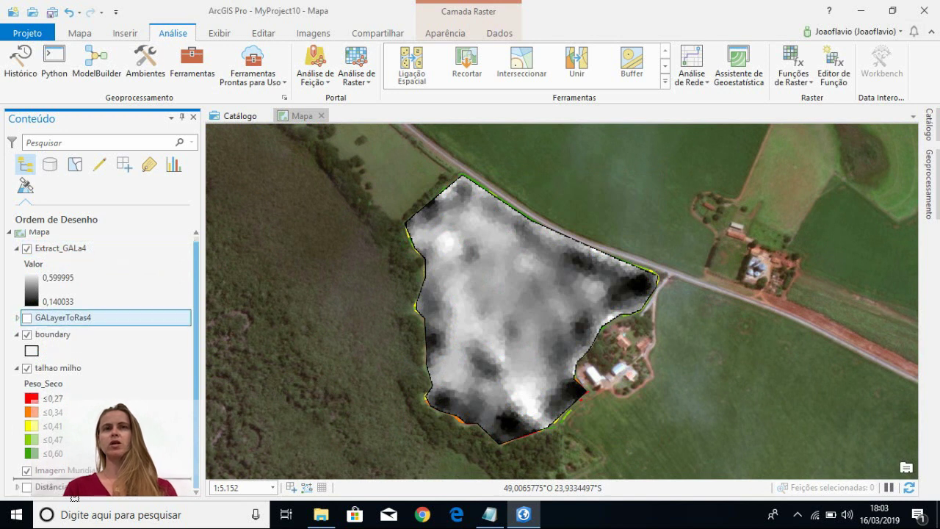
# Apply the continuous green-yellow-red color scheme to the Extract_GALa4 raster.
pyautogui.click(30, 298)
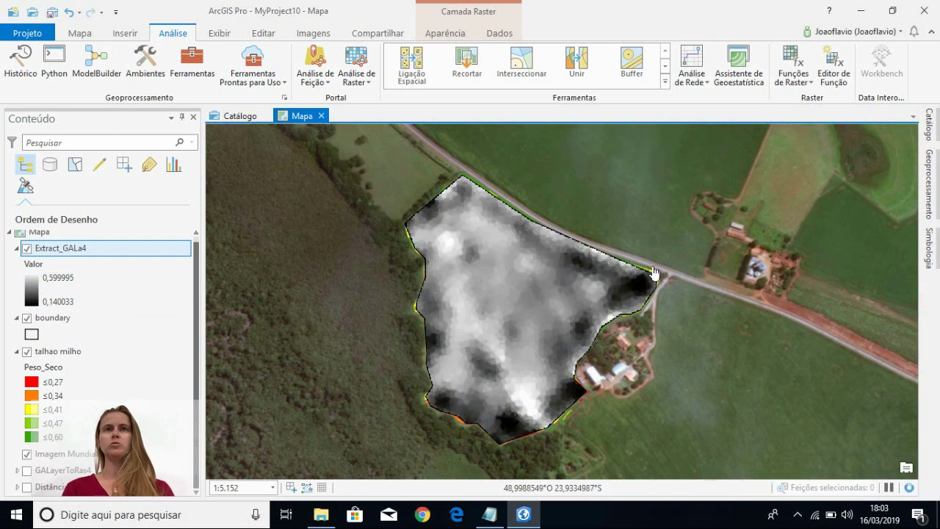
pyautogui.click(31, 298)
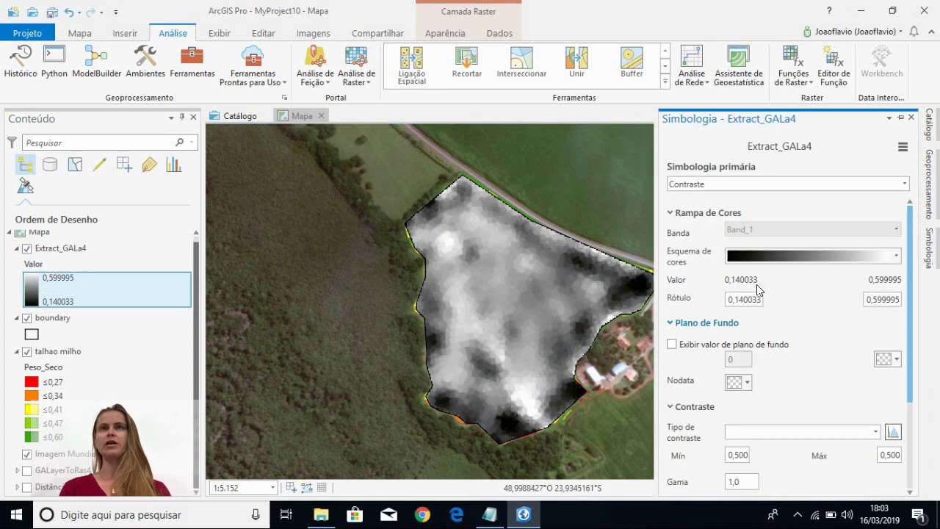
pyautogui.click(896, 259)
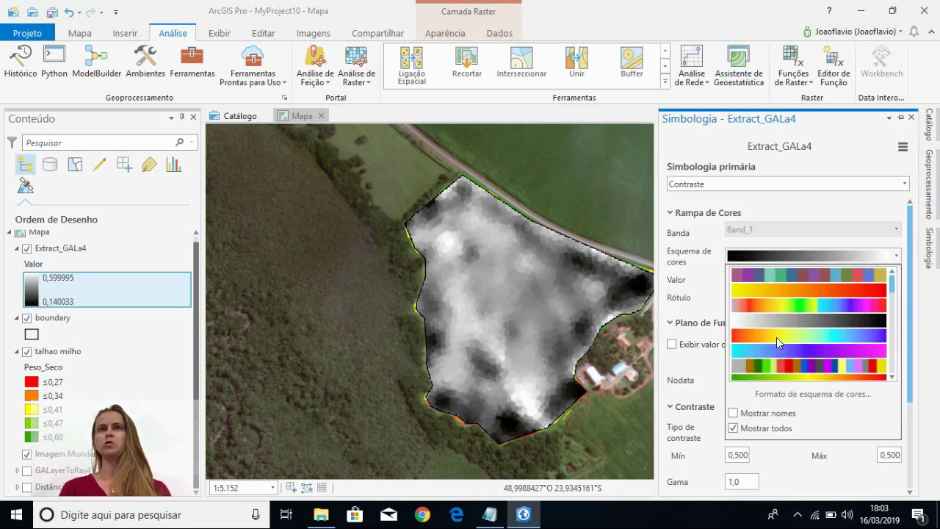
pyautogui.click(775, 378)
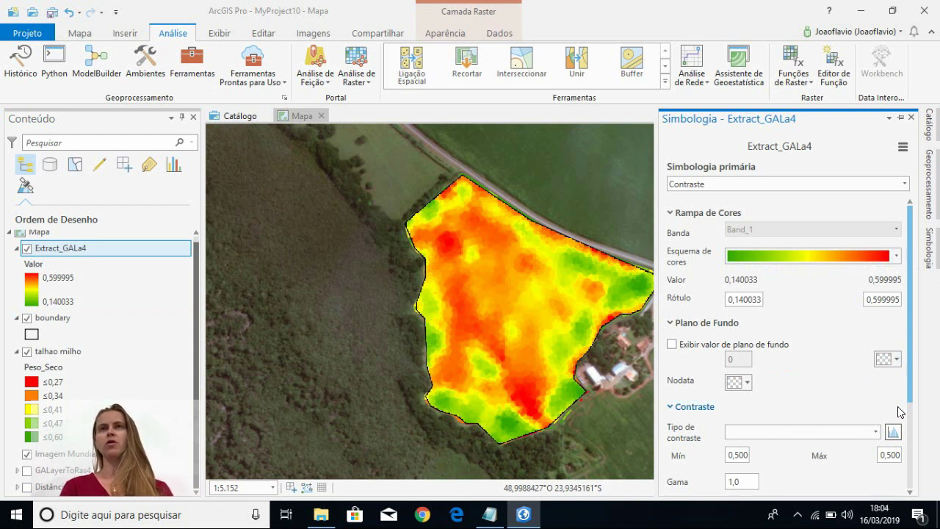
# Invert the Extract_GALa4 color scheme so it runs from red for low values to green for high values.
pyautogui.click(897, 255)
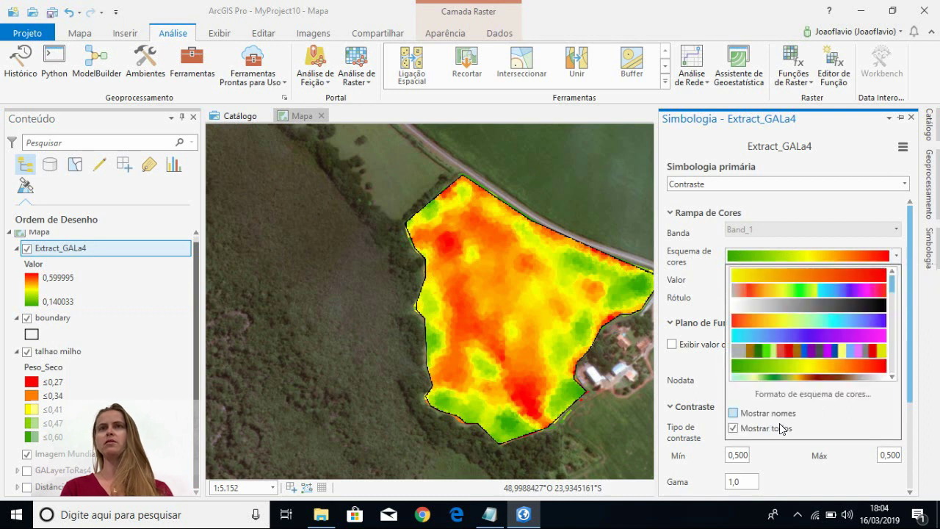
pyautogui.click(799, 391)
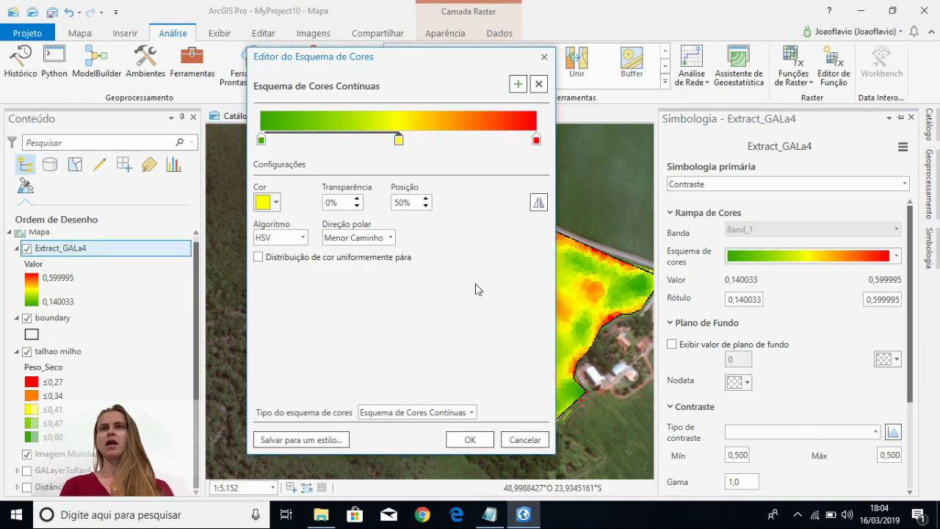
pyautogui.click(538, 202)
pyautogui.click(471, 439)
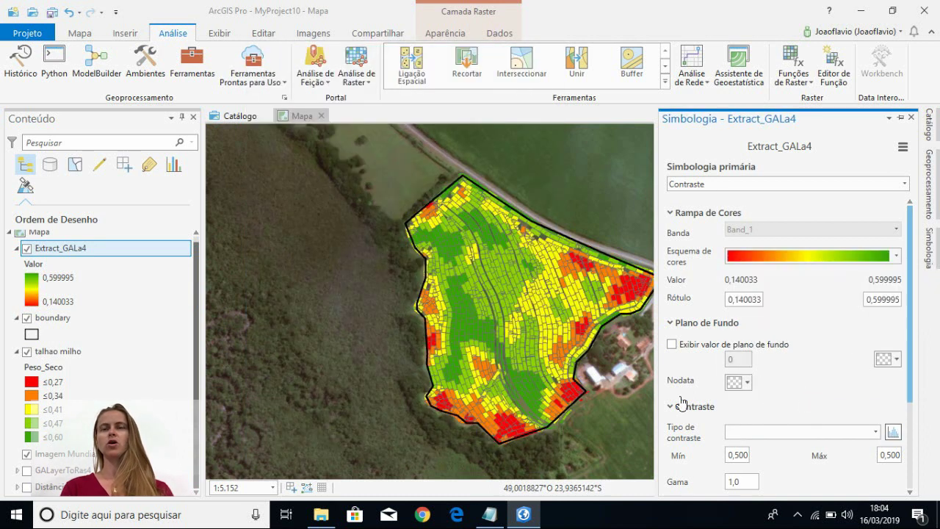
pyautogui.click(911, 118)
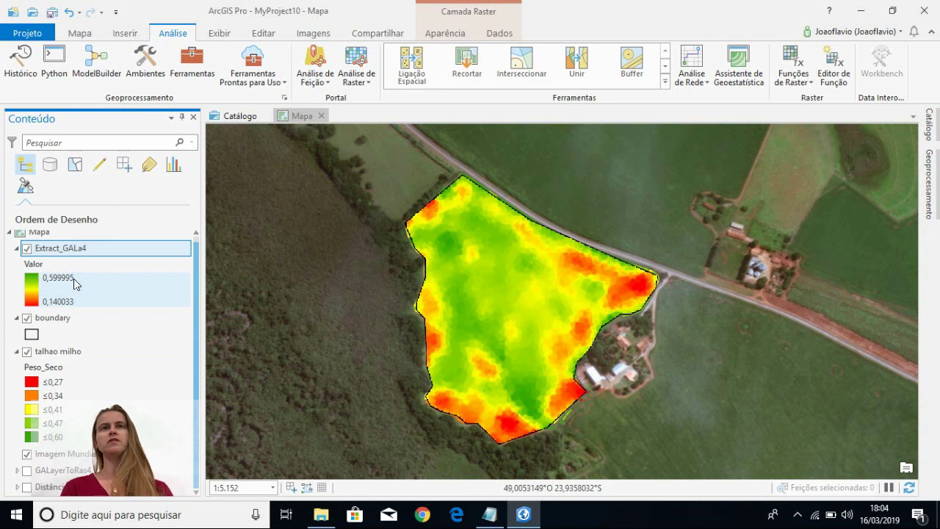
# Move talhao milho above boundary and toggle Extract_GALa4's visibility to compare the interpolated surface with the original yield data.
pyautogui.click(53, 354)
pyautogui.moveTo(53, 354); pyautogui.dragTo(52, 309)
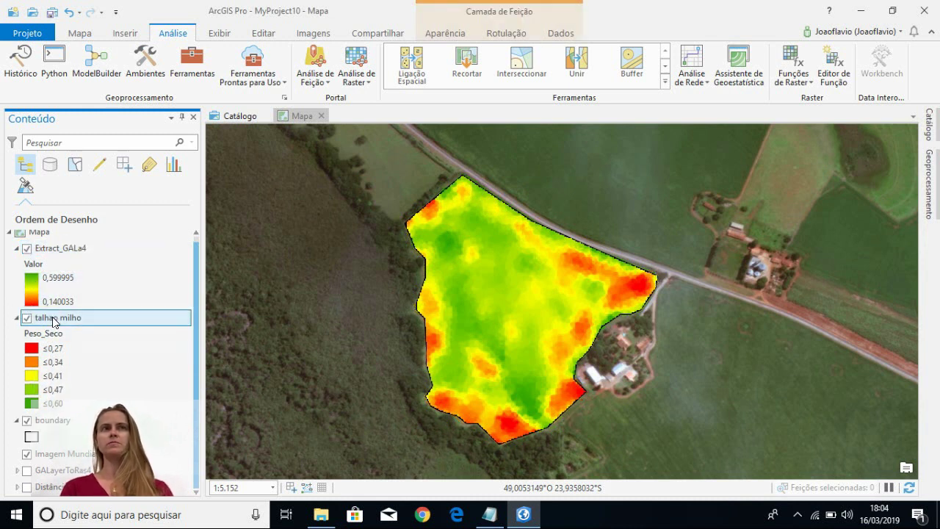
pyautogui.click(27, 248)
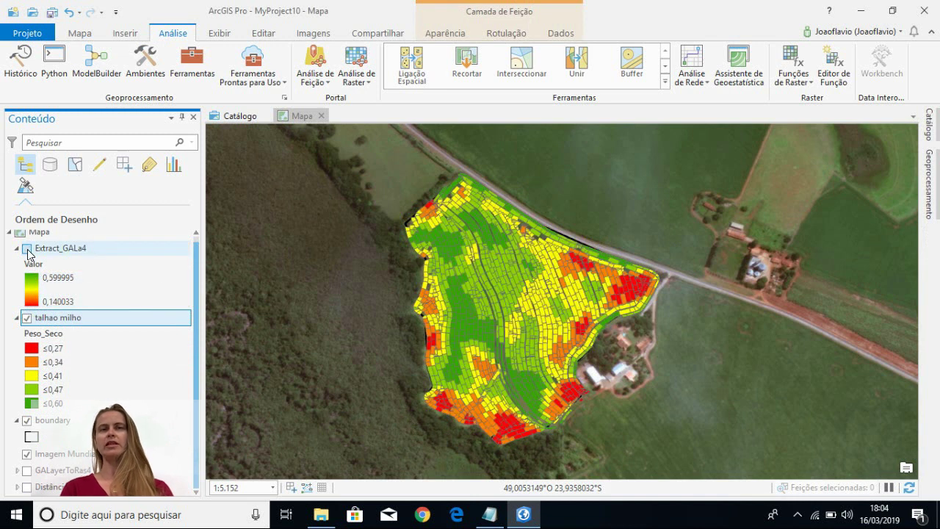
pyautogui.click(28, 250)
pyautogui.click(28, 250)
pyautogui.click(28, 249)
pyautogui.click(28, 250)
pyautogui.click(28, 250)
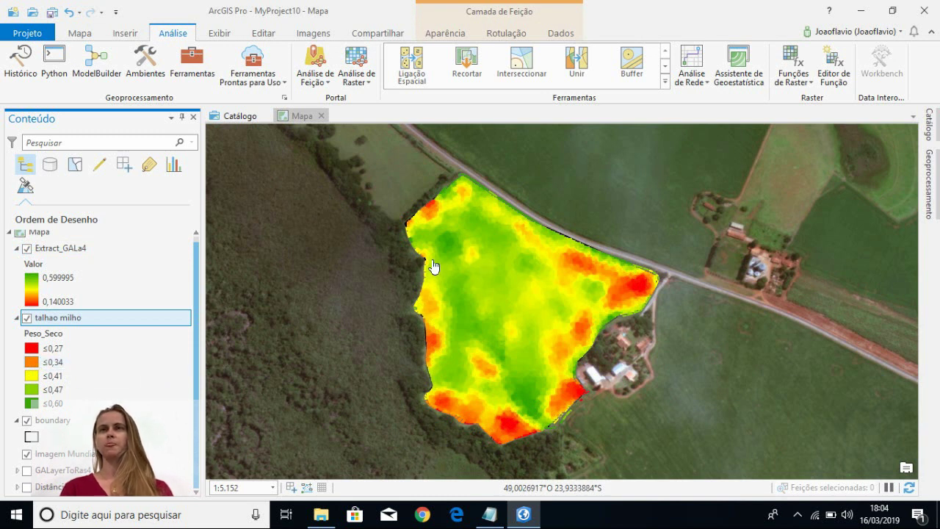
# Interpolate the Umidade field of talhao milho with Distância Inversa Ponderada in the geostatistical wizard, using the optimized power value.
pyautogui.click(751, 66)
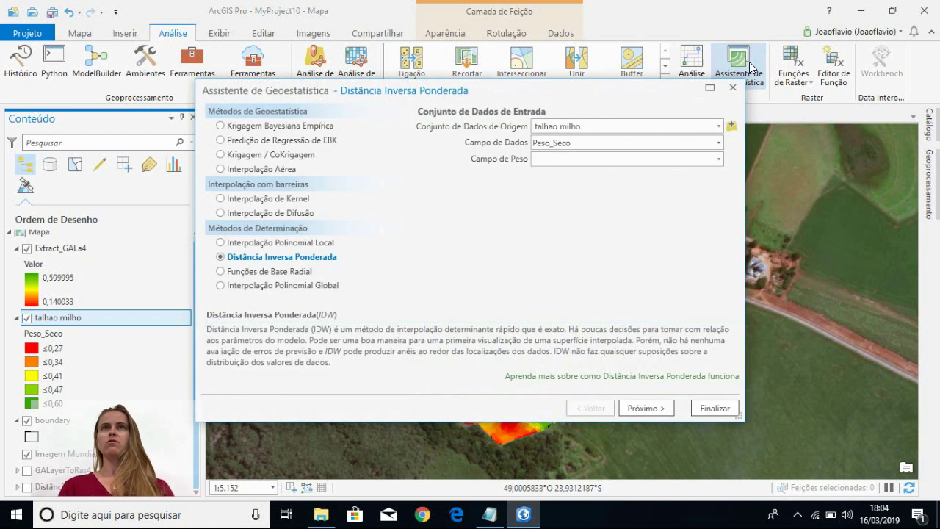
pyautogui.click(596, 145)
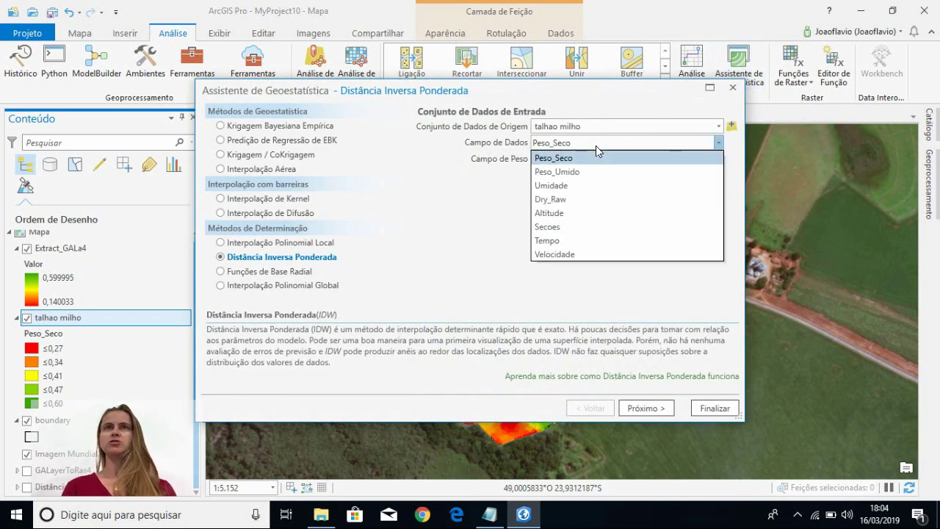
pyautogui.click(590, 188)
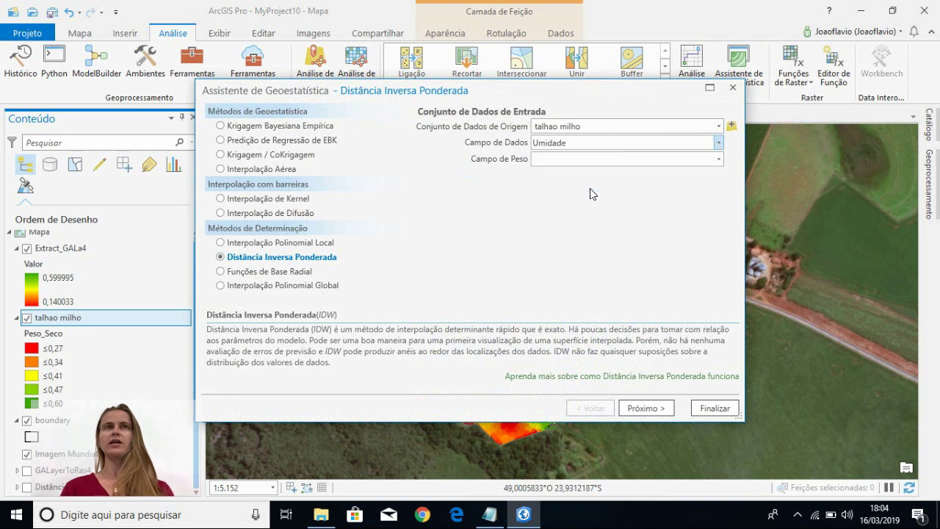
pyautogui.click(642, 413)
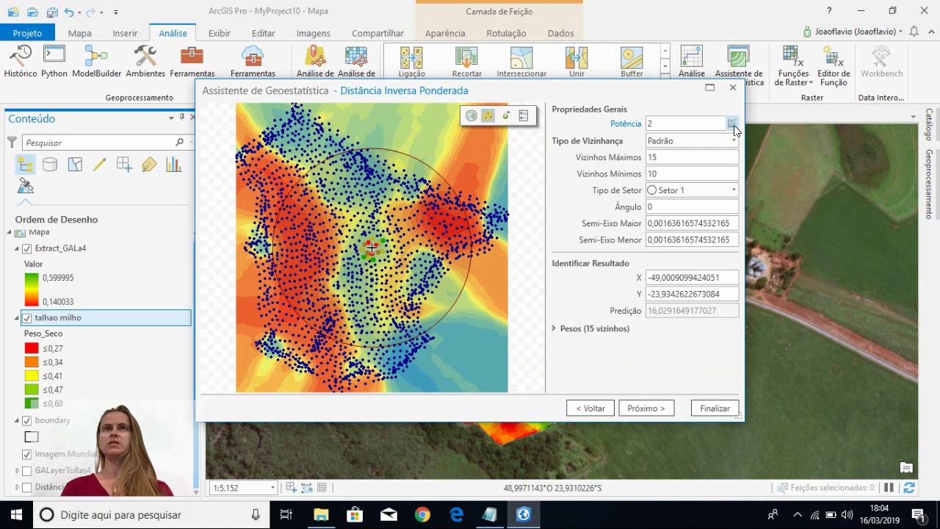
pyautogui.click(732, 124)
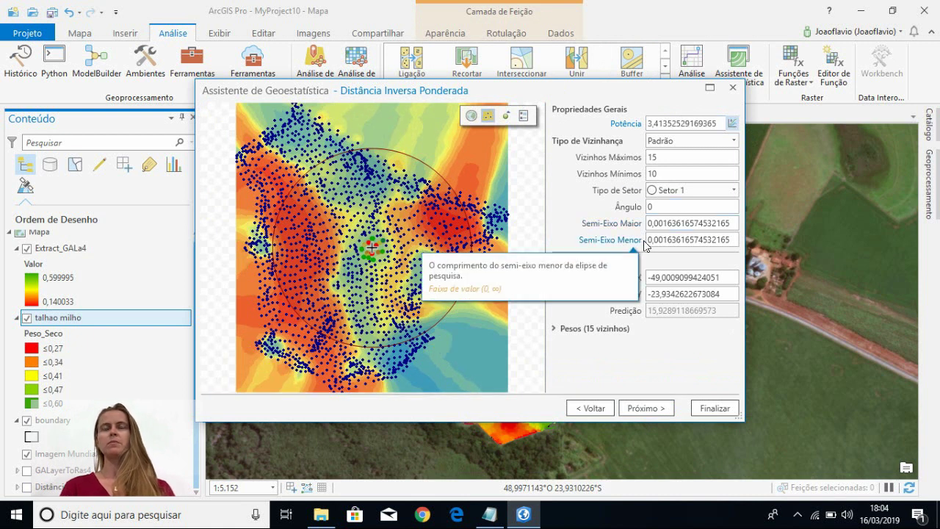
pyautogui.click(652, 409)
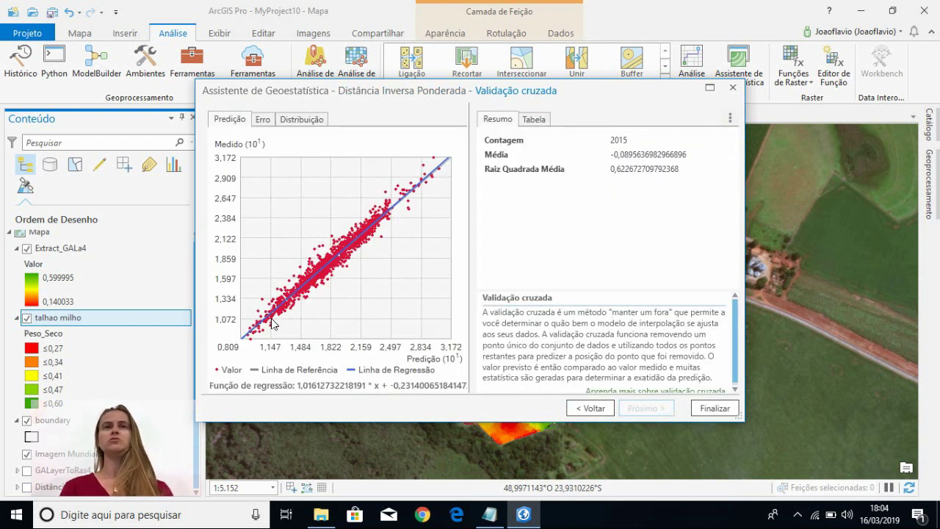
pyautogui.click(713, 408)
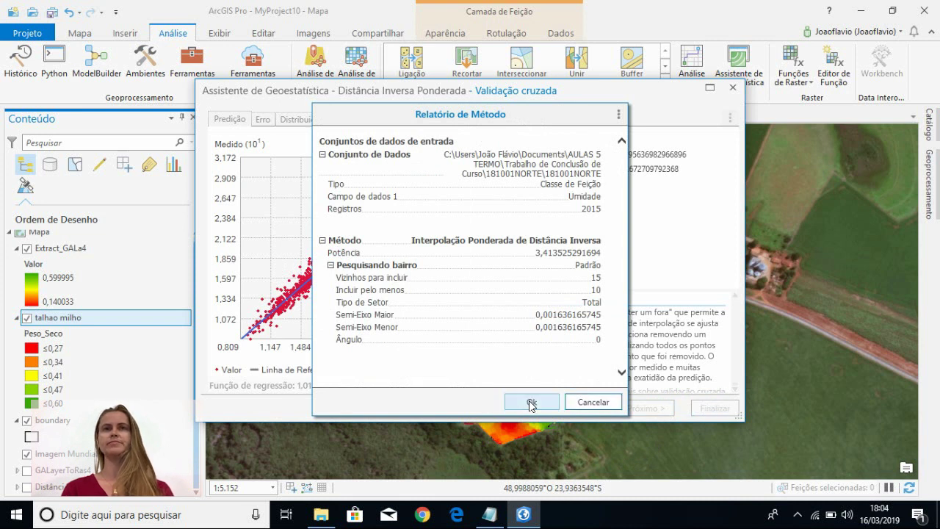
pyautogui.click(531, 403)
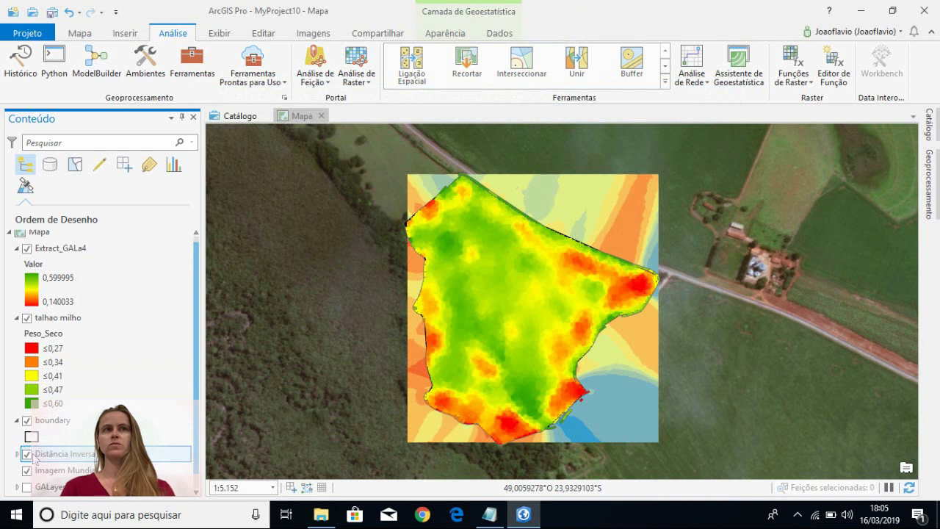
# Export the Distância Inversa Ponderada 2 moisture layer to a raster with Predição as the output surface type.
pyautogui.rightClick(102, 453)
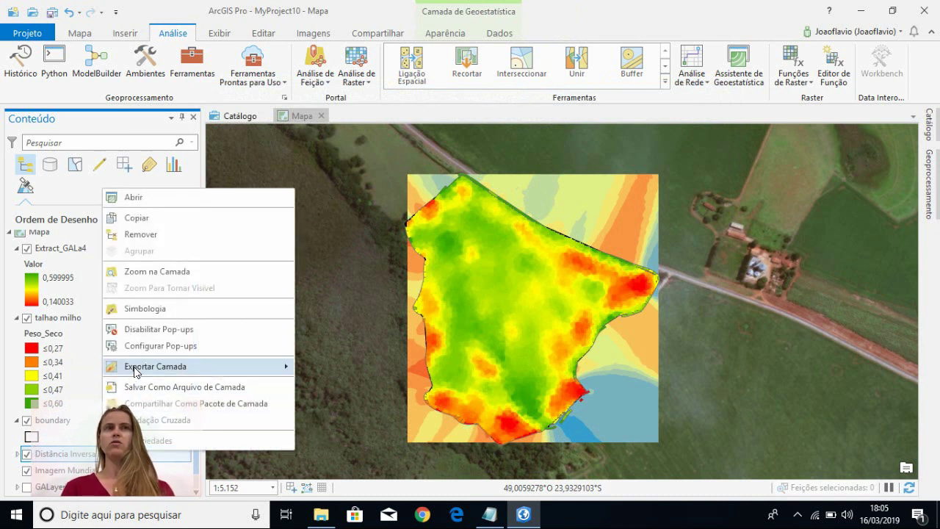
pyautogui.moveTo(279, 370)
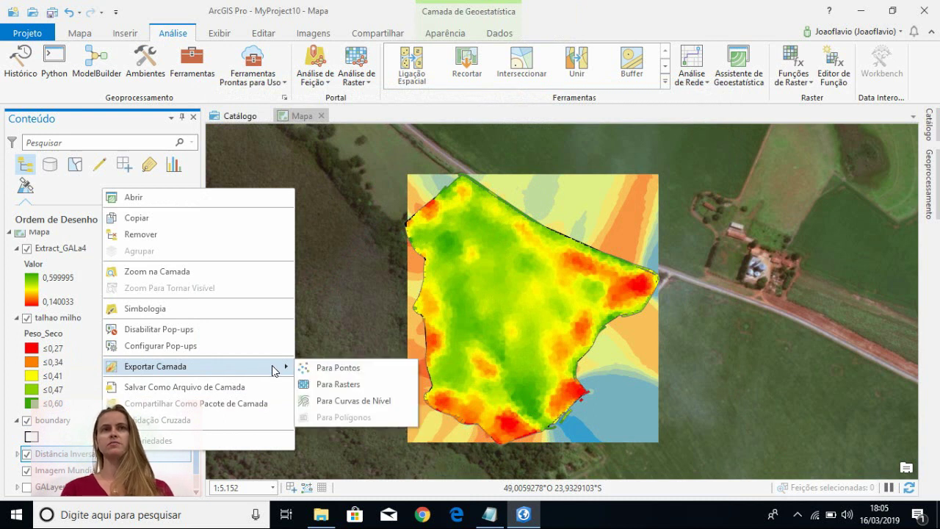
pyautogui.click(318, 384)
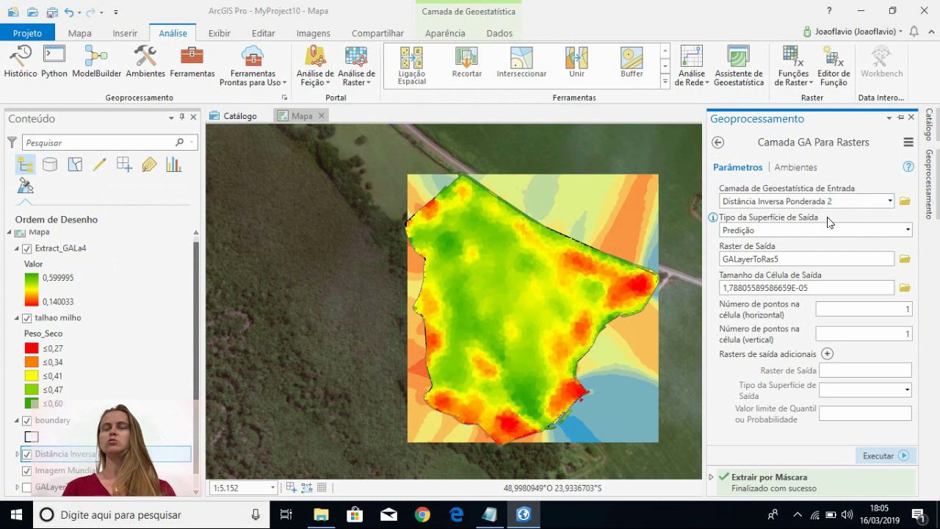
pyautogui.click(874, 457)
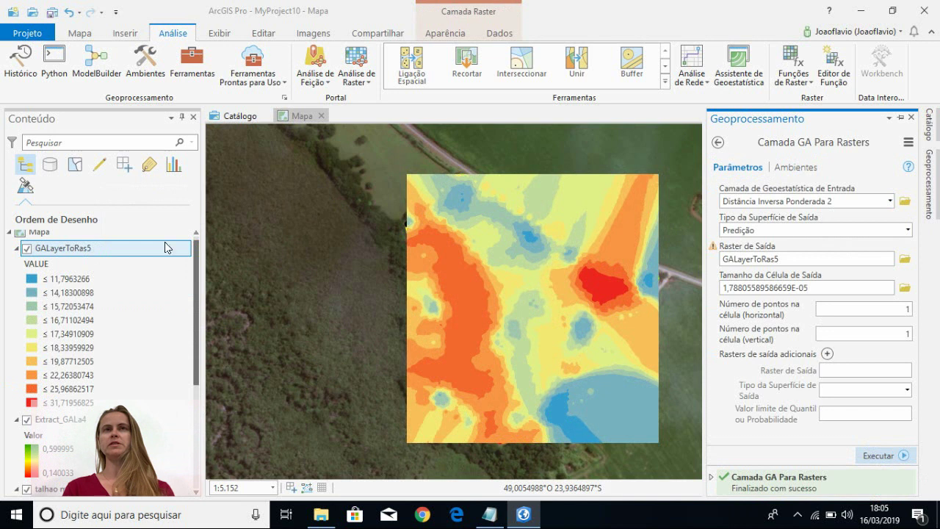
pyautogui.click(913, 118)
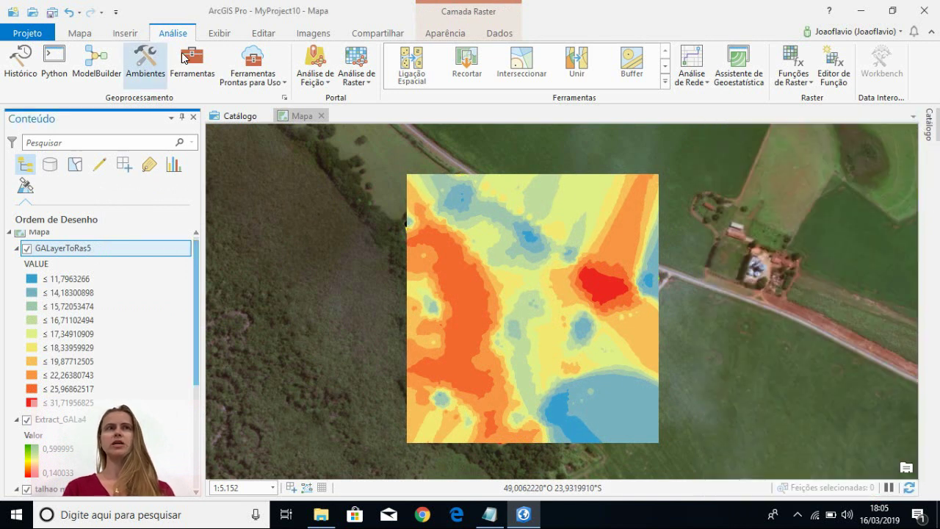
# Clip GALayerToRas5 to the boundary layer with Extrair por Máscara, outputting Extract_GALa5.
pyautogui.click(188, 60)
pyautogui.click(188, 61)
pyautogui.click(188, 65)
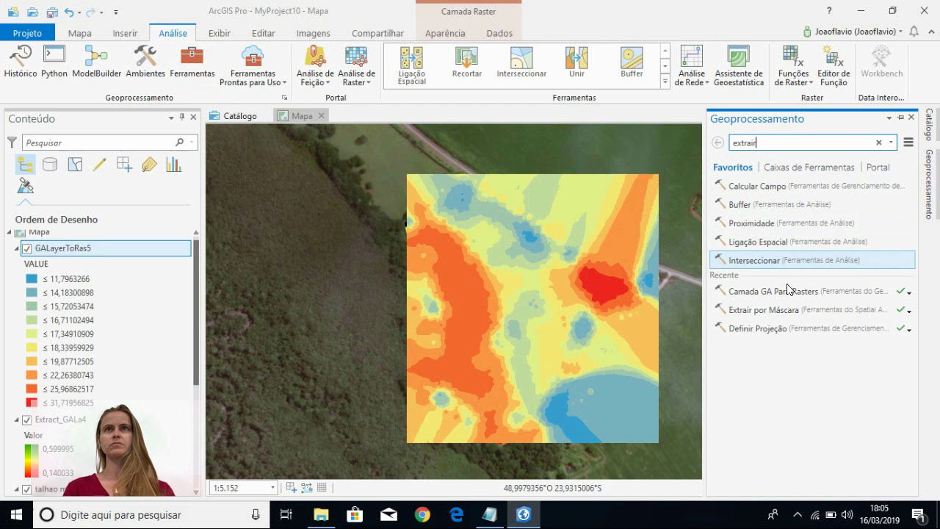
pyautogui.click(777, 309)
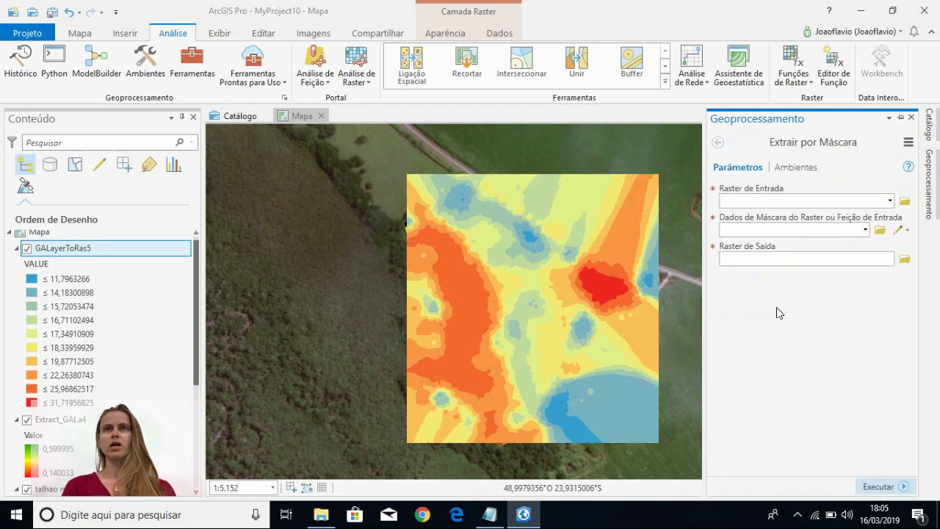
pyautogui.click(890, 201)
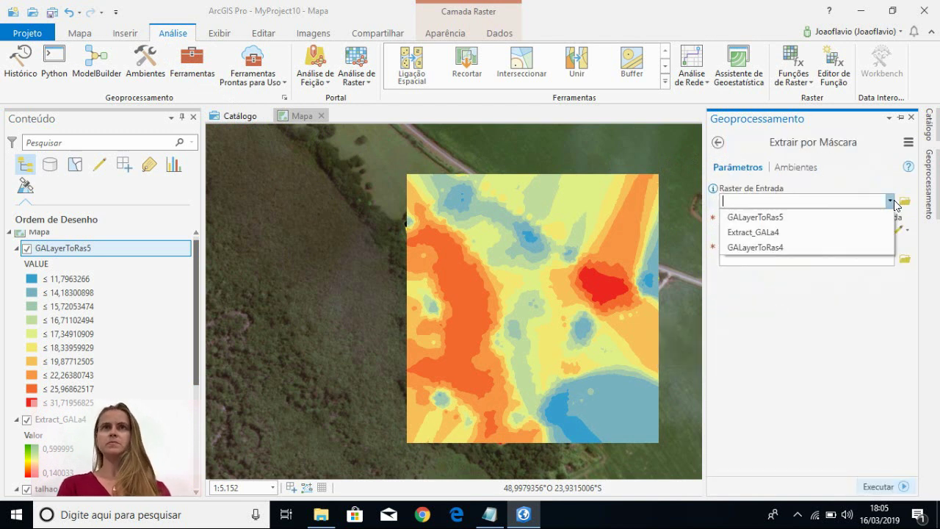
pyautogui.click(796, 219)
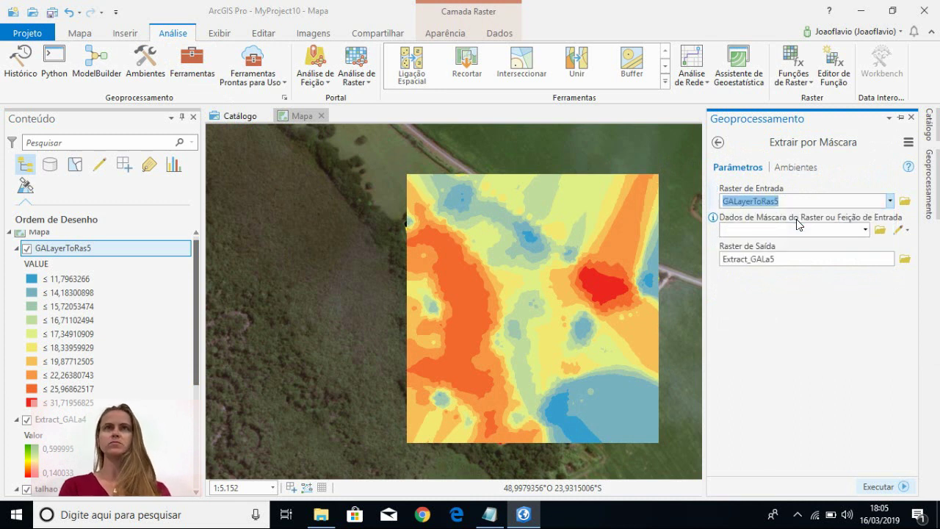
pyautogui.click(866, 229)
pyautogui.click(752, 293)
pyautogui.click(892, 486)
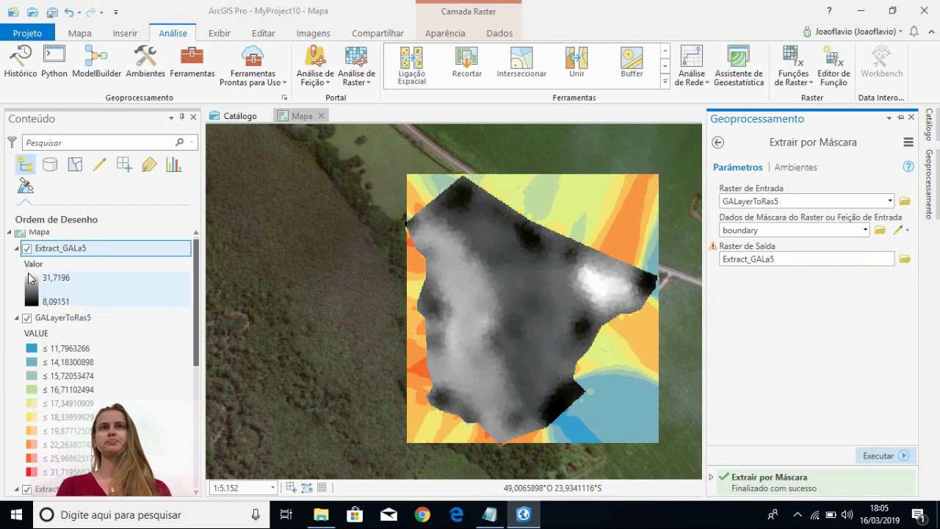
# Hide the GALayerToRas5 layer and move it below boundary in the drawing order.
pyautogui.click(25, 318)
pyautogui.moveTo(64, 317); pyautogui.dragTo(46, 442)
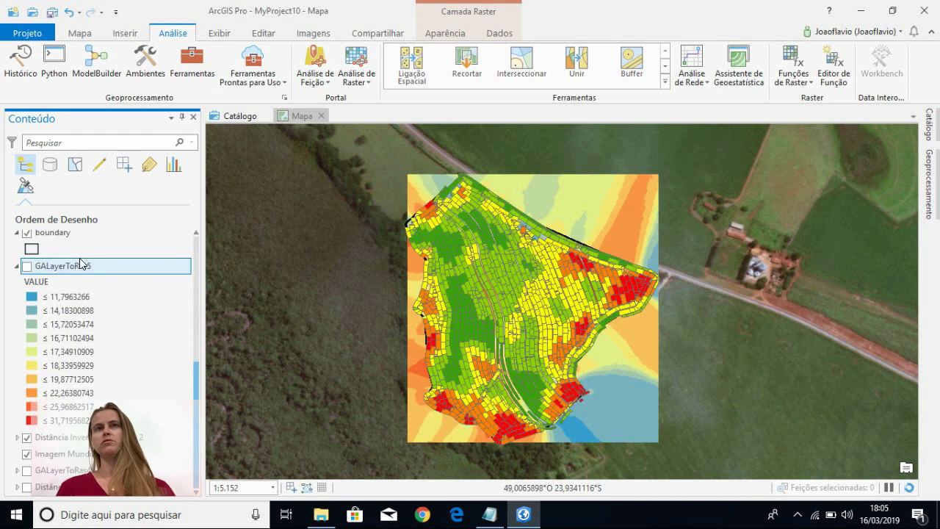
pyautogui.scroll(2, 57, 299)
pyautogui.scroll(2, 57, 299)
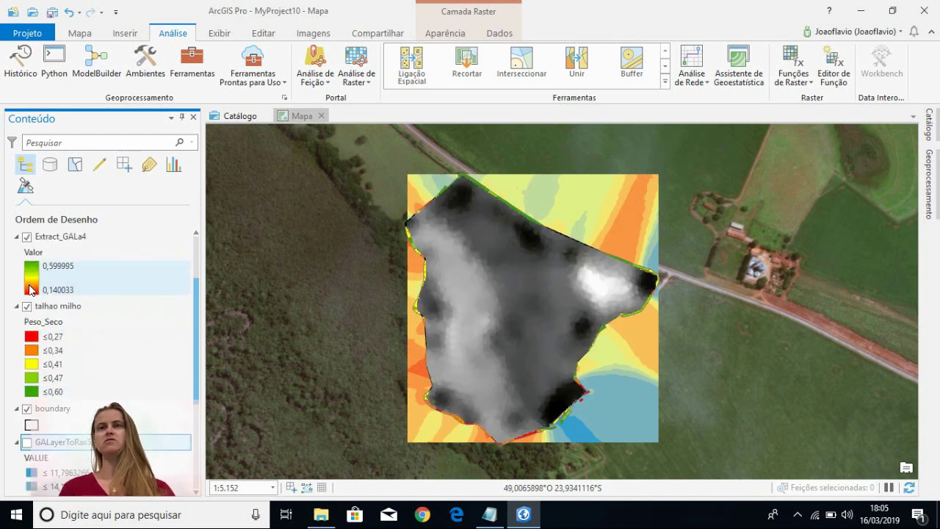
pyautogui.scroll(-3, 45, 309)
pyautogui.scroll(2, 56, 301)
pyautogui.scroll(3, 45, 279)
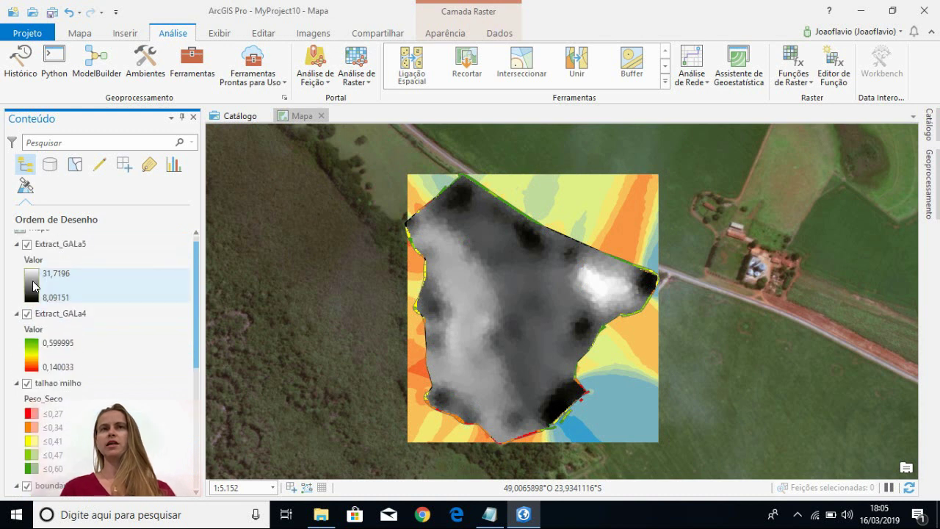
# Rename the Extract_GALa4 layer as produ and the Extract_GALa5 layer as umidade.
pyautogui.click(57, 315)
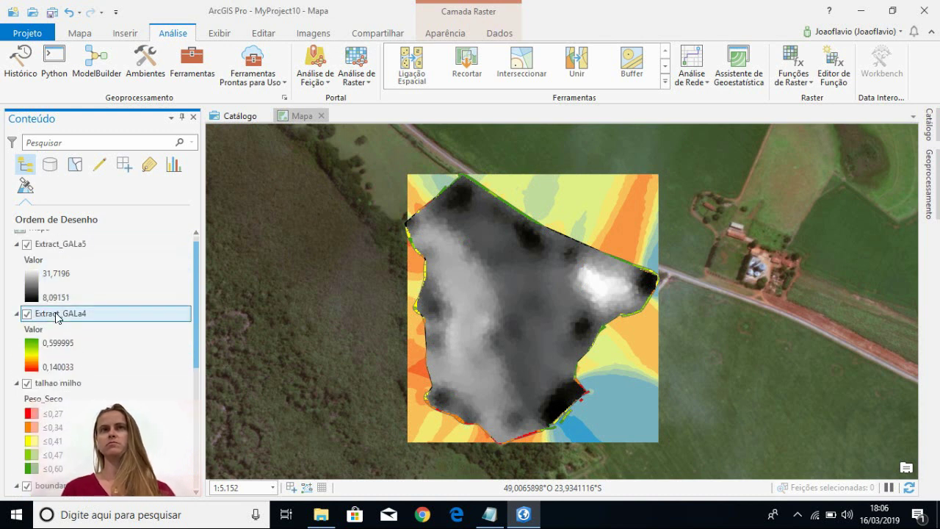
pyautogui.click(55, 312)
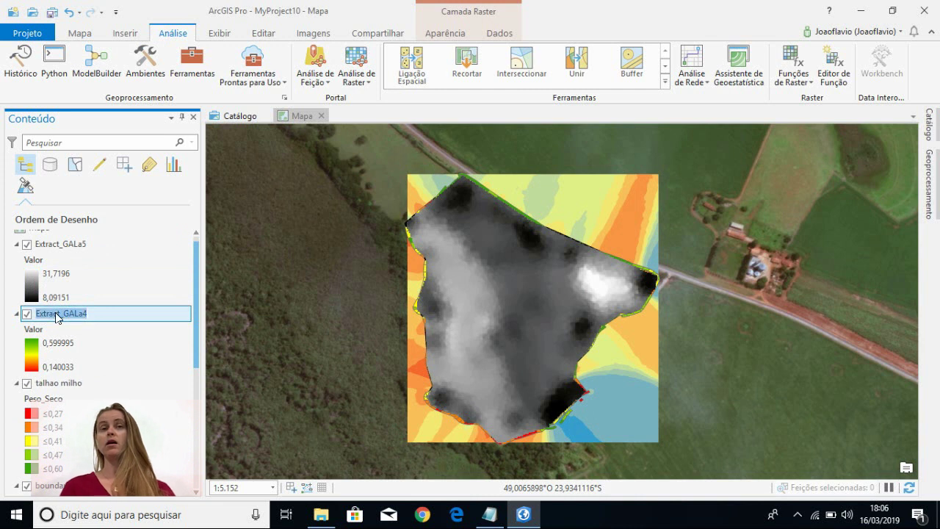
pyautogui.write('produ')
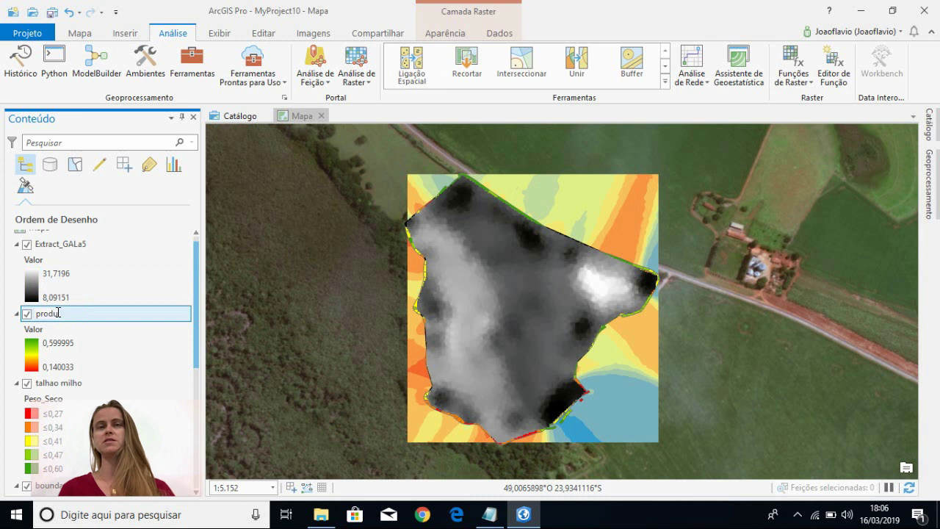
pyautogui.click(130, 282)
pyautogui.click(66, 243)
pyautogui.click(64, 247)
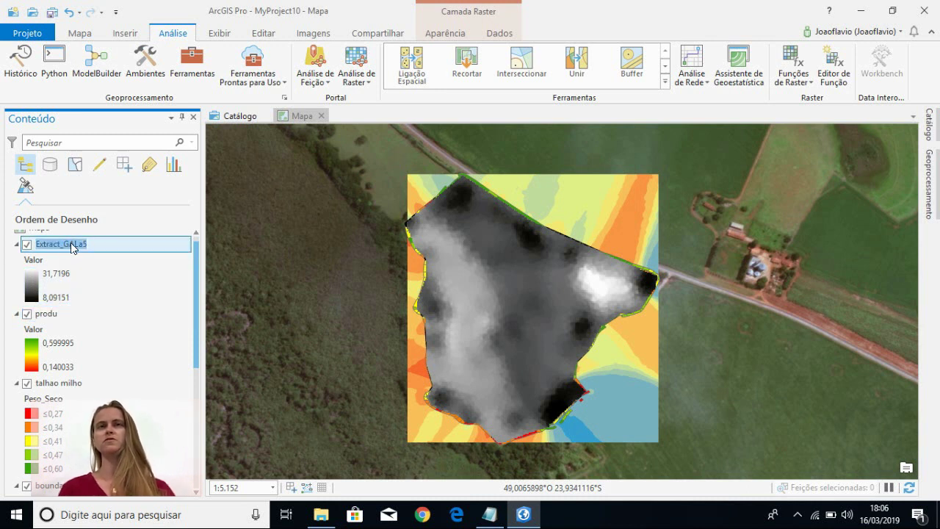
pyautogui.write('umidade')
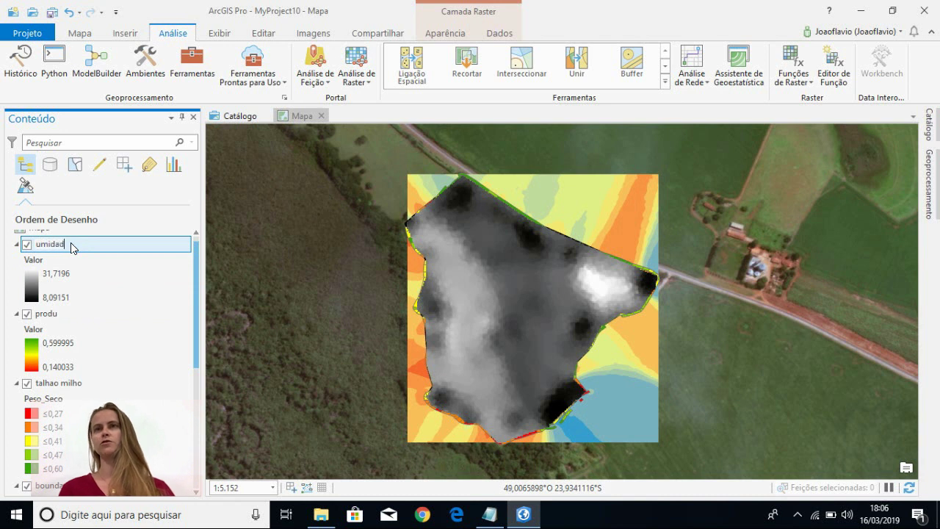
# Apply the continuous green-yellow-red color scheme to the umidade raster, with green for low and red for high values.
pyautogui.click(31, 296)
pyautogui.click(731, 232)
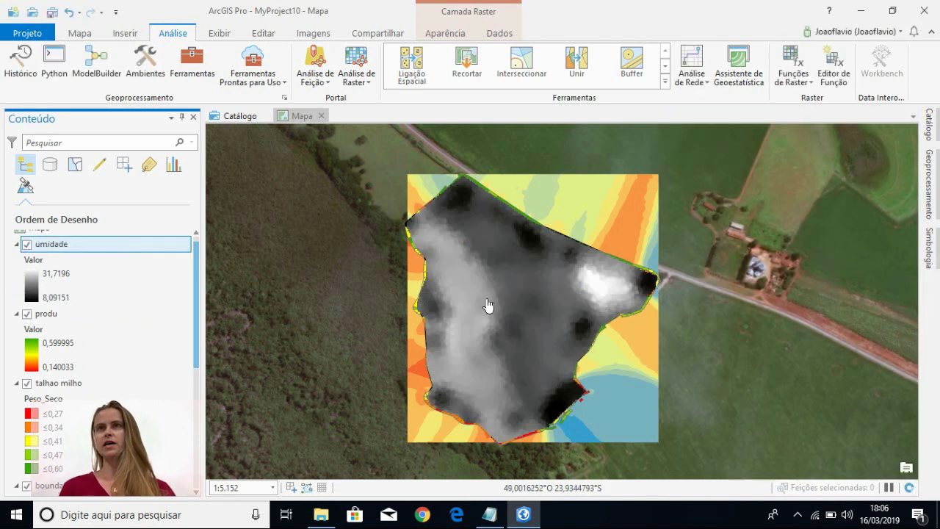
pyautogui.click(26, 286)
pyautogui.click(26, 287)
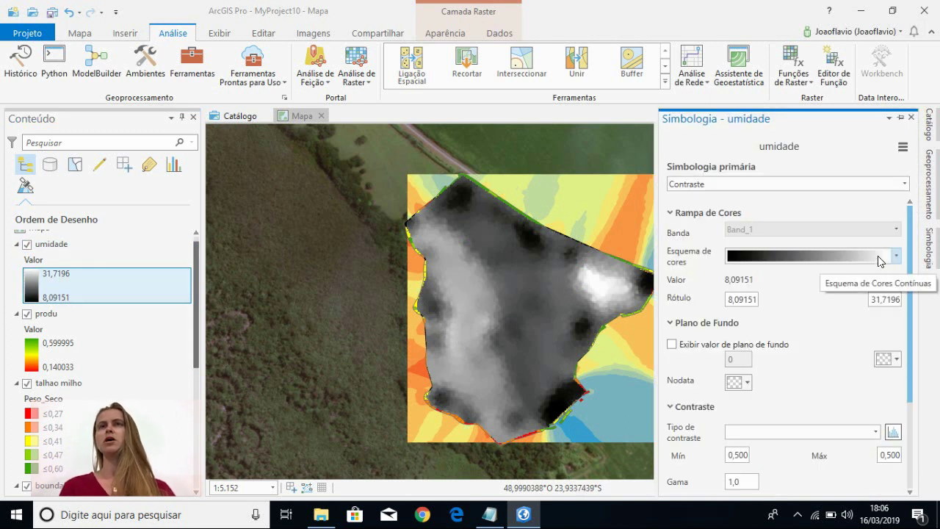
pyautogui.click(895, 256)
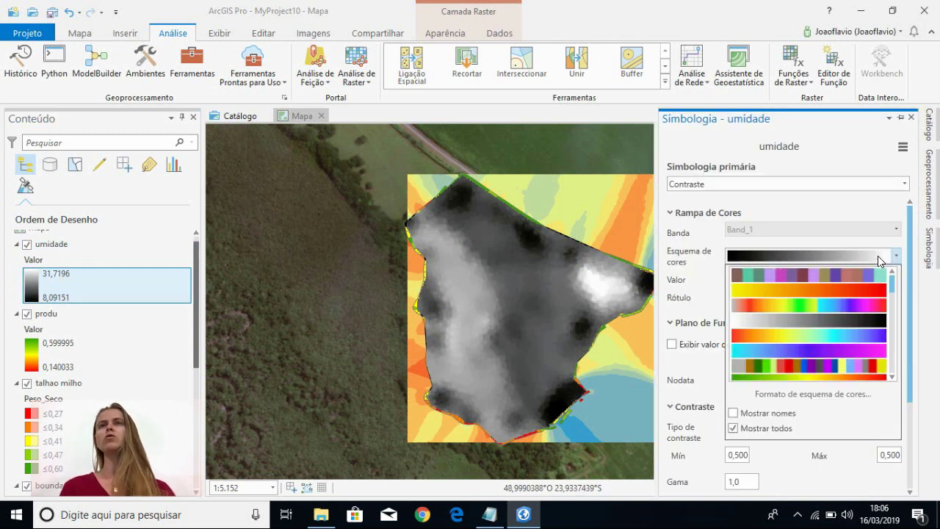
pyautogui.click(777, 375)
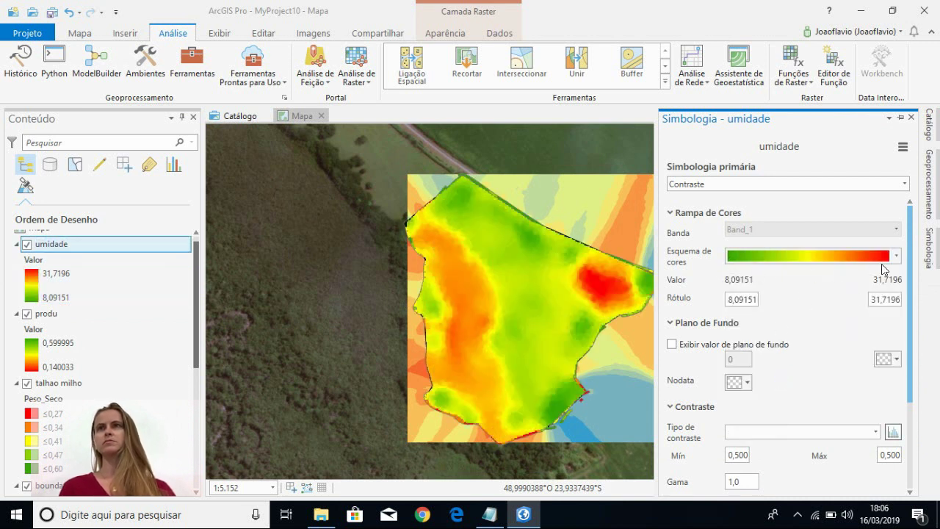
pyautogui.click(895, 255)
pyautogui.click(794, 393)
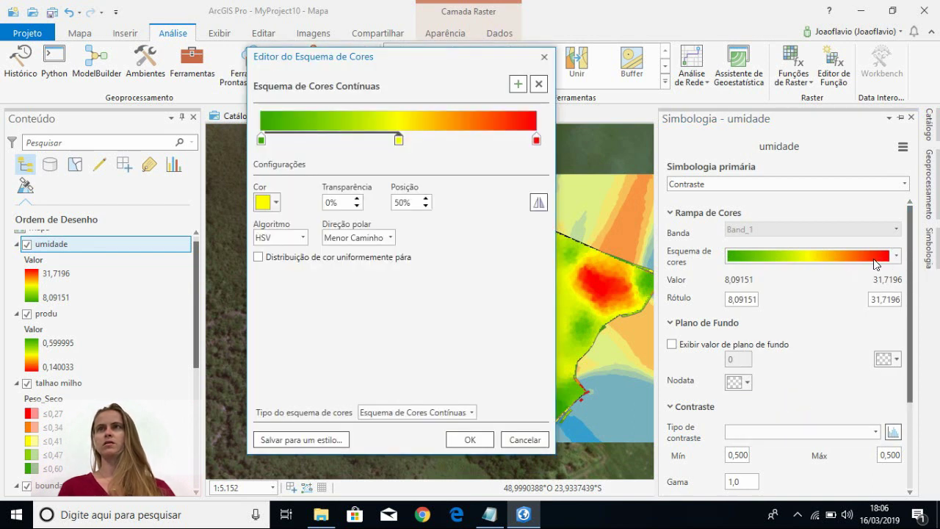
pyautogui.click(543, 58)
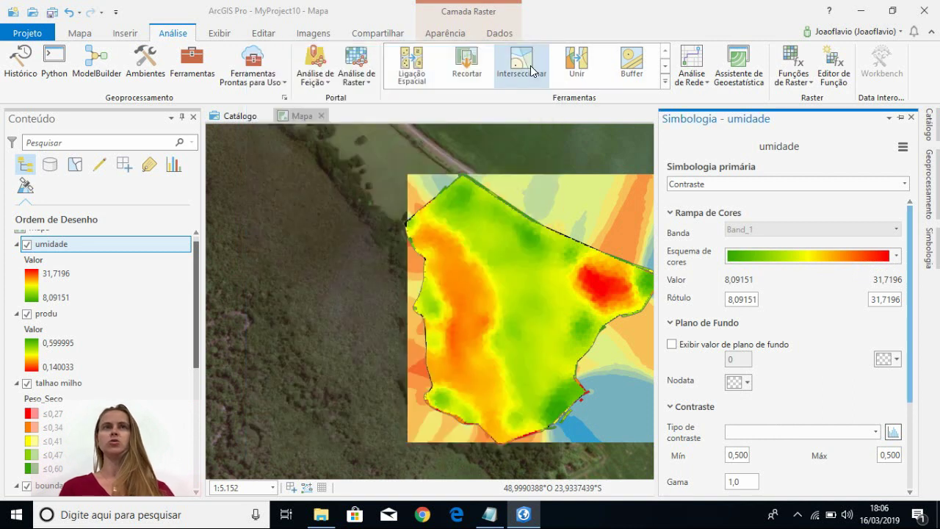
pyautogui.scroll(-3, 828, 422)
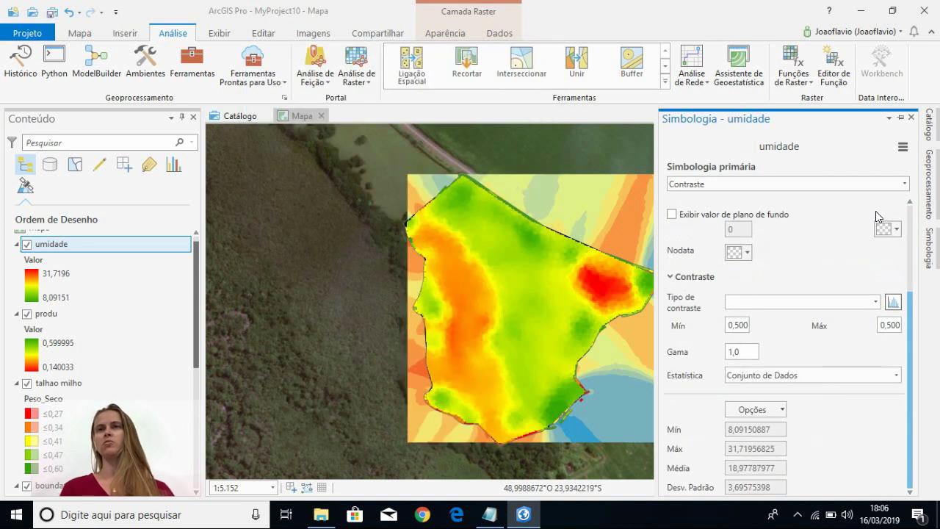
pyautogui.click(911, 117)
# Hide the Distância Inversa Ponderada 2 layer and move umidade below produ in the drawing order.
pyautogui.scroll(-4, 38, 409)
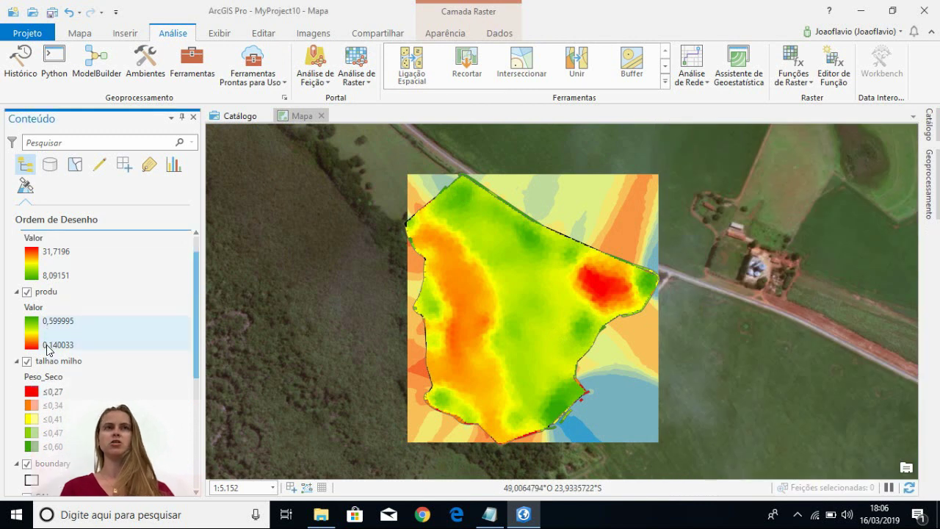
pyautogui.scroll(-3, 38, 409)
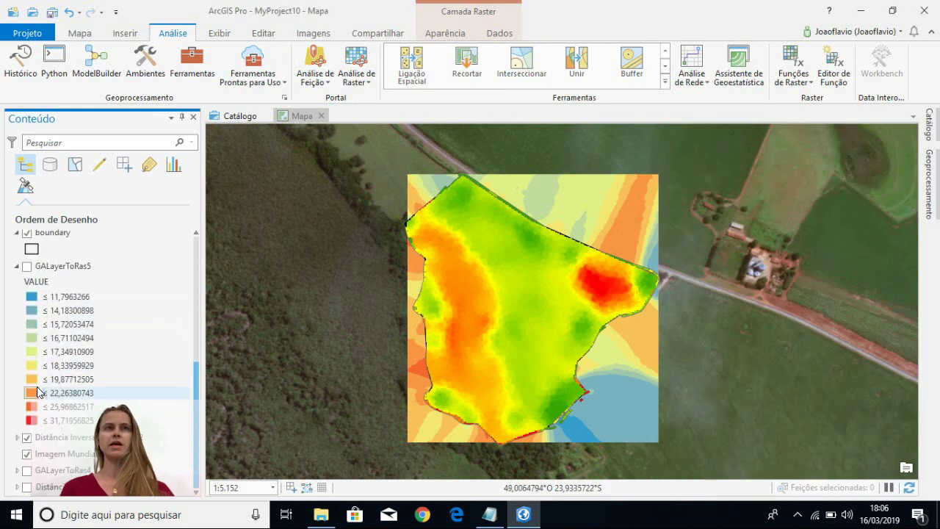
pyautogui.click(27, 437)
pyautogui.scroll(5, 107, 343)
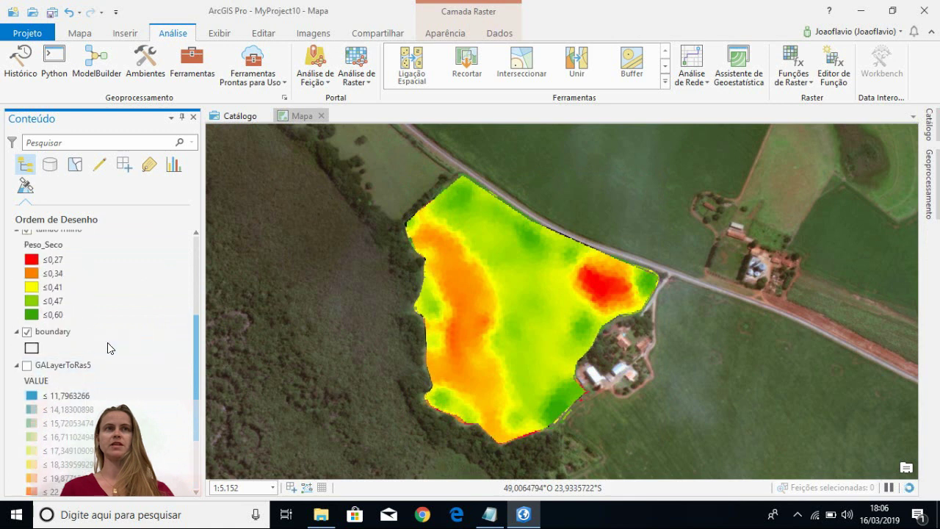
pyautogui.scroll(3, 93, 325)
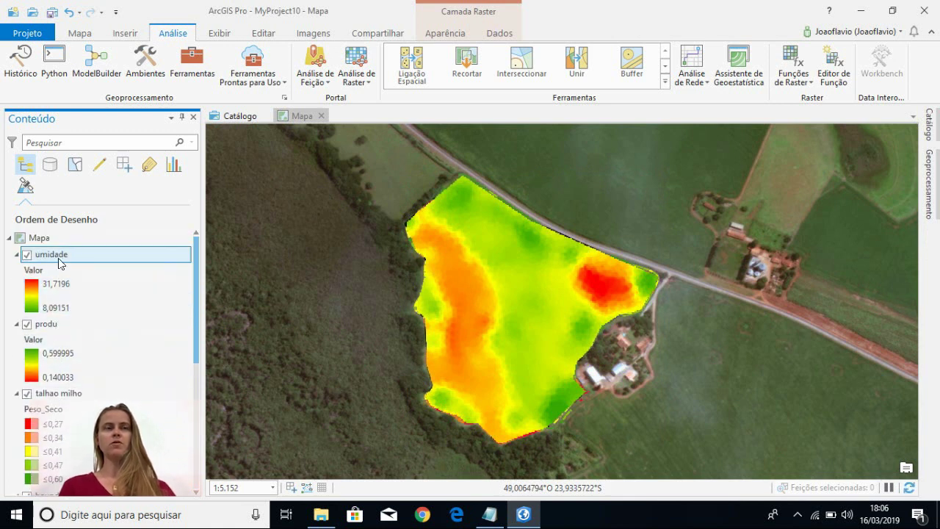
pyautogui.moveTo(58, 296); pyautogui.dragTo(48, 389)
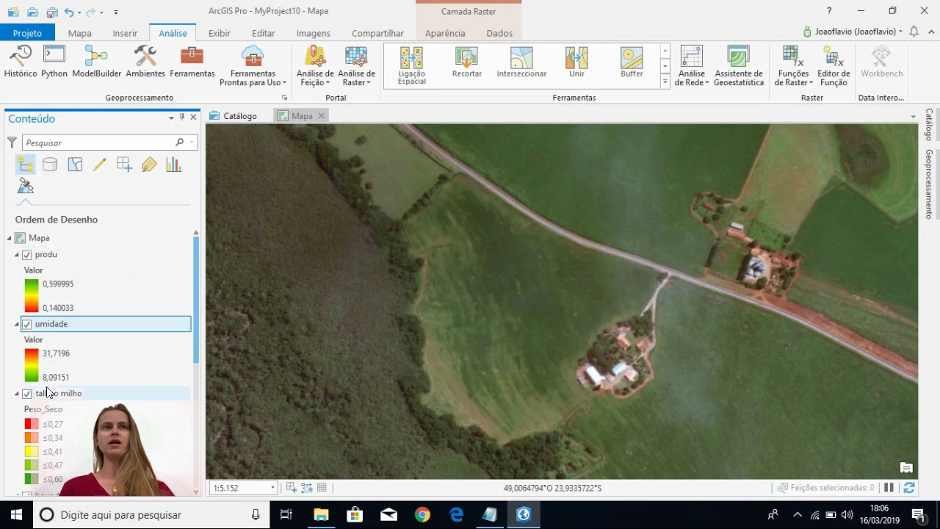
# Interpolate the Velocidade field of talhao milho with Distância Inversa Ponderada in the geostatistical wizard, using the optimized power value.
pyautogui.click(743, 69)
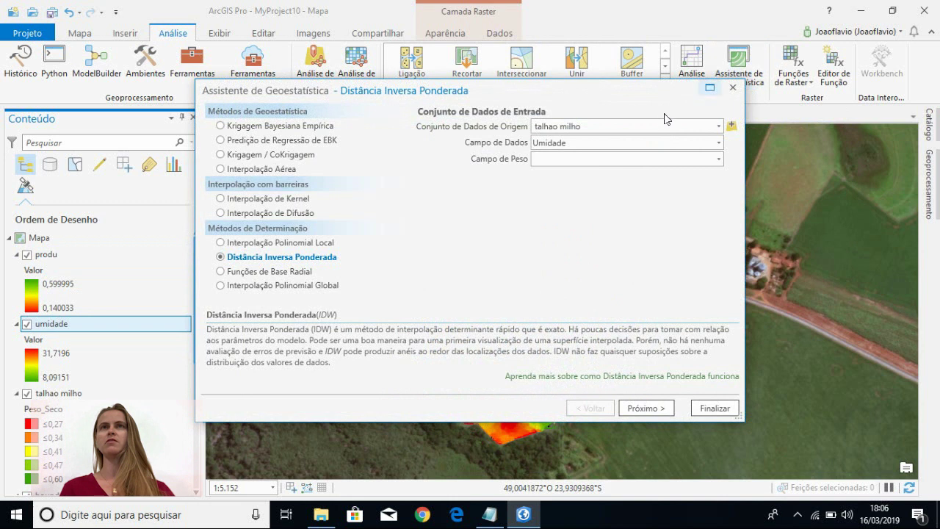
pyautogui.click(595, 144)
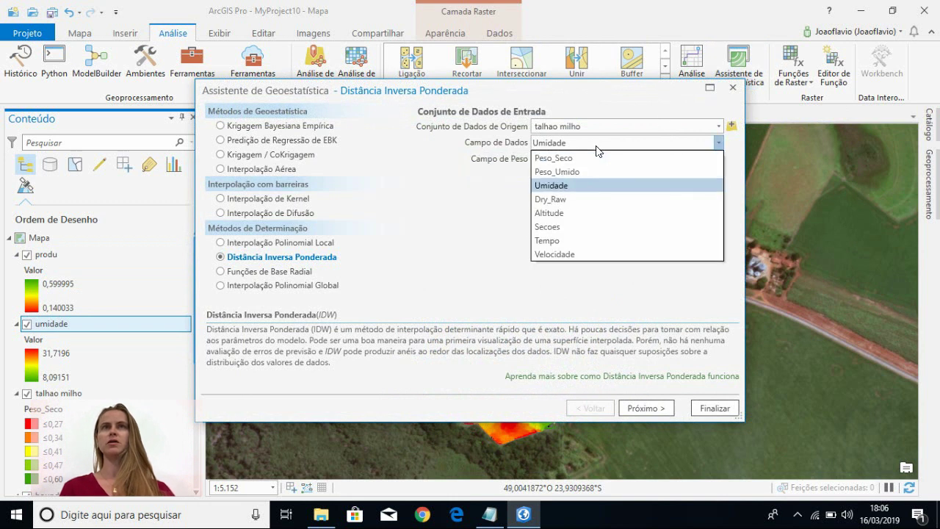
pyautogui.click(557, 254)
pyautogui.click(636, 409)
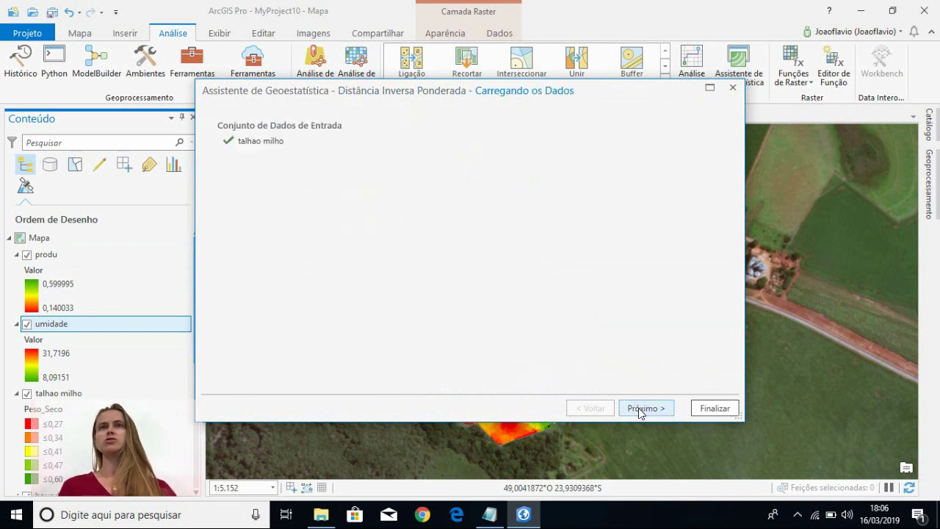
pyautogui.click(732, 124)
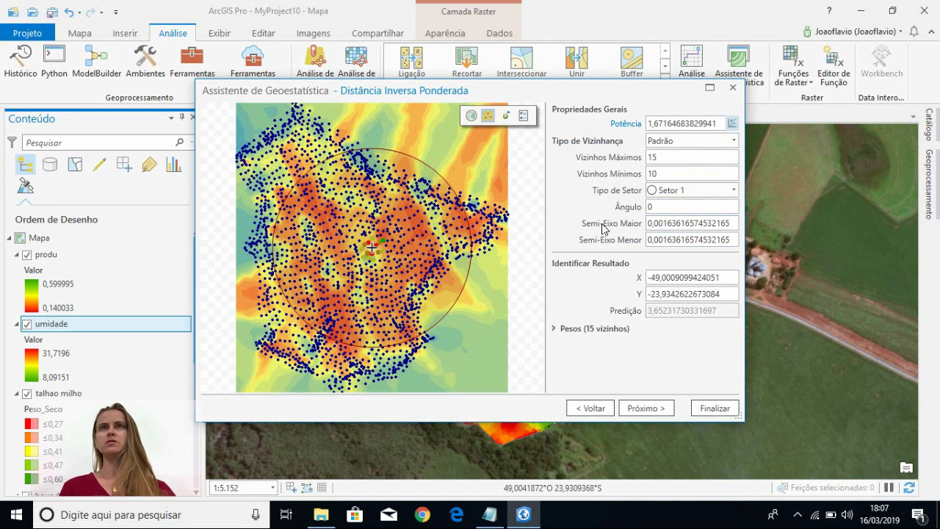
pyautogui.click(649, 409)
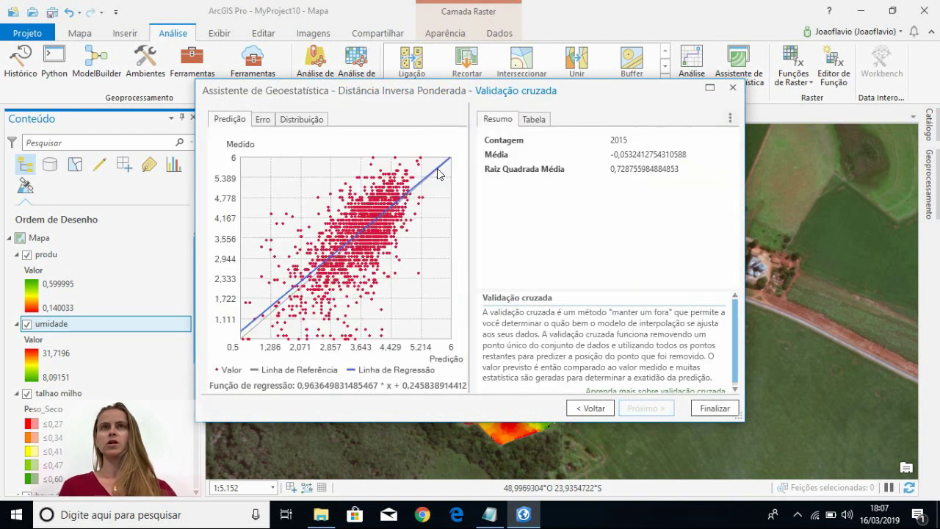
pyautogui.click(725, 412)
pyautogui.click(527, 404)
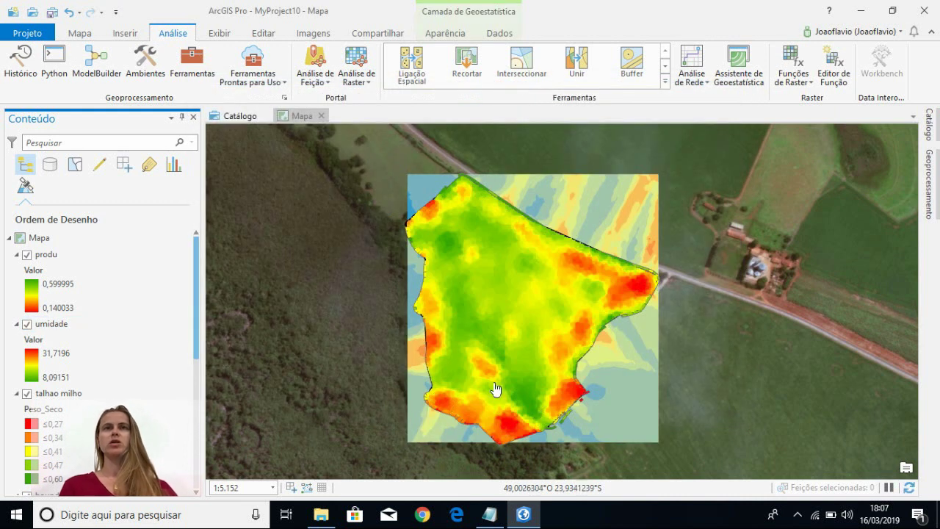
# Export the Distância Inversa Ponderada 3 geostatistical layer to a raster, keeping the default prediction surface and cell size.
pyautogui.scroll(-5, 47, 409)
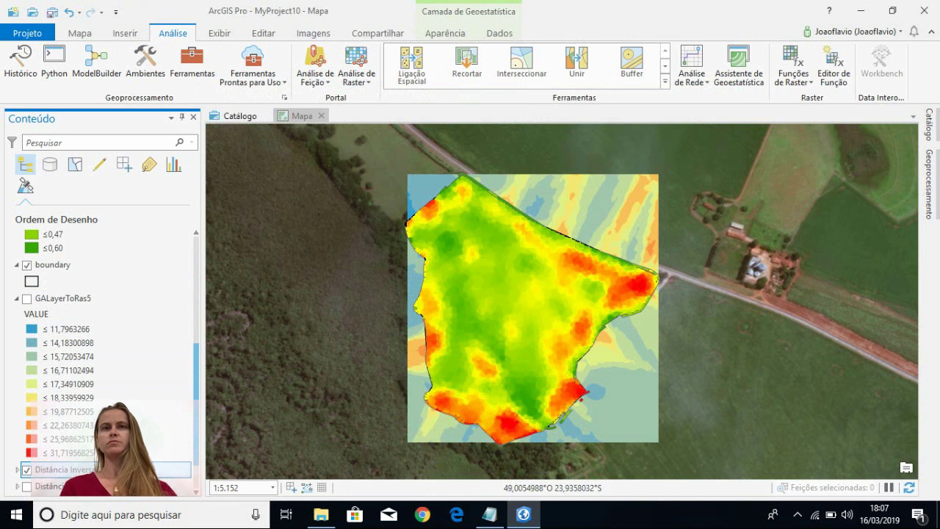
pyautogui.rightClick(109, 469)
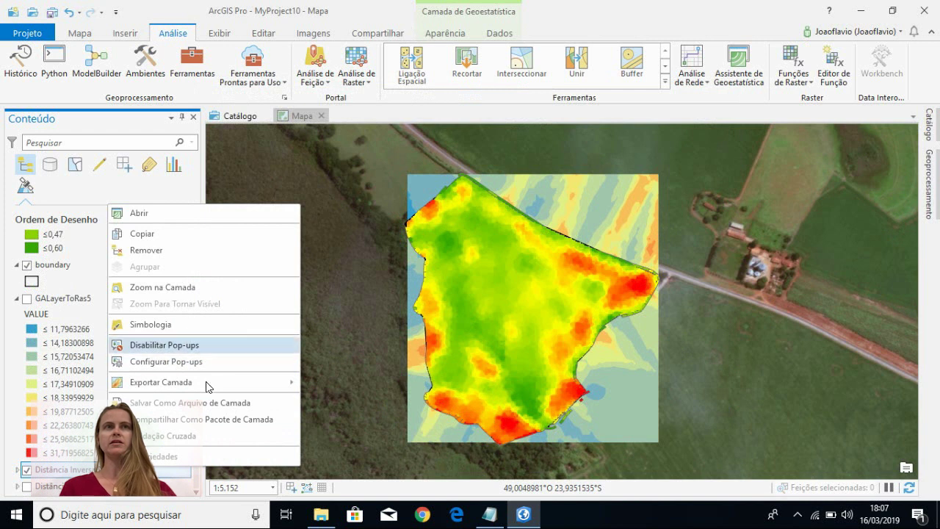
pyautogui.moveTo(195, 381)
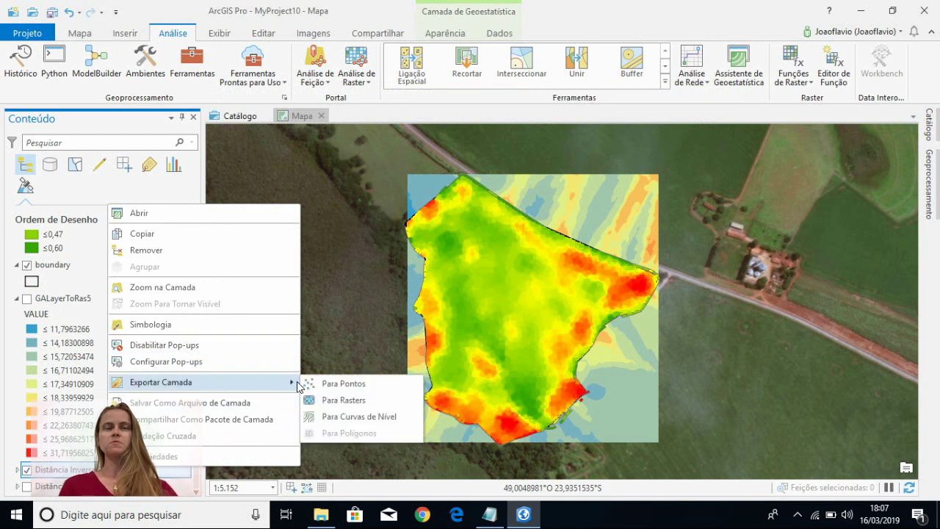
pyautogui.click(333, 399)
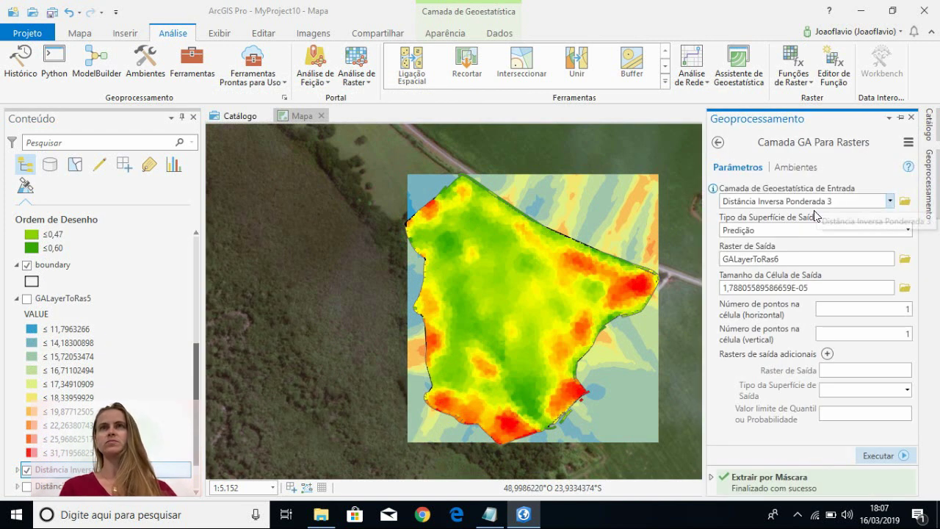
pyautogui.click(877, 456)
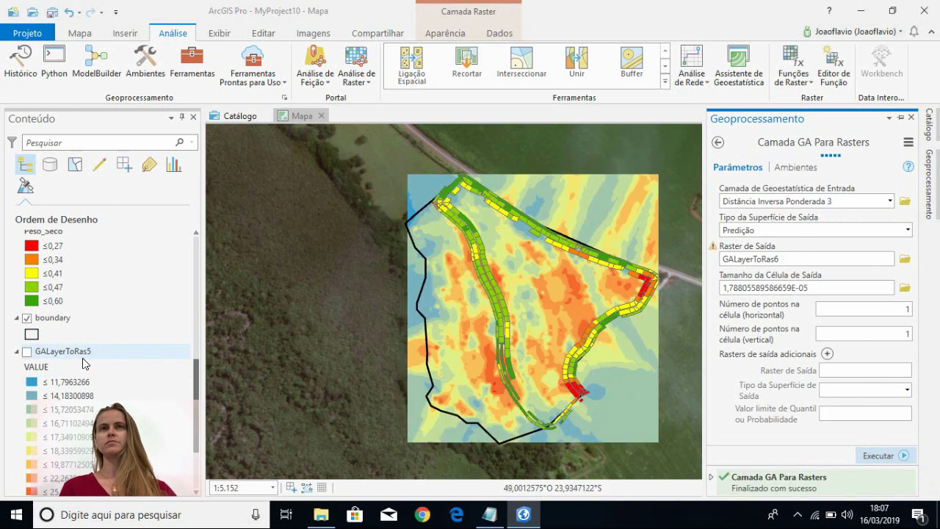
# Clip the GALayerToRas6 raster to the field with Extrair por Máscara, using boundary as the mask.
pyautogui.scroll(-3, 82, 358)
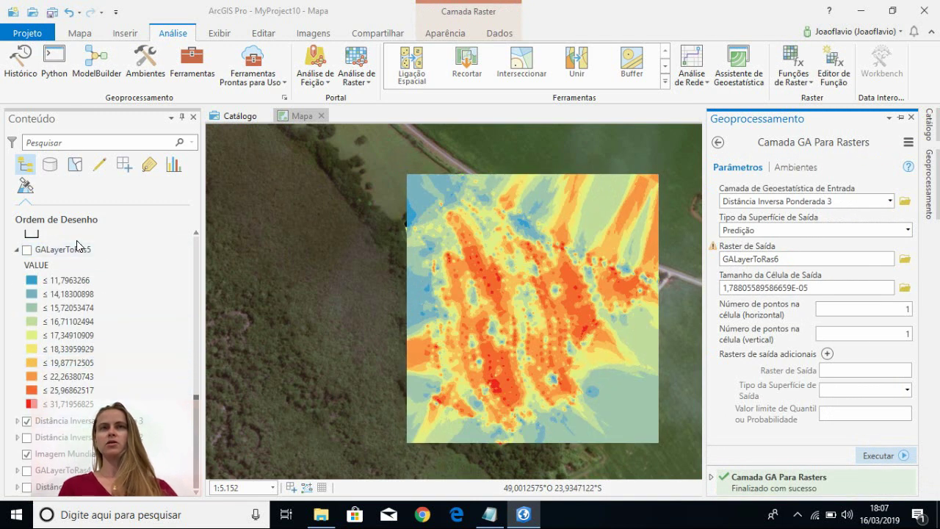
pyautogui.scroll(-5, 79, 249)
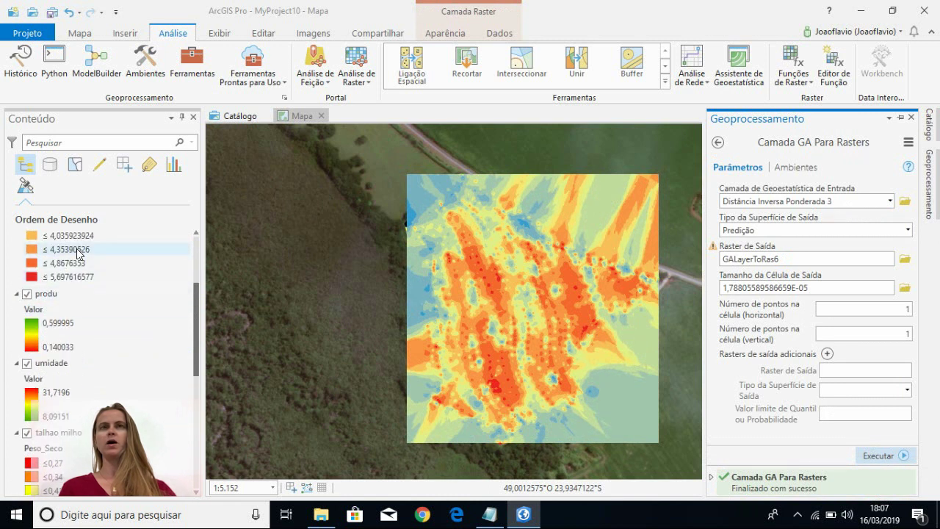
pyautogui.scroll(3, 79, 250)
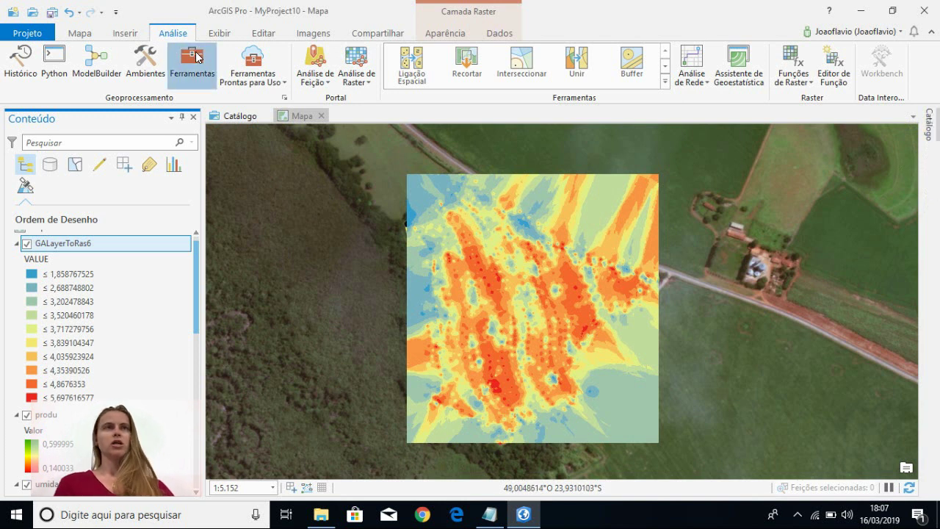
pyautogui.click(207, 82)
pyautogui.click(766, 309)
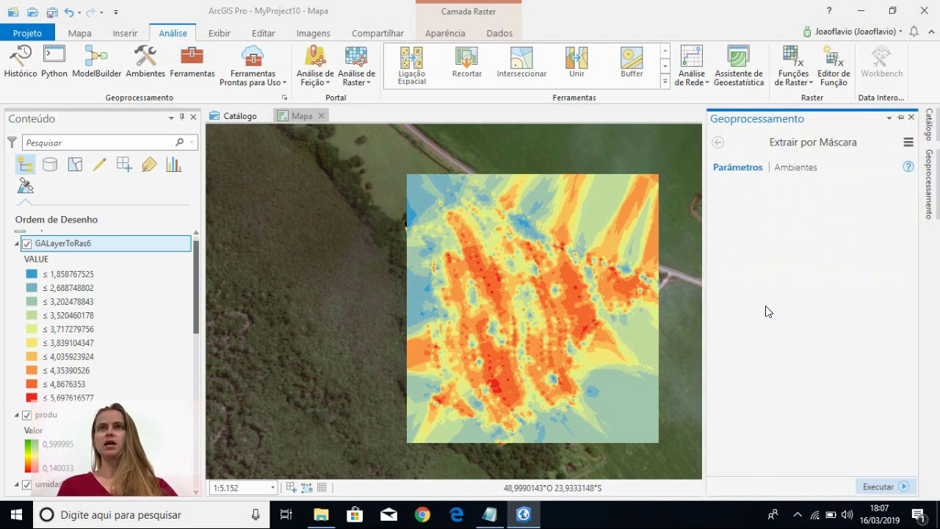
pyautogui.click(890, 201)
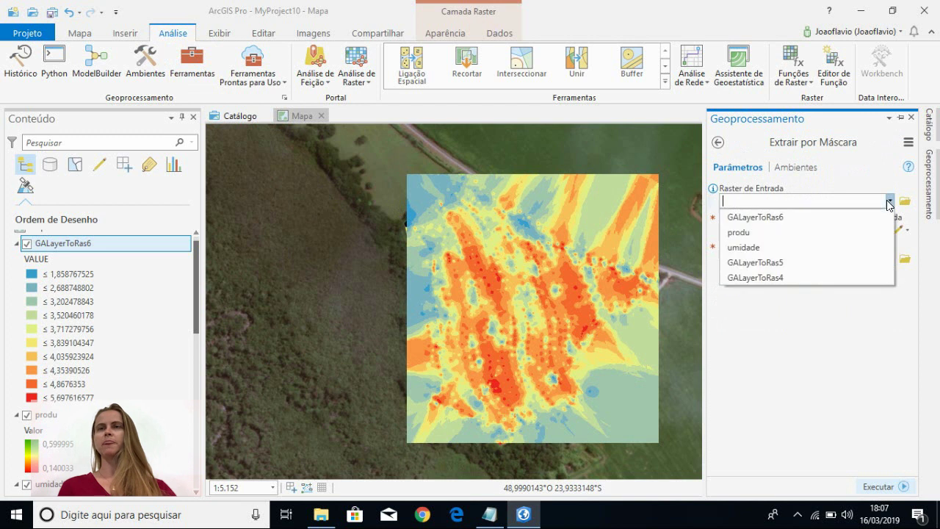
pyautogui.click(765, 219)
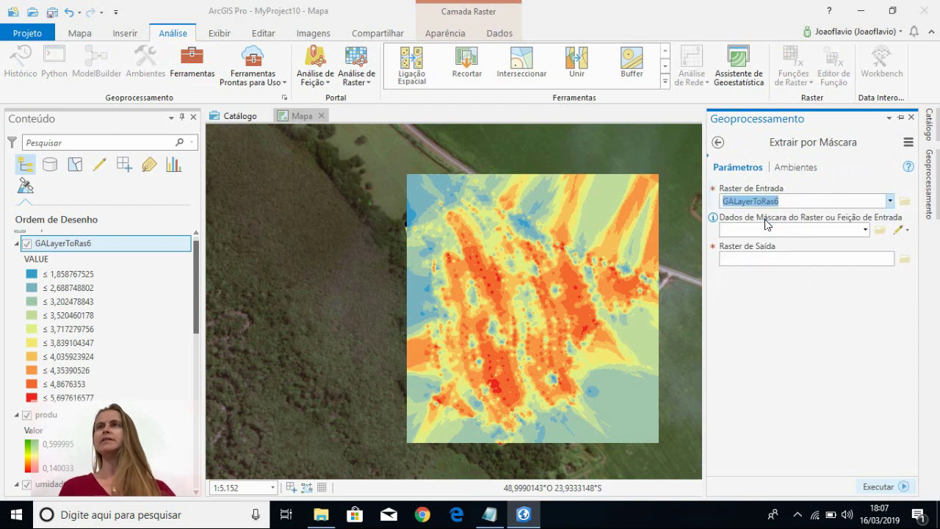
pyautogui.click(864, 230)
pyautogui.click(768, 305)
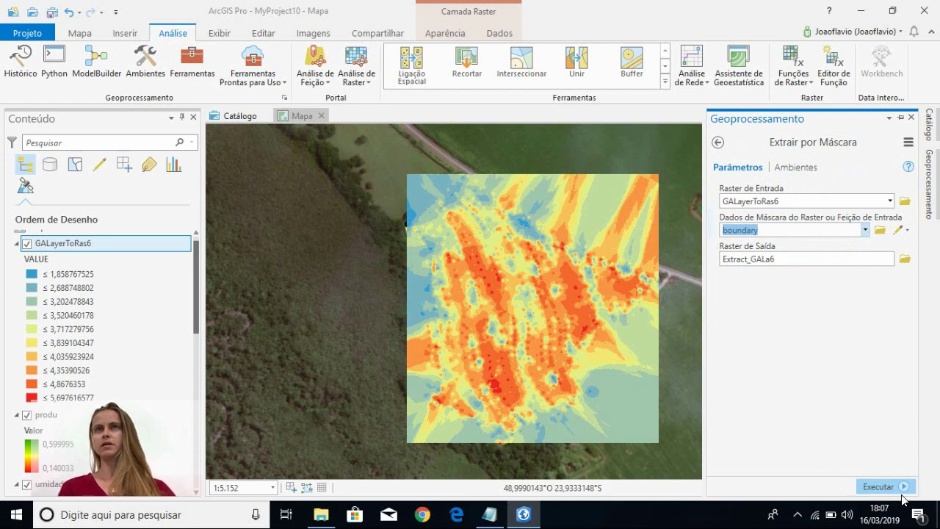
pyautogui.click(877, 486)
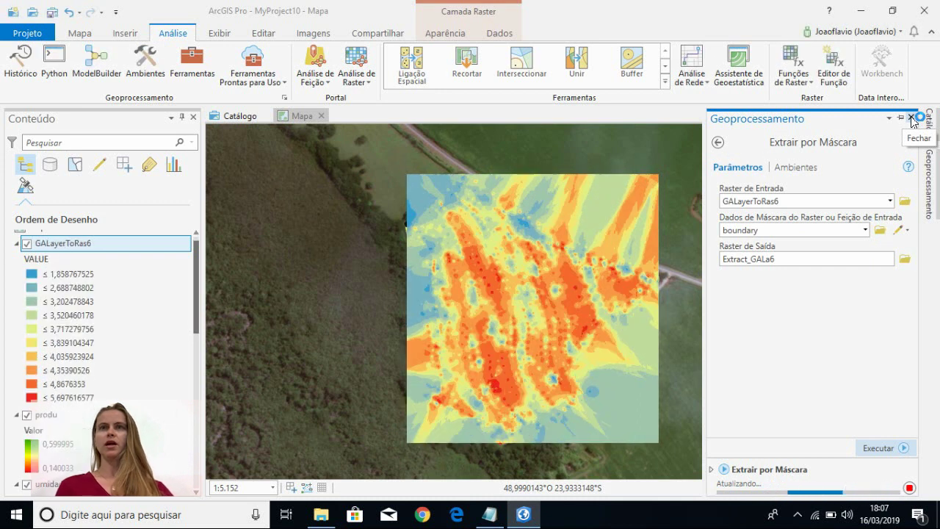
pyautogui.click(911, 118)
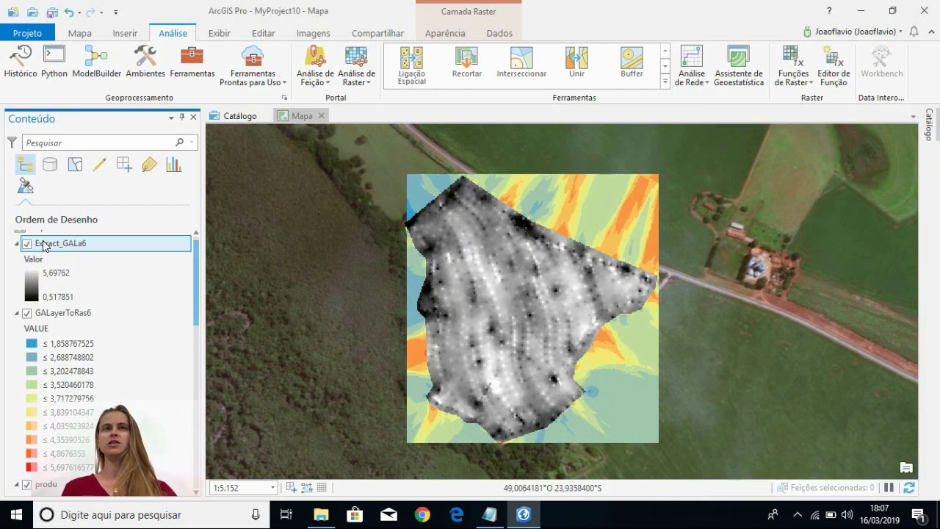
# Hide GALayerToRas6, move it below boundary in the drawing order, and hide the Distância Inversa Ponderada 3 layer.
pyautogui.click(27, 313)
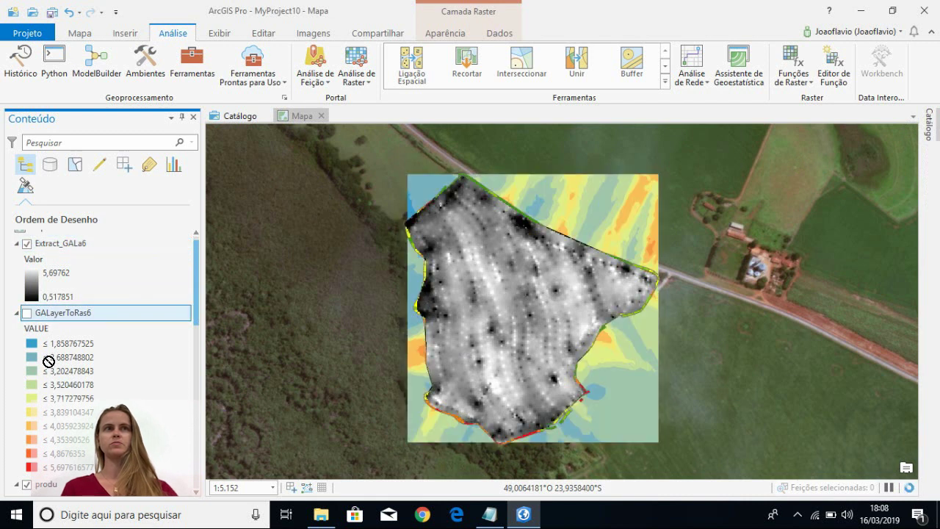
pyautogui.scroll(-10, 48, 361)
pyautogui.moveTo(22, 487); pyautogui.dragTo(46, 376)
pyautogui.scroll(5, 65, 330)
pyautogui.scroll(-5, 66, 335)
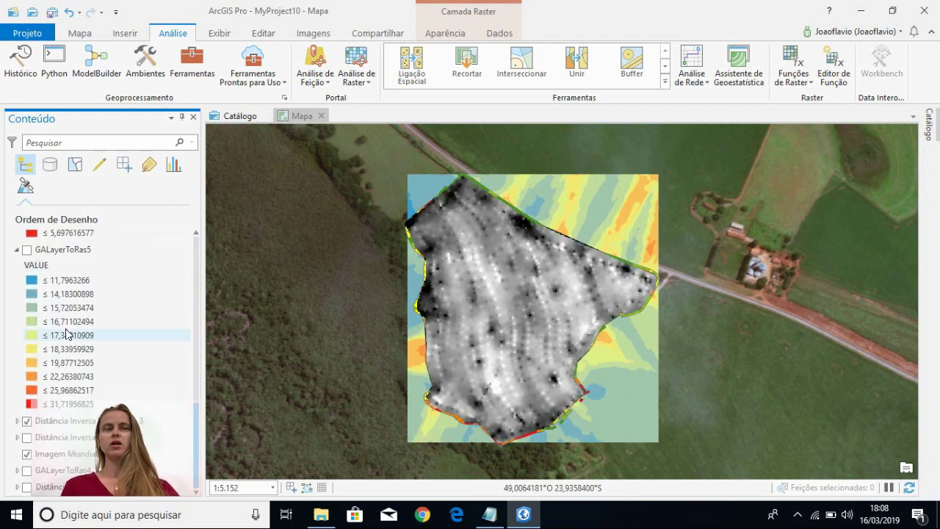
pyautogui.click(26, 422)
pyautogui.scroll(10, 29, 411)
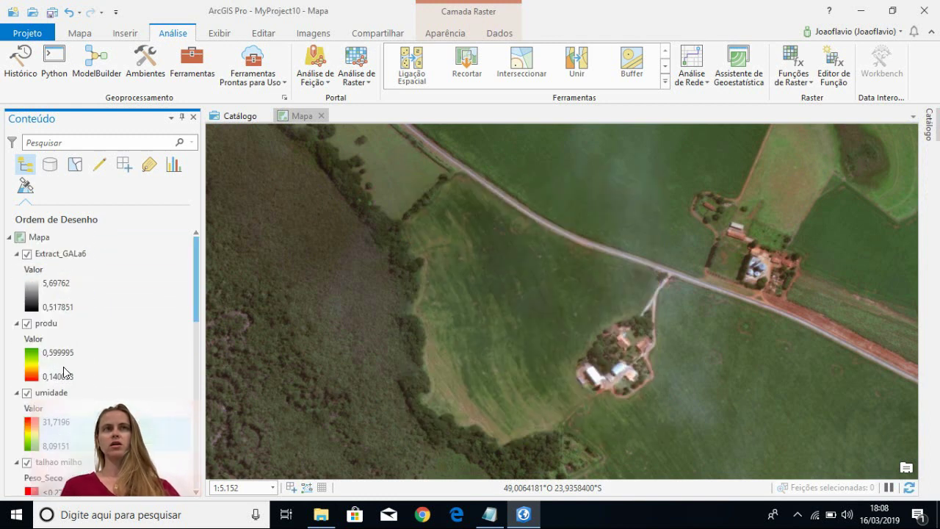
# Rename the Extract_GALa6 layer as velocidade.
pyautogui.click(59, 257)
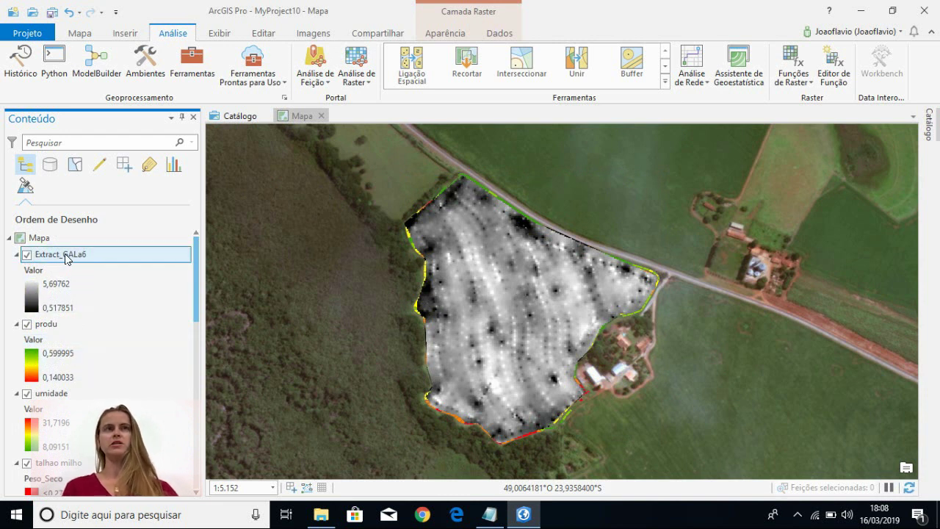
pyautogui.click(80, 257)
pyautogui.write('velocidade')
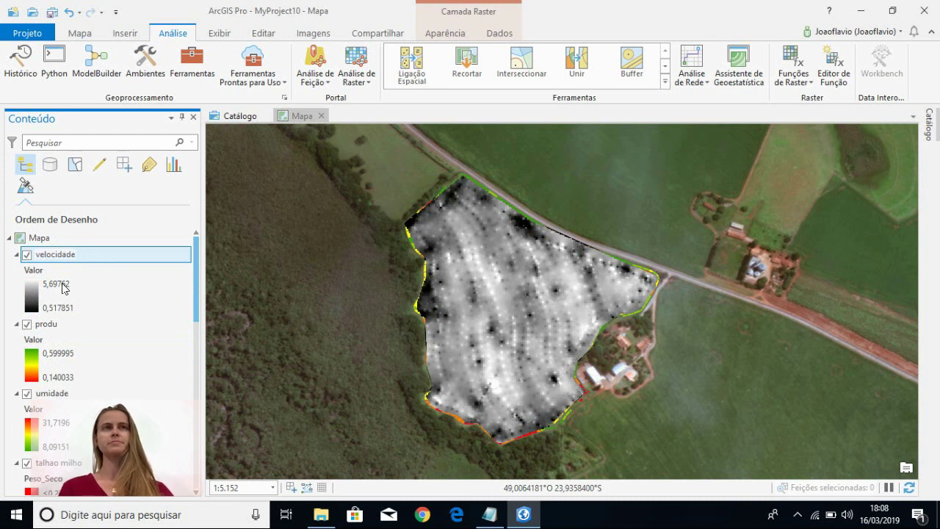
# Apply the continuous green-yellow-red color scheme to the velocidade raster.
pyautogui.click(63, 288)
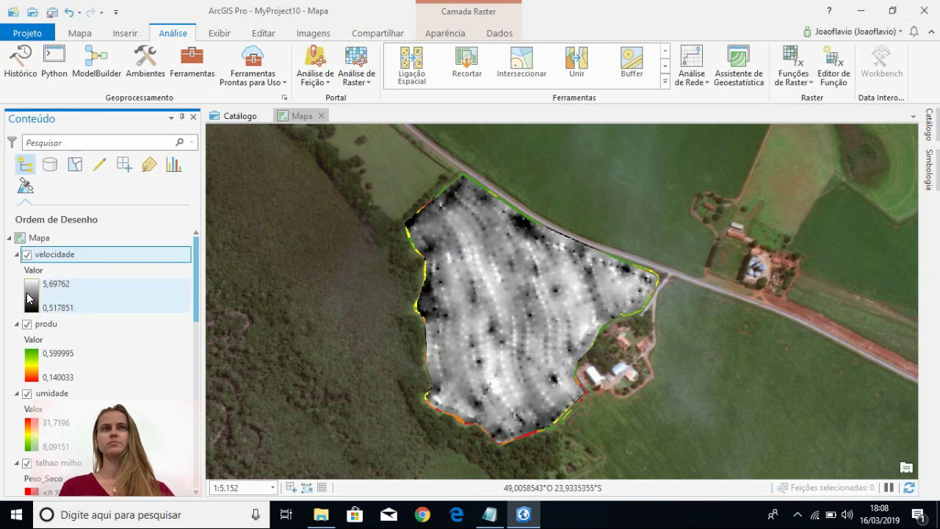
pyautogui.click(862, 255)
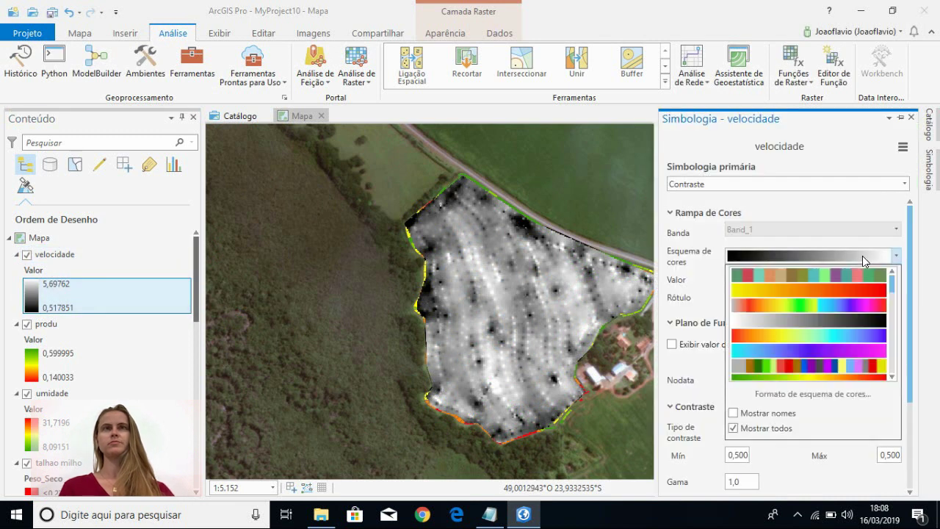
pyautogui.scroll(-3, 784, 315)
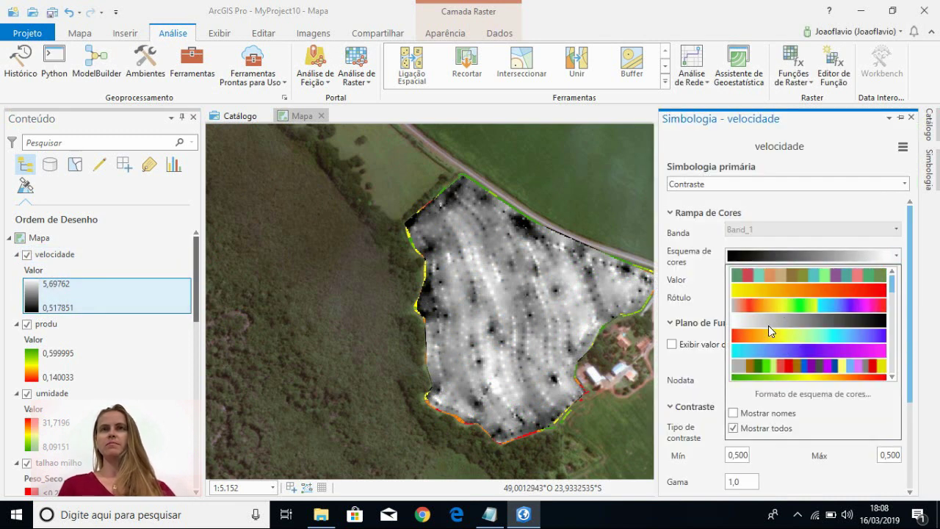
pyautogui.click(775, 376)
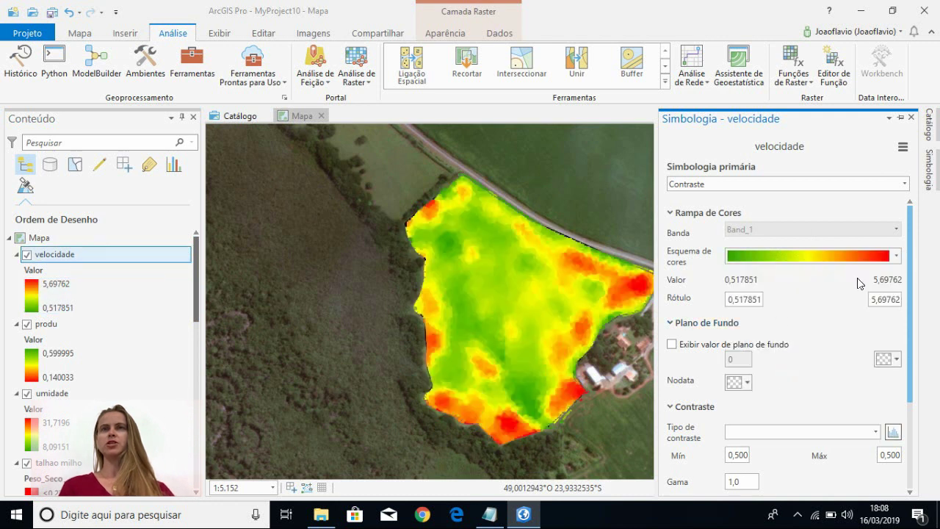
# Invert the velocidade color scheme so that red marks low values and green marks high values.
pyautogui.click(896, 256)
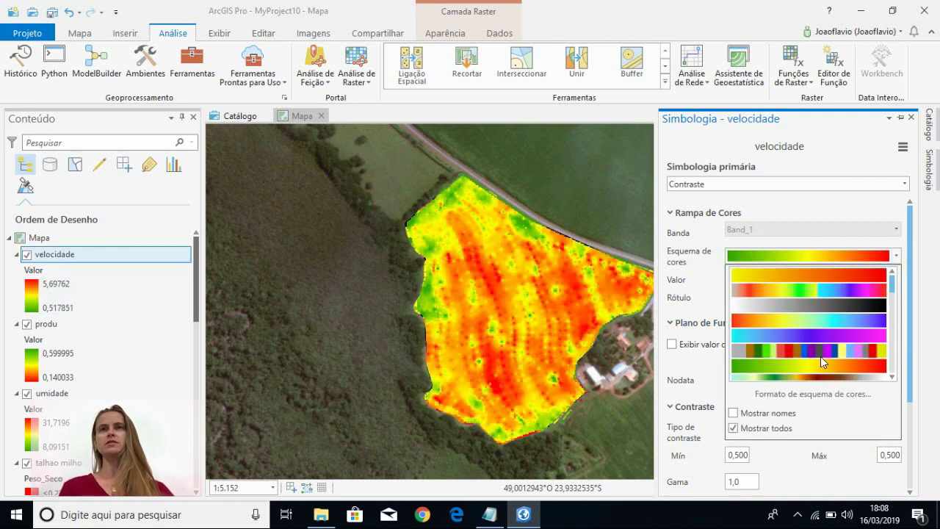
pyautogui.click(807, 393)
pyautogui.click(536, 202)
pyautogui.click(470, 439)
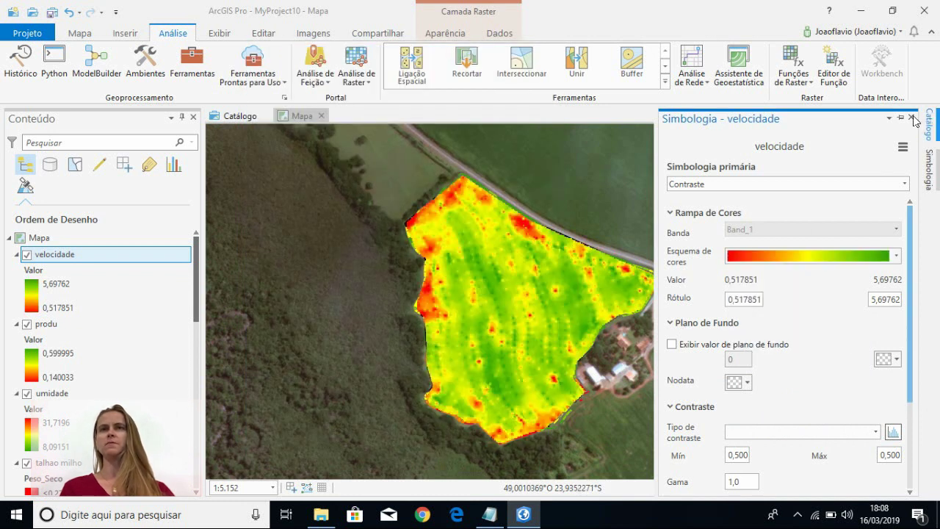
pyautogui.click(911, 119)
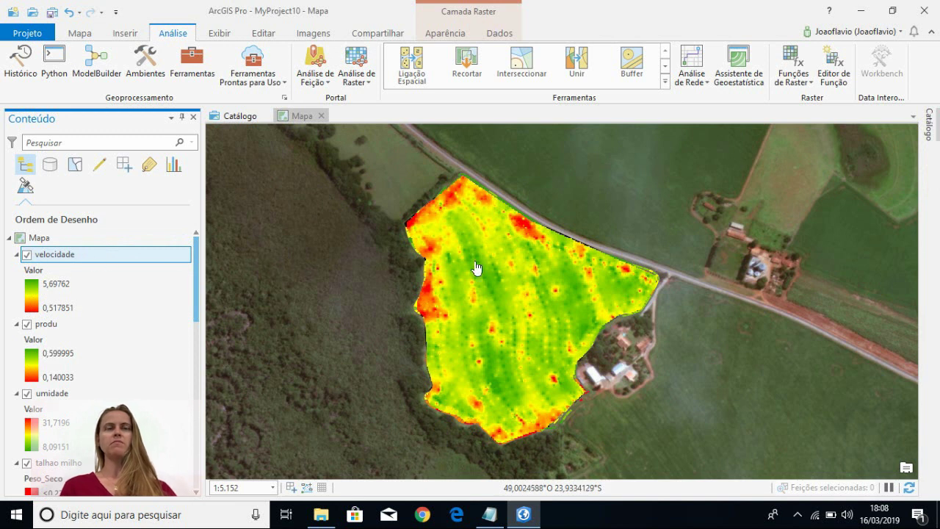
# Hide the velocidade and produ layers in turn to compare them with the umidade raster.
pyautogui.click(27, 254)
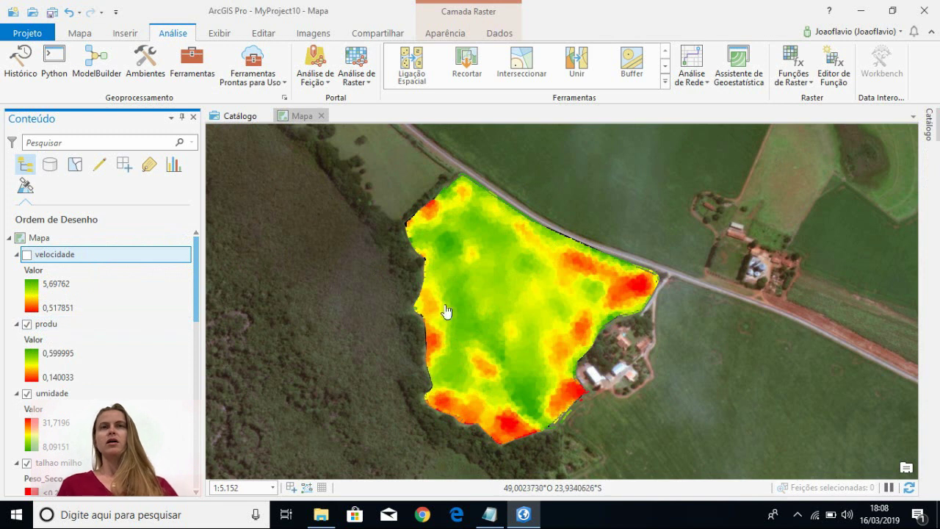
pyautogui.click(28, 324)
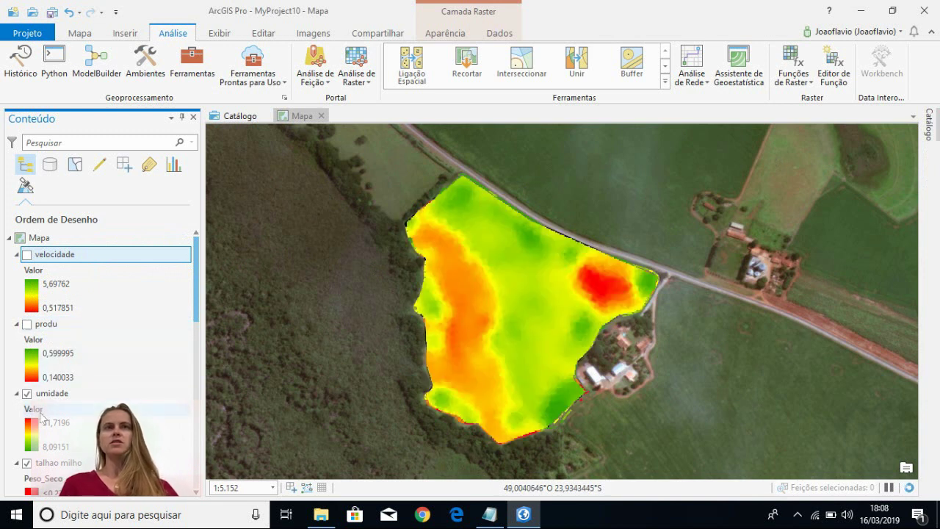